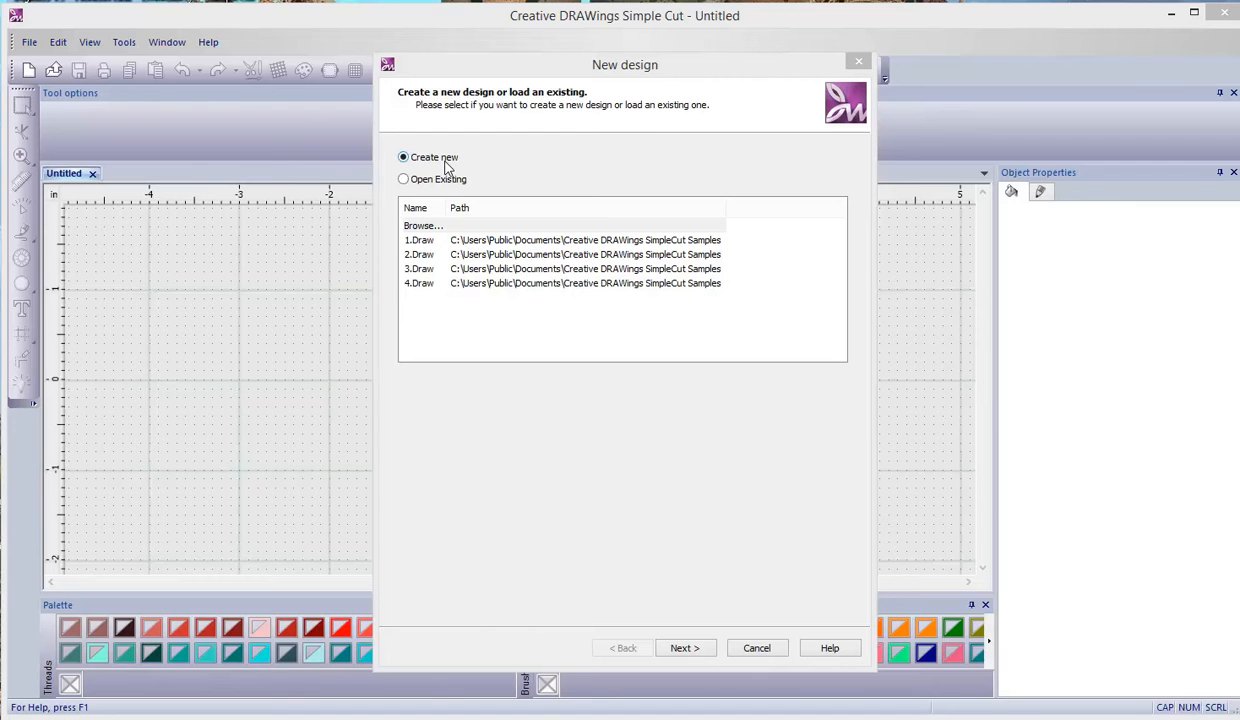
- Start a new design using only the Cut and Embroidery techniques, turning off Stencil, Paint and Crystals
click(700, 651)
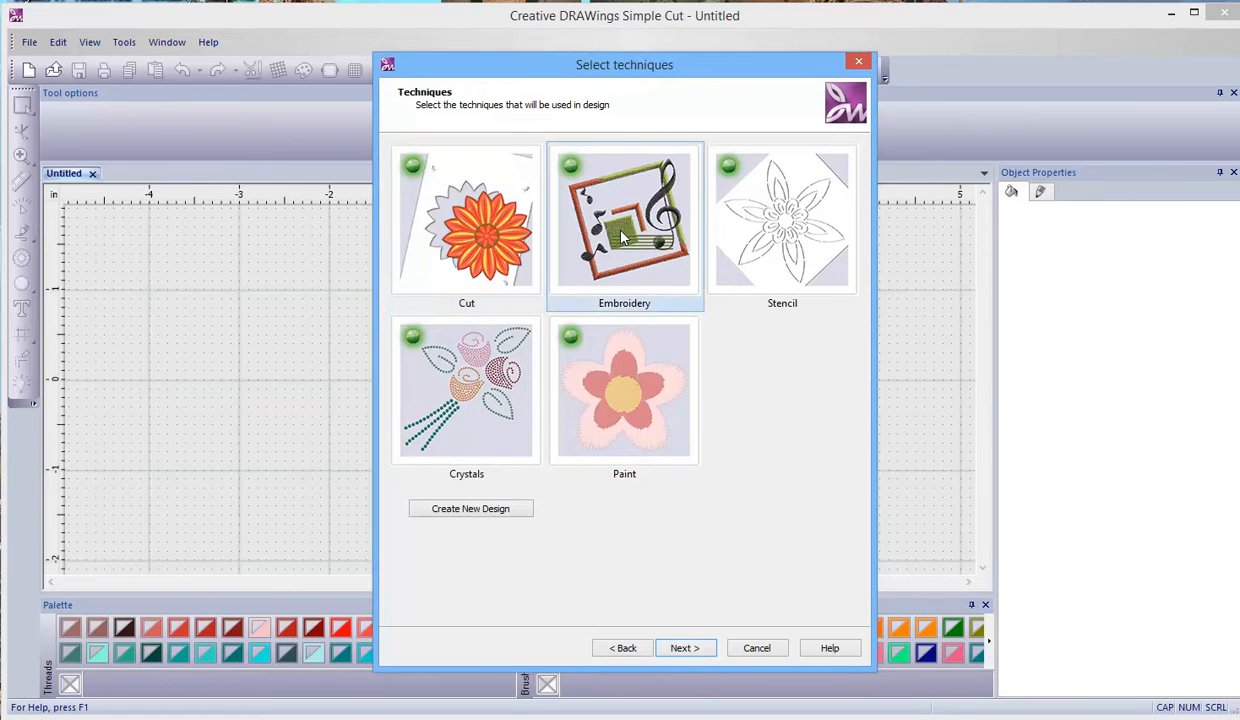
click(755, 278)
click(660, 362)
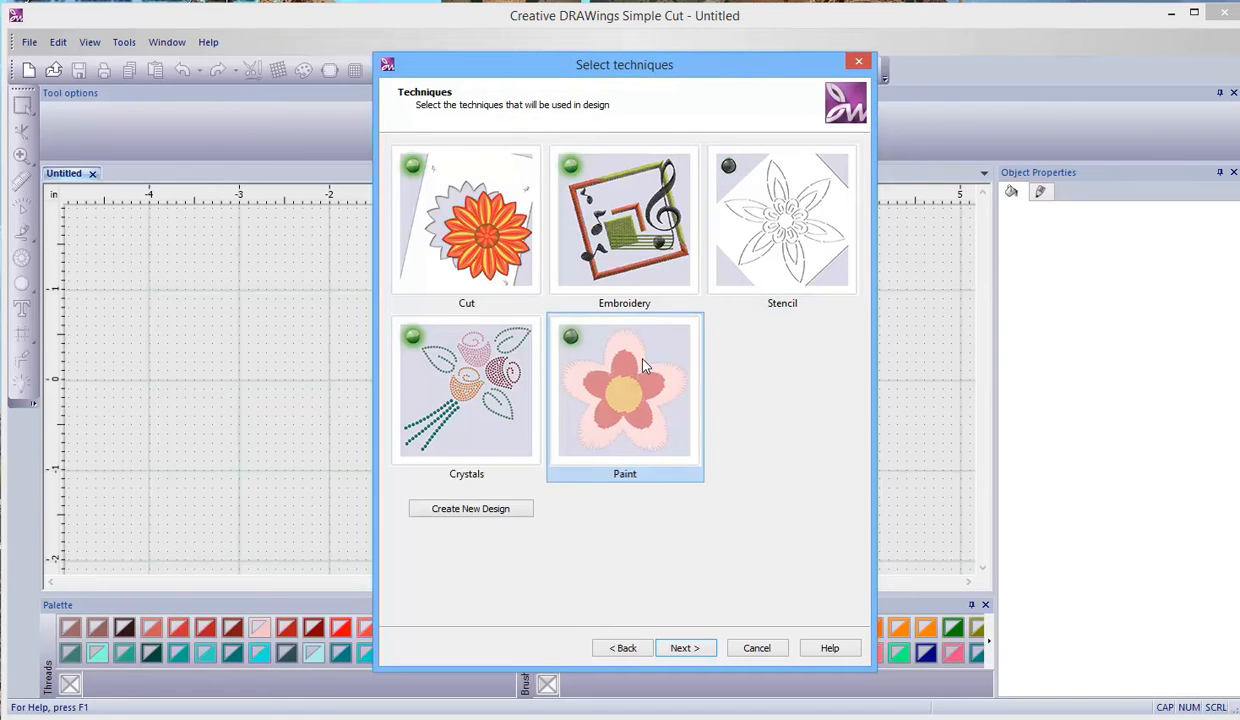
click(495, 400)
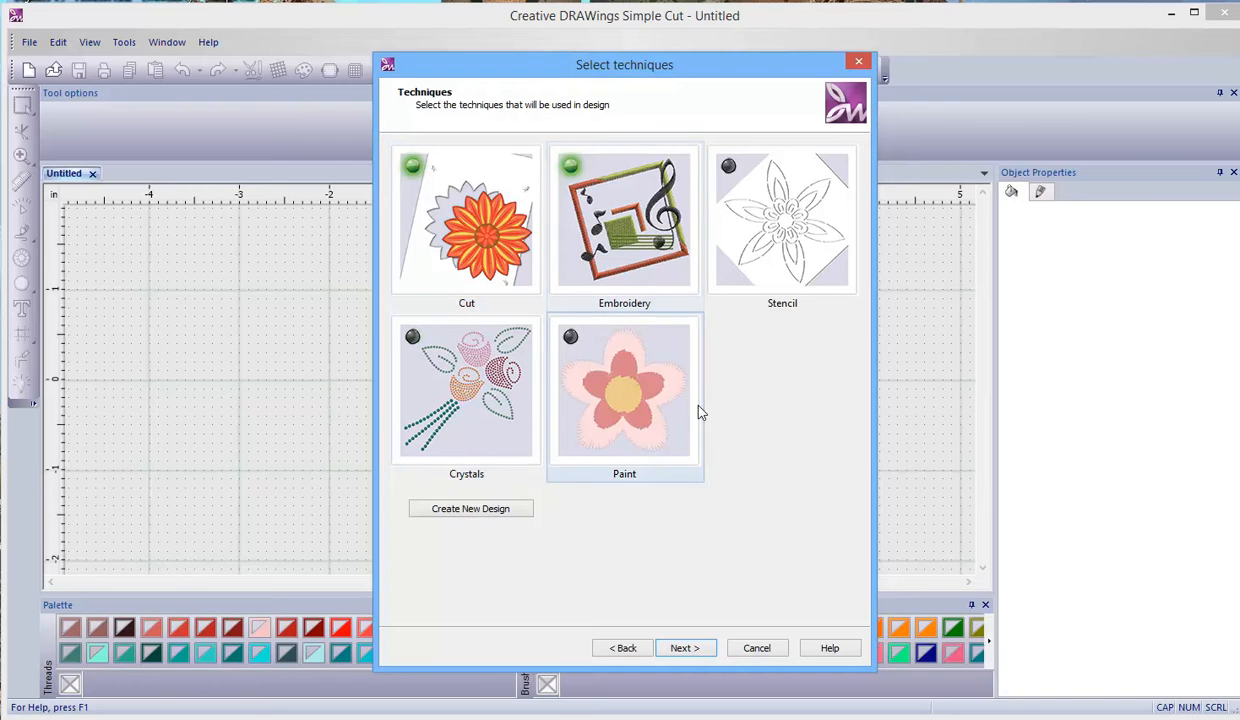
click(683, 648)
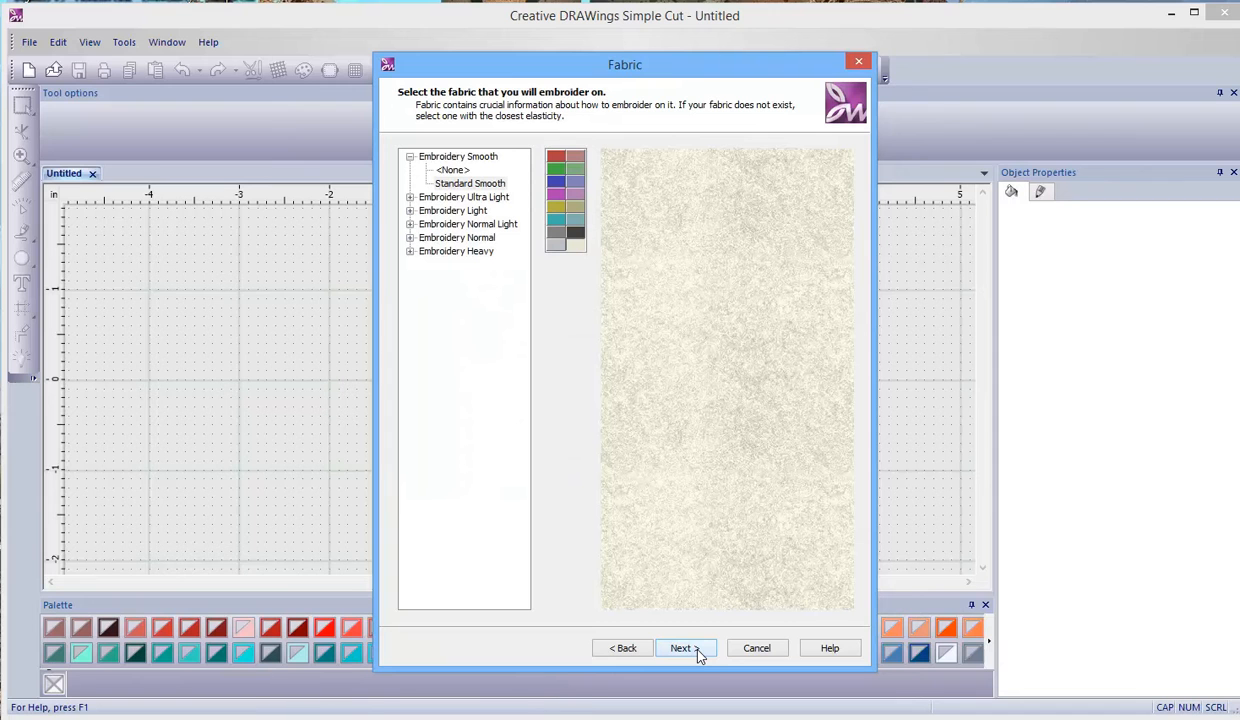
- Choose Standard Normal Light from the Embroidery Normal Light group as the fabric for the design
click(457, 226)
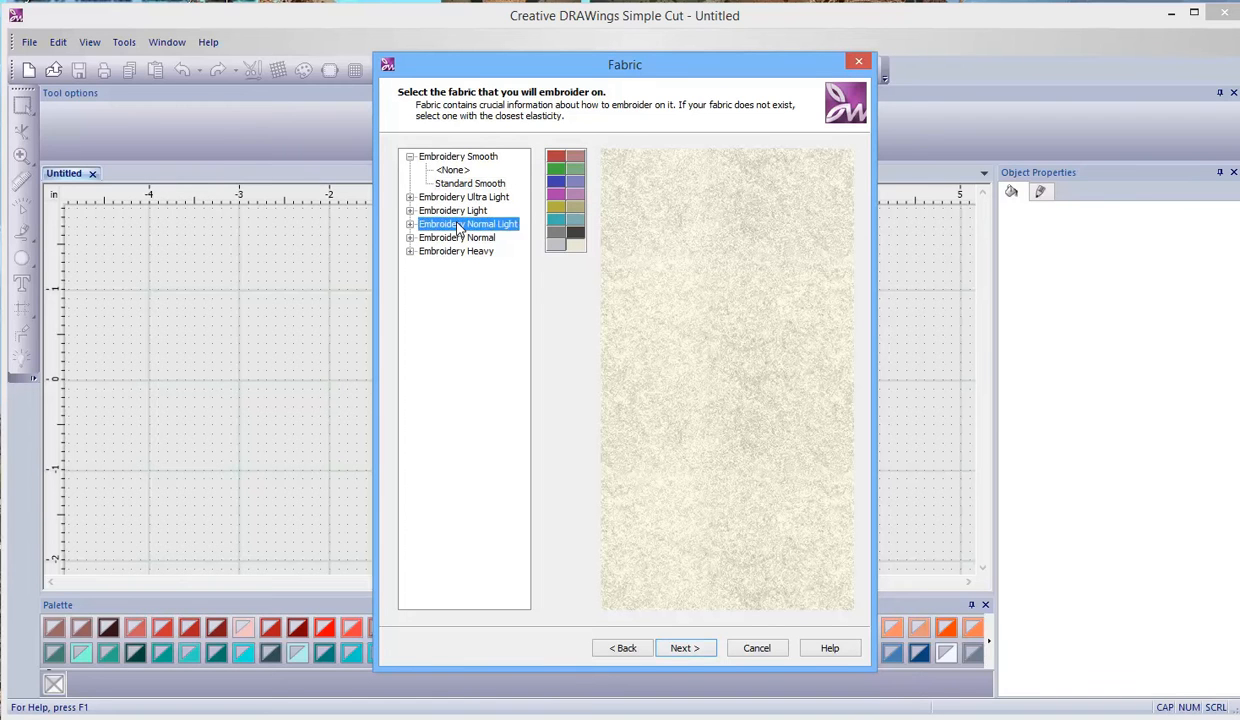
click(409, 224)
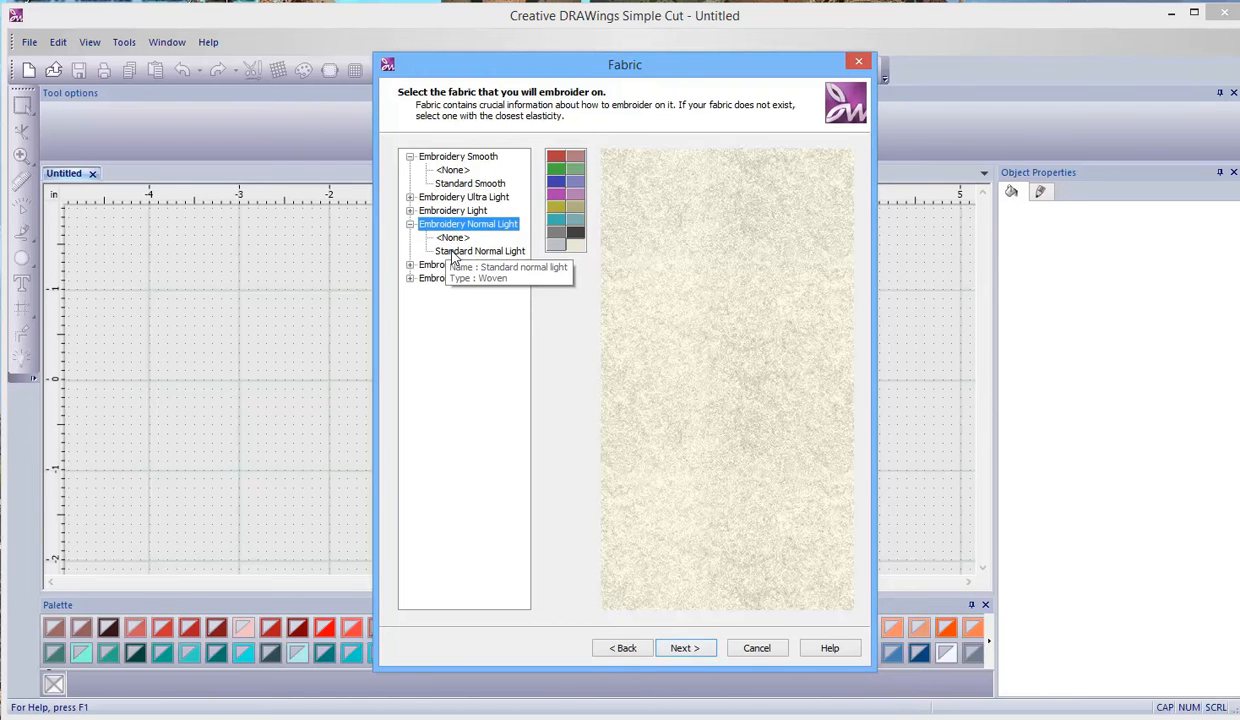
click(449, 252)
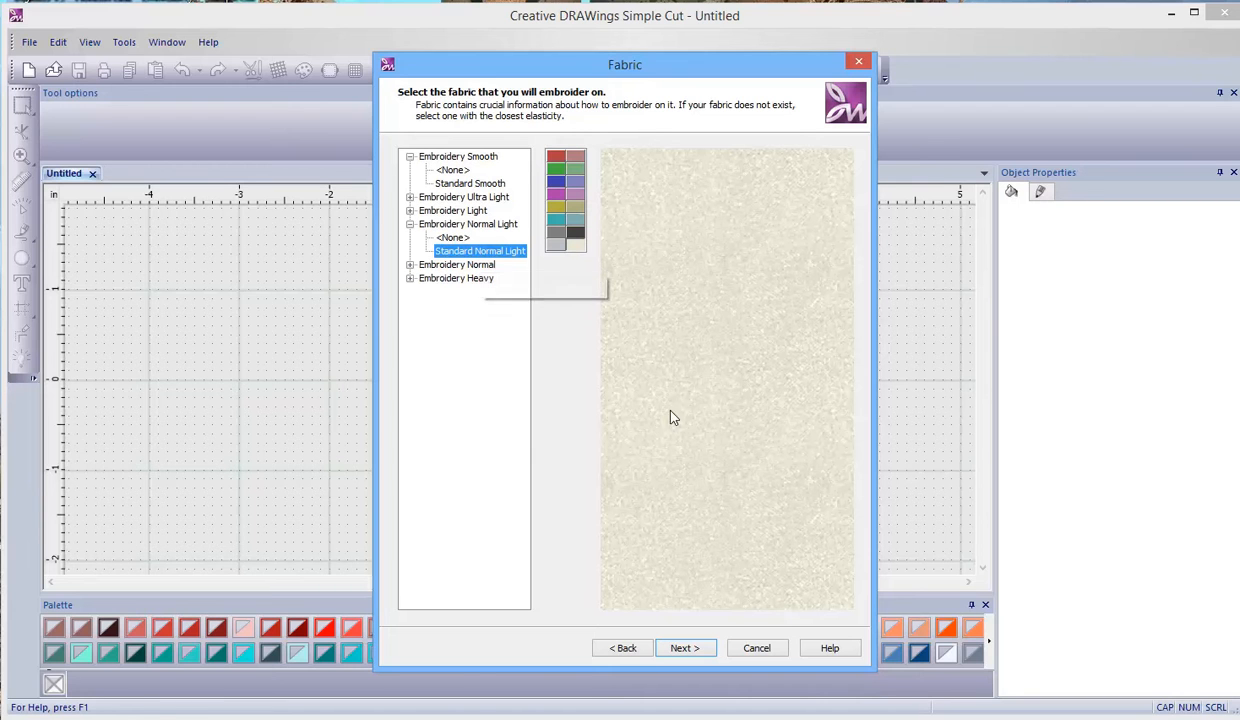
click(684, 648)
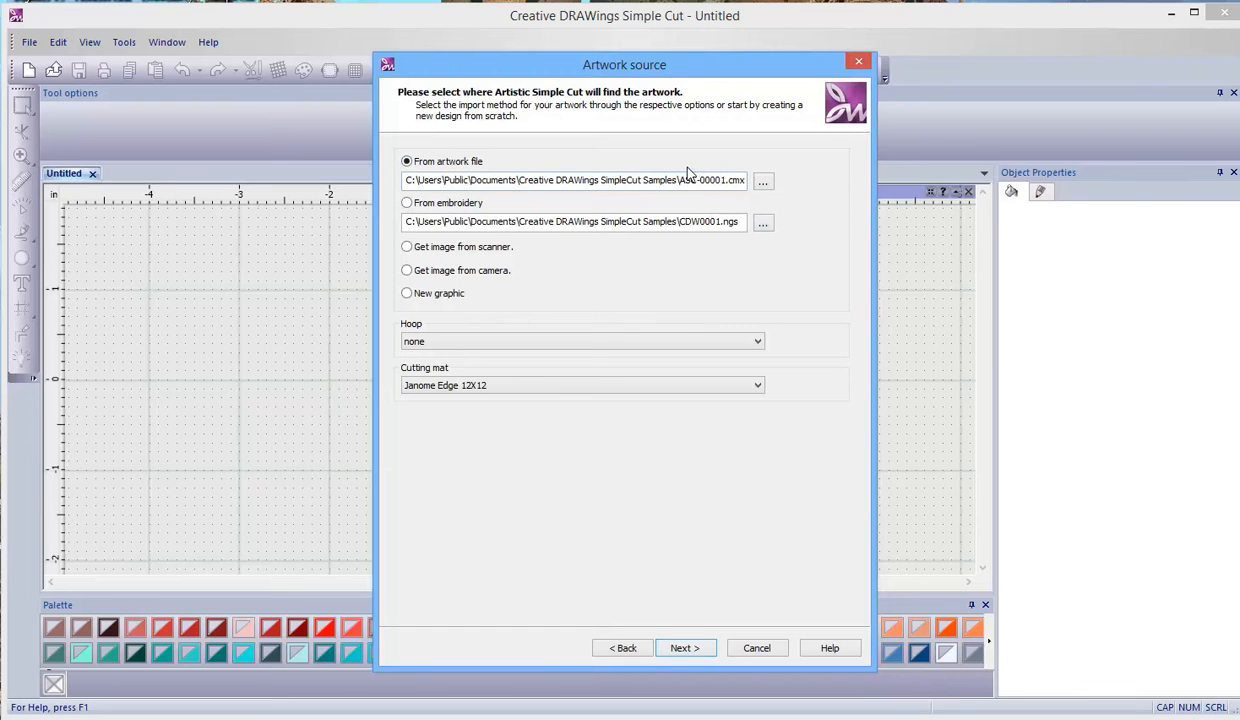
- Load the Reverse Applique image from the desktop's Digitial Artwork folder as the artwork file
click(773, 182)
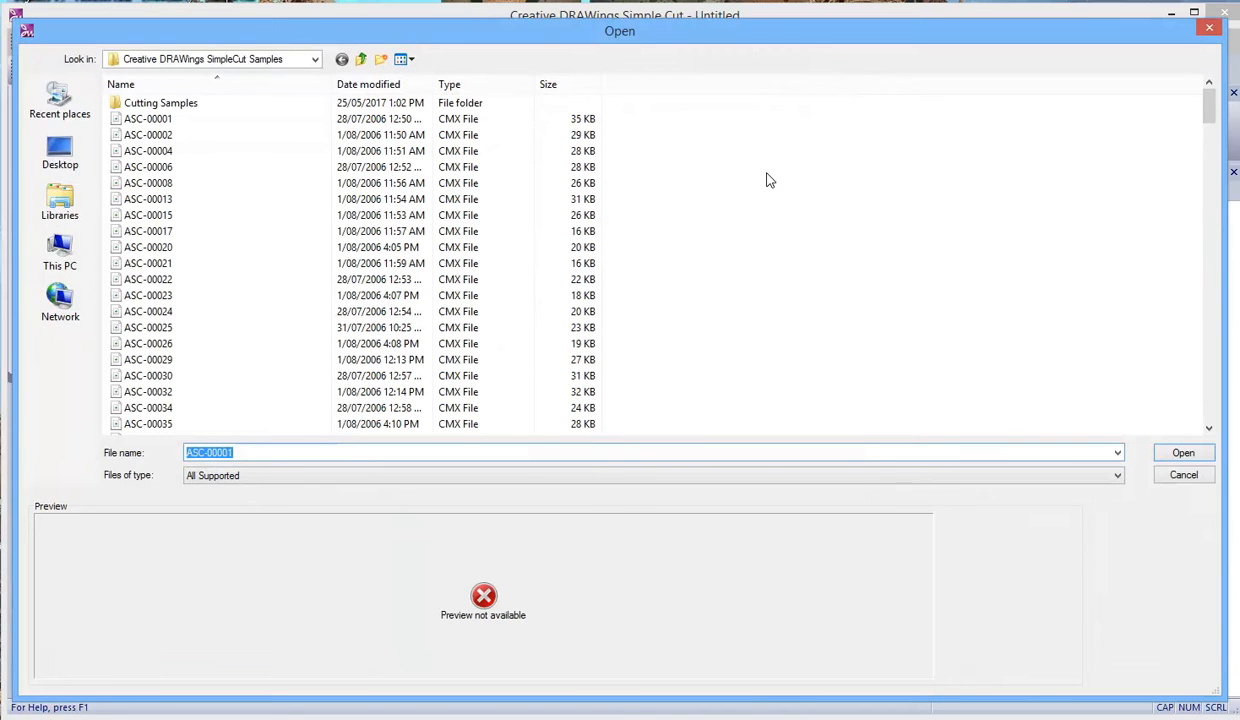
click(69, 170)
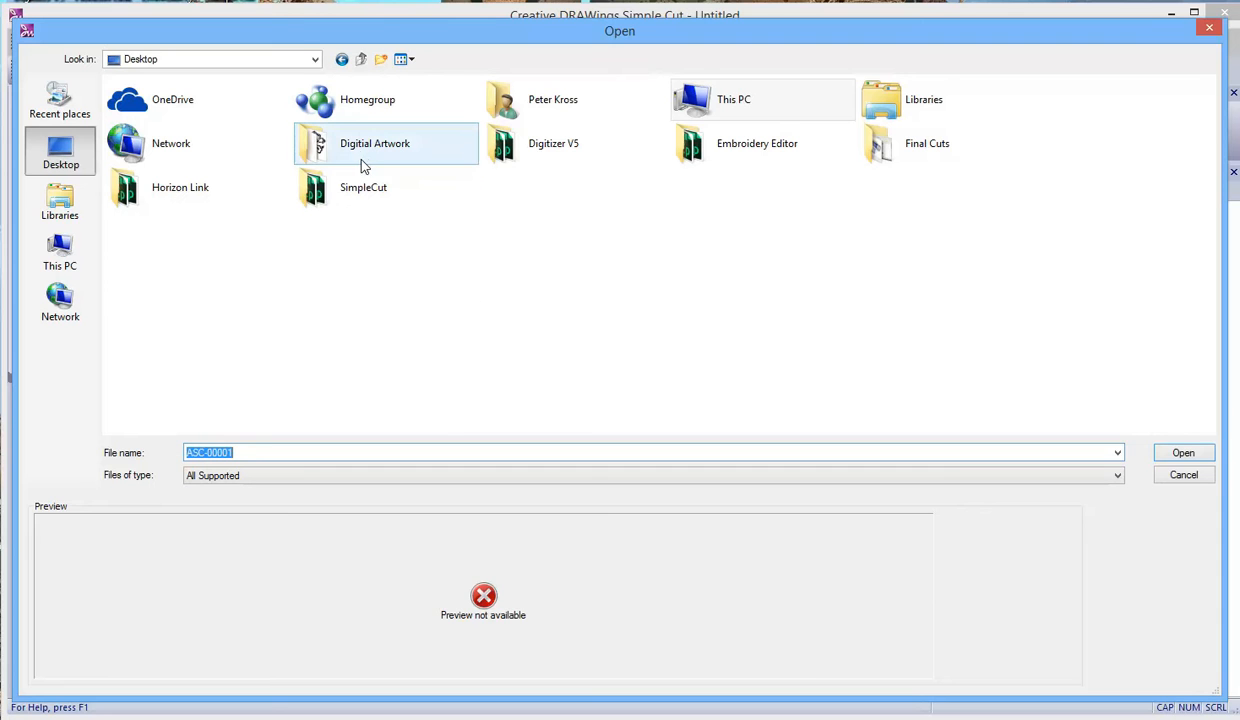
mouse_move(360, 158)
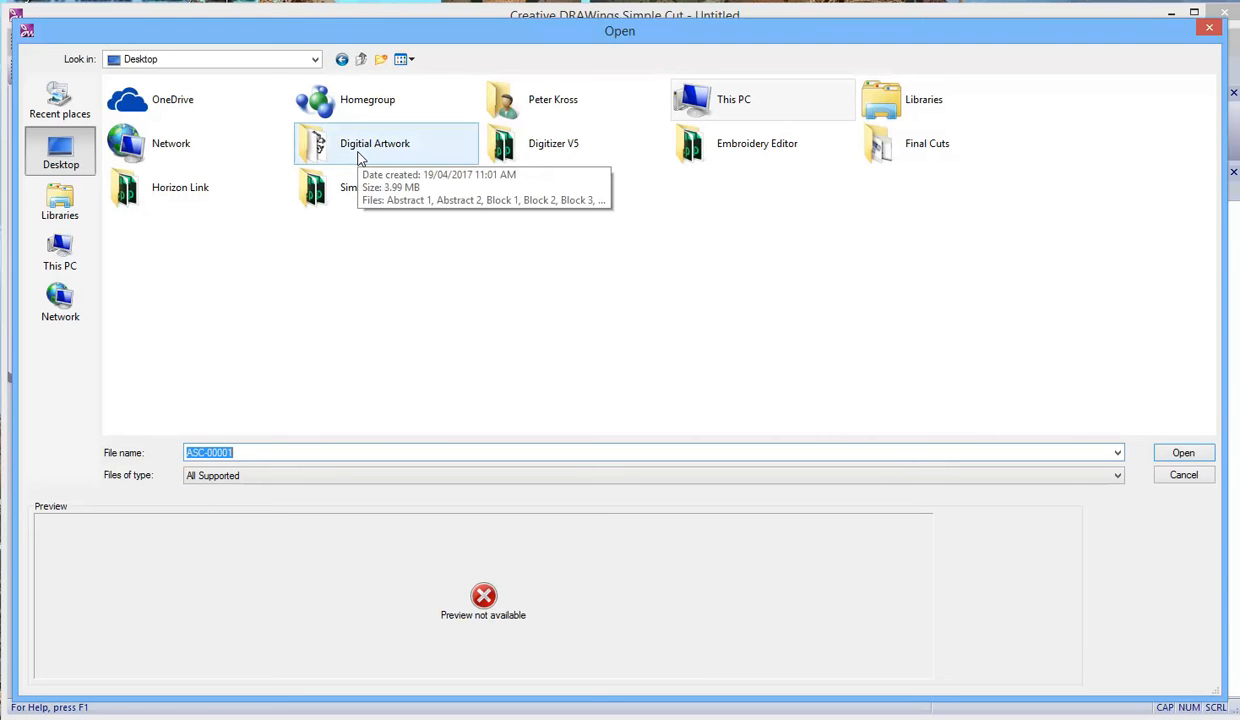
double_click(358, 158)
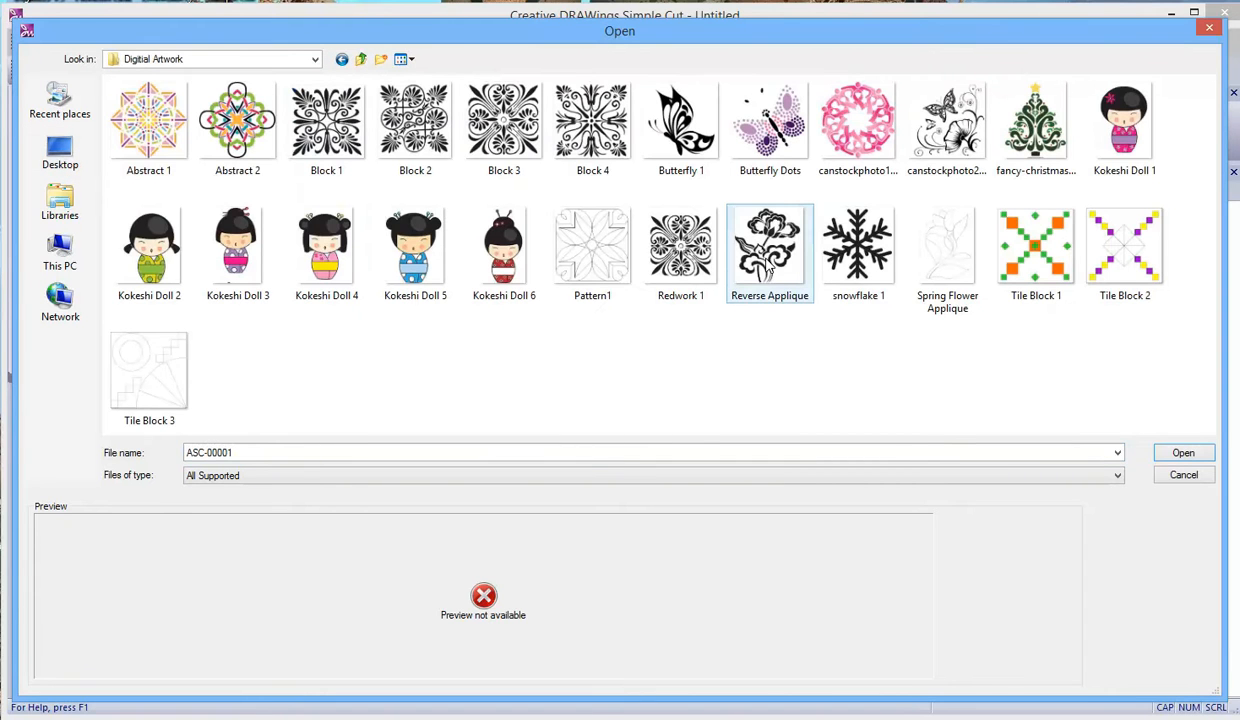
click(768, 262)
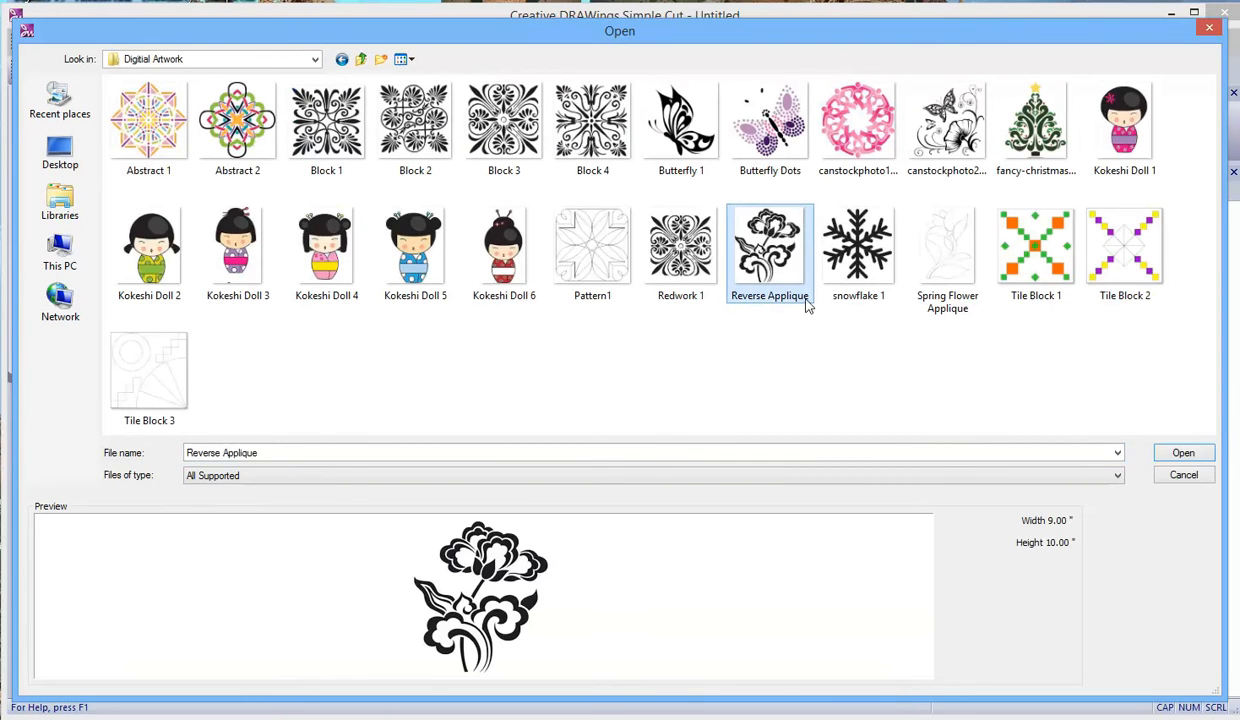
click(1164, 455)
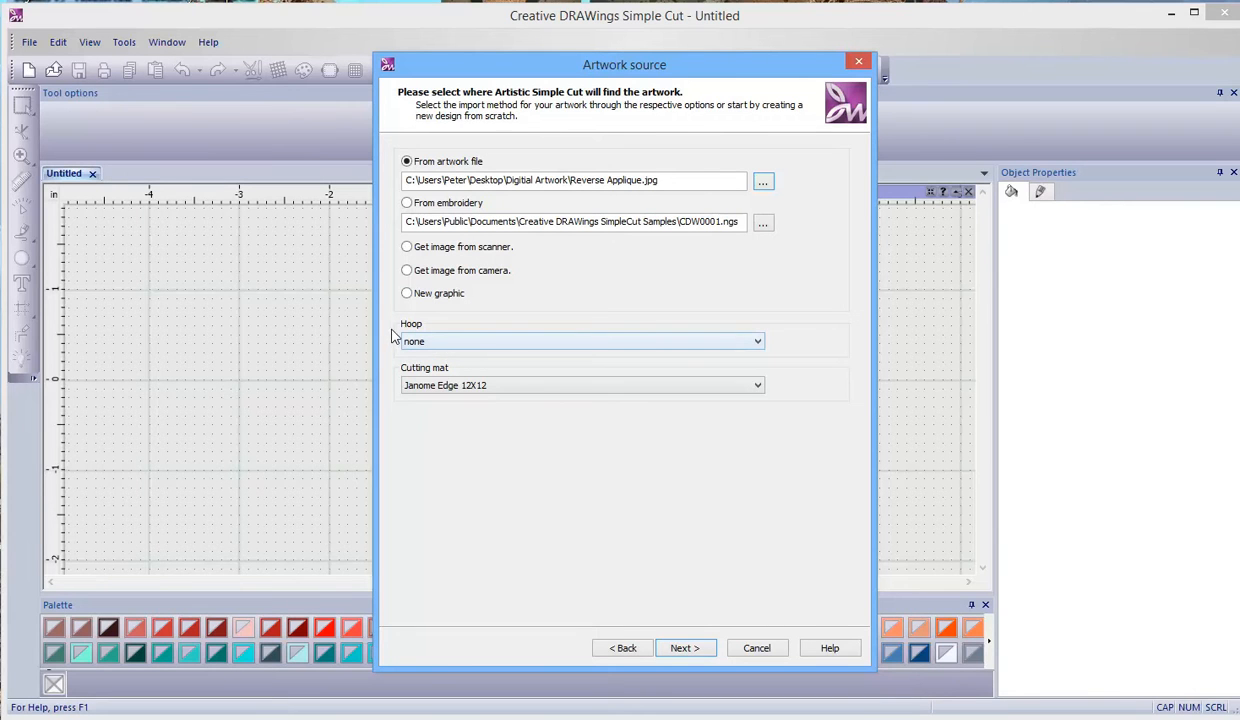
- Set the design's hoop to Janome 230 x 300 Hoop-GR
click(758, 343)
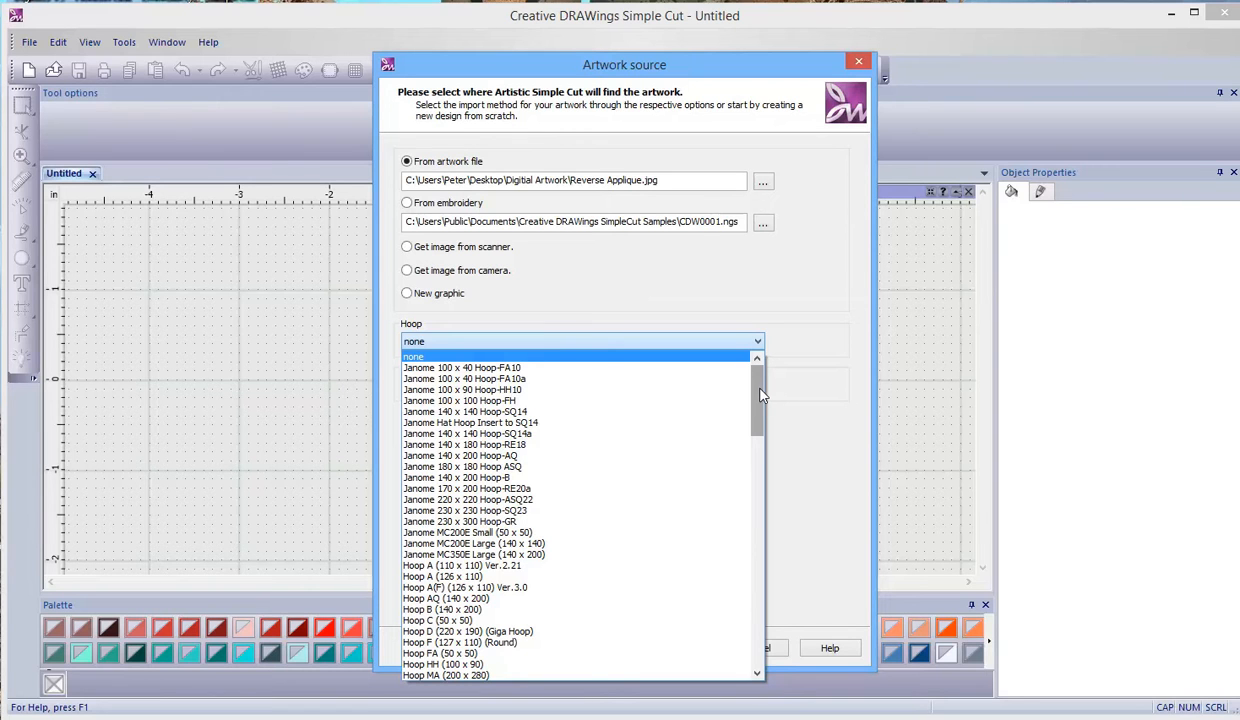
drag(760, 389, 758, 445)
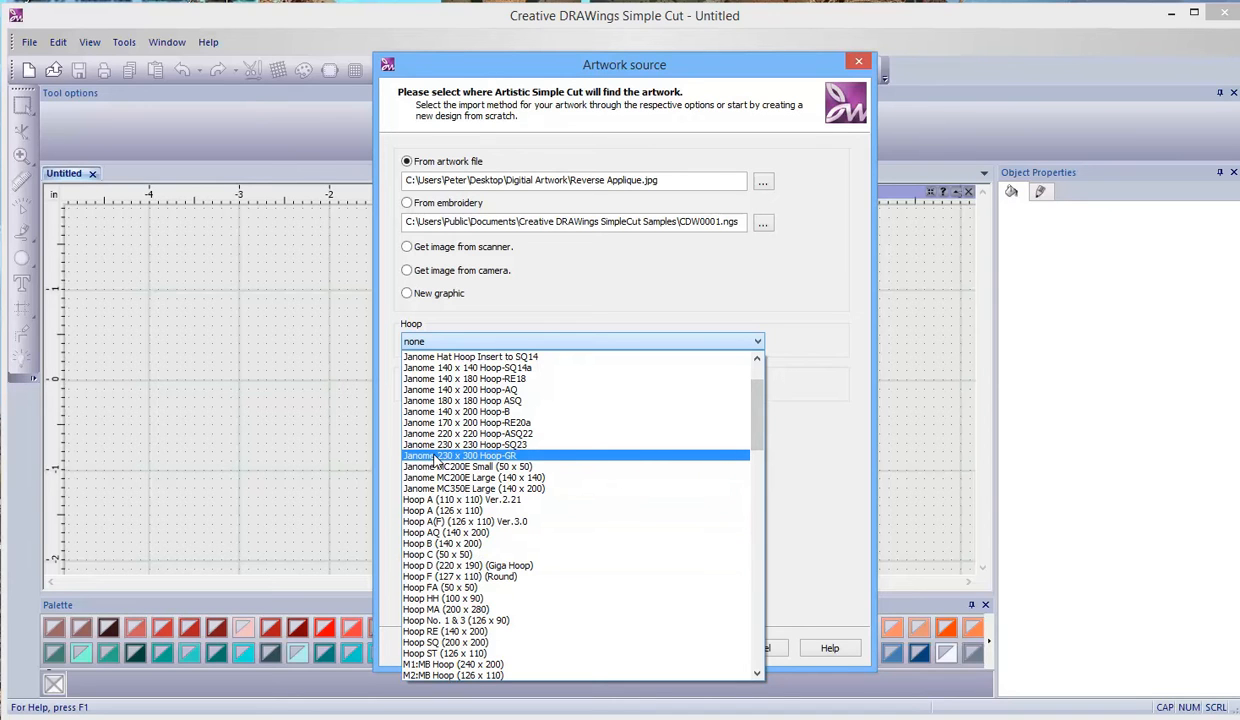
click(520, 456)
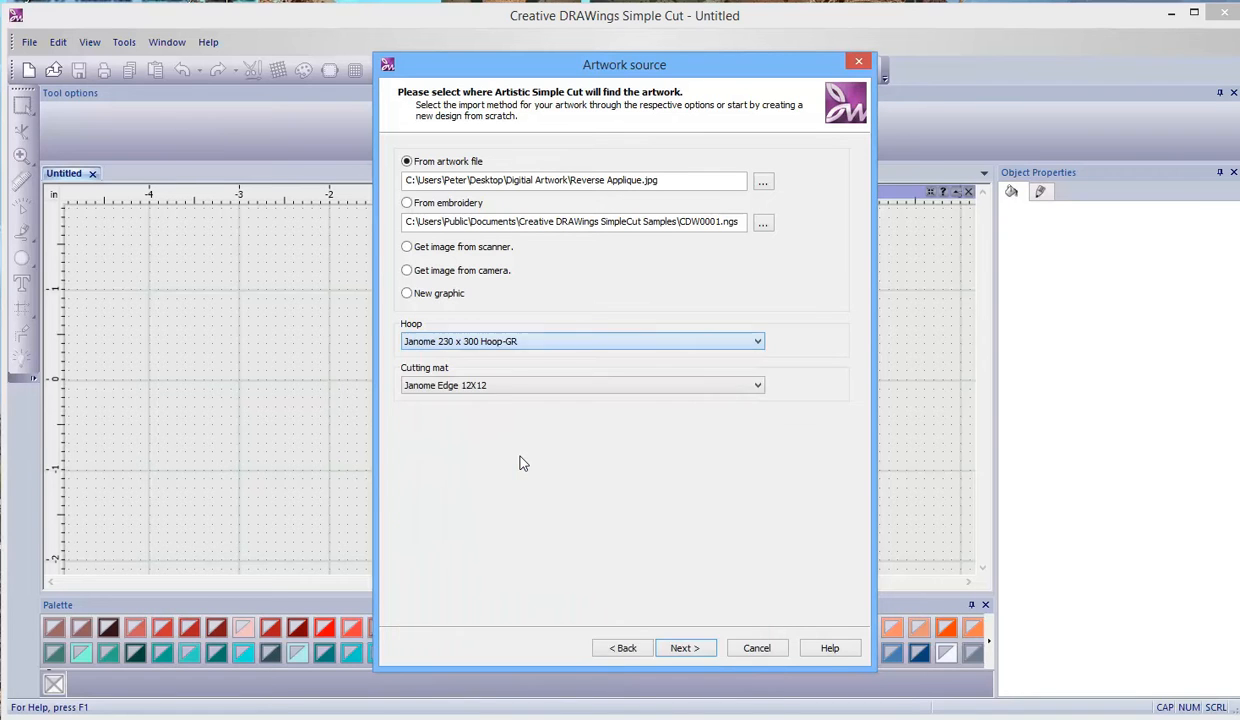
- Look through the full range of available hoops, keeping the current selection
click(758, 342)
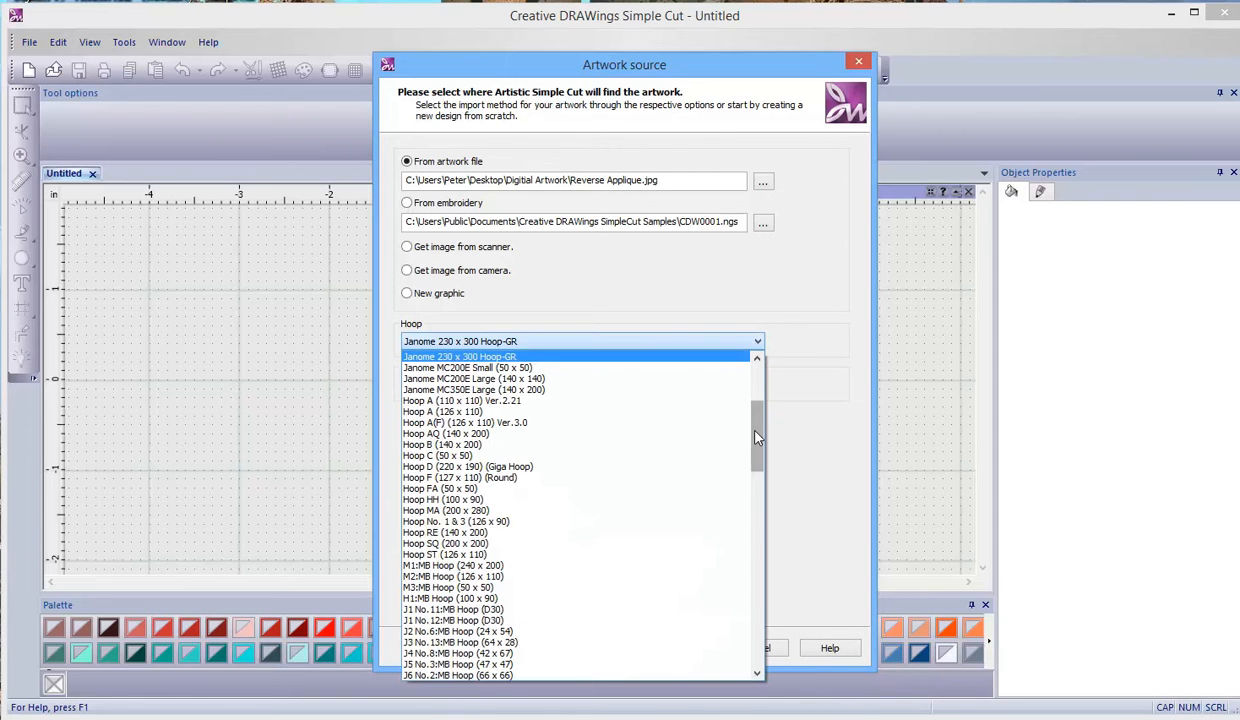
drag(757, 437, 759, 443)
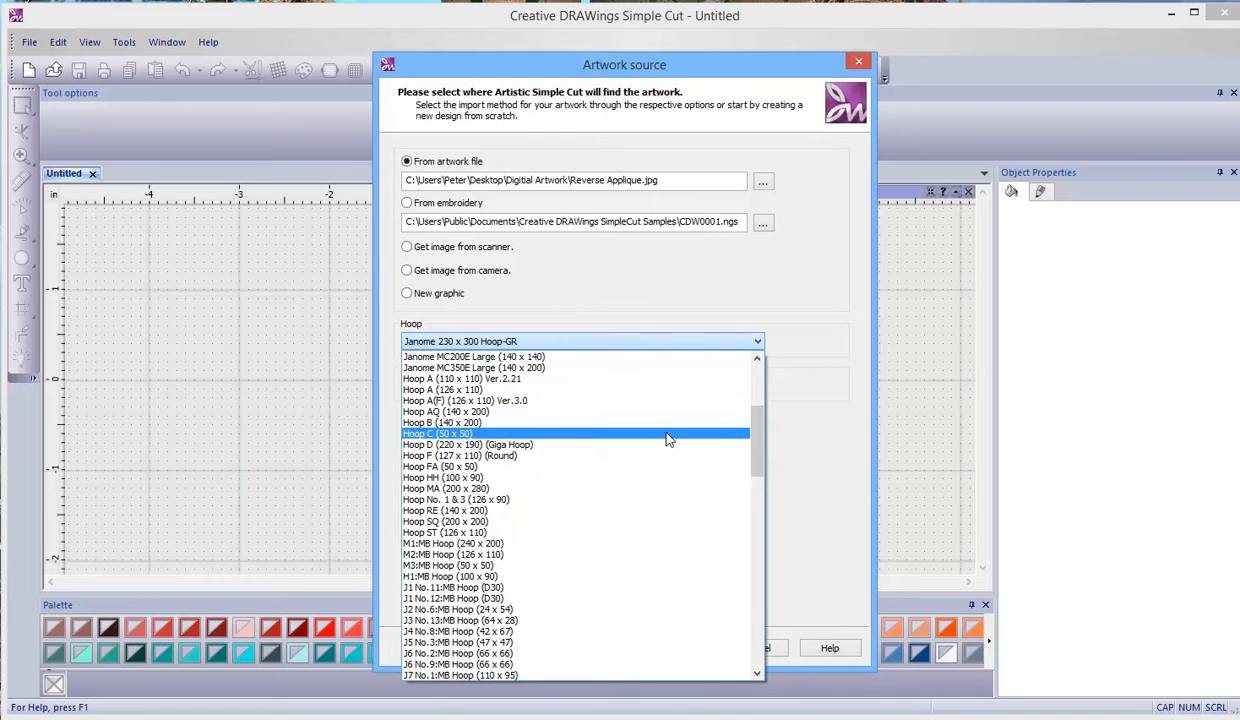
drag(764, 442, 757, 522)
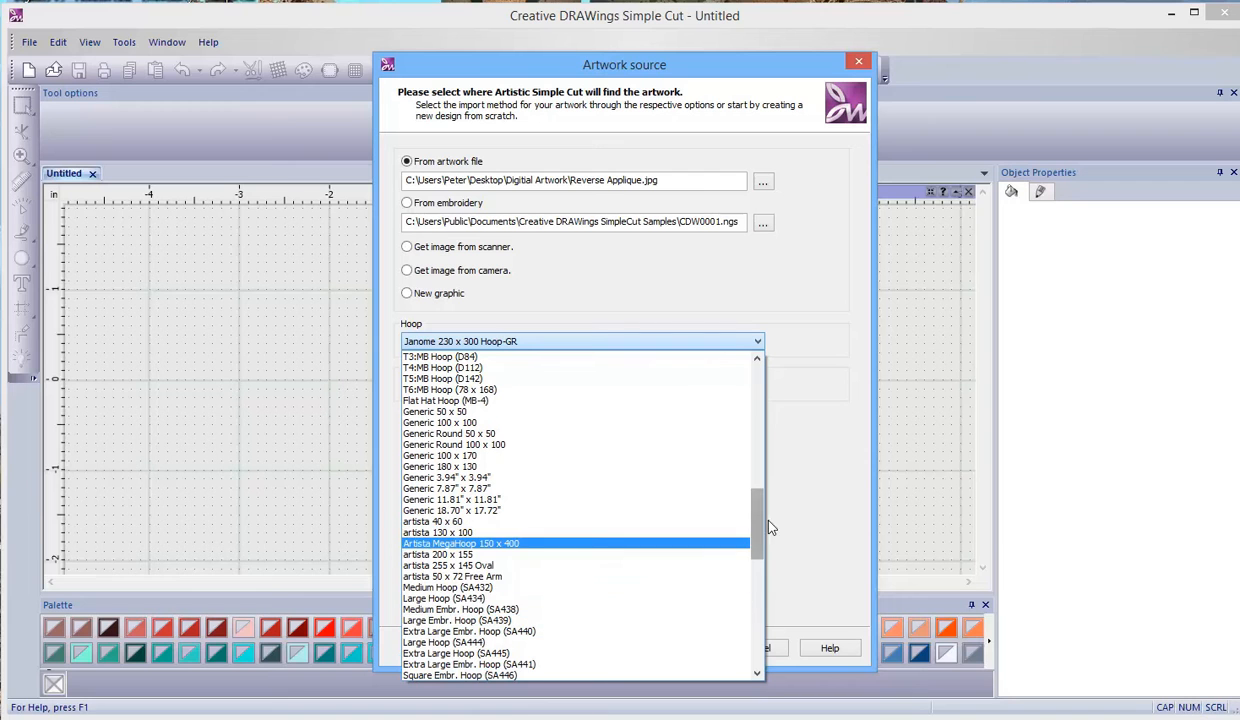
drag(758, 529, 768, 605)
drag(770, 611, 757, 385)
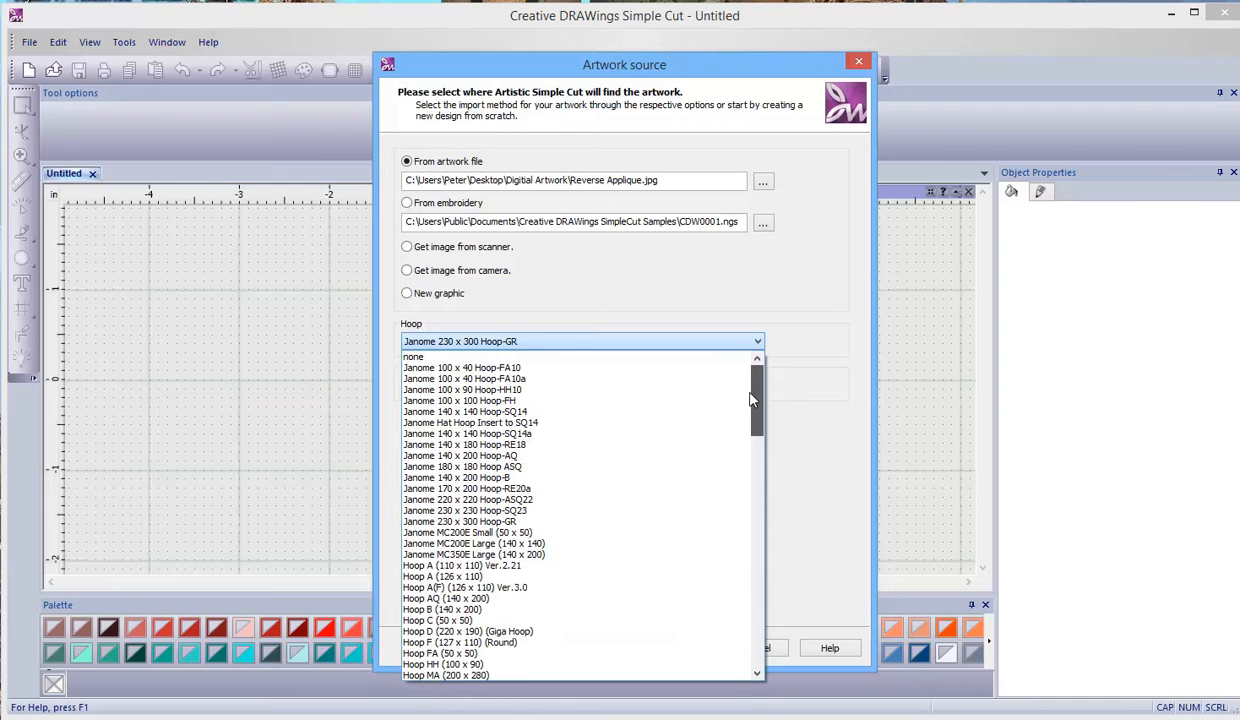
click(636, 342)
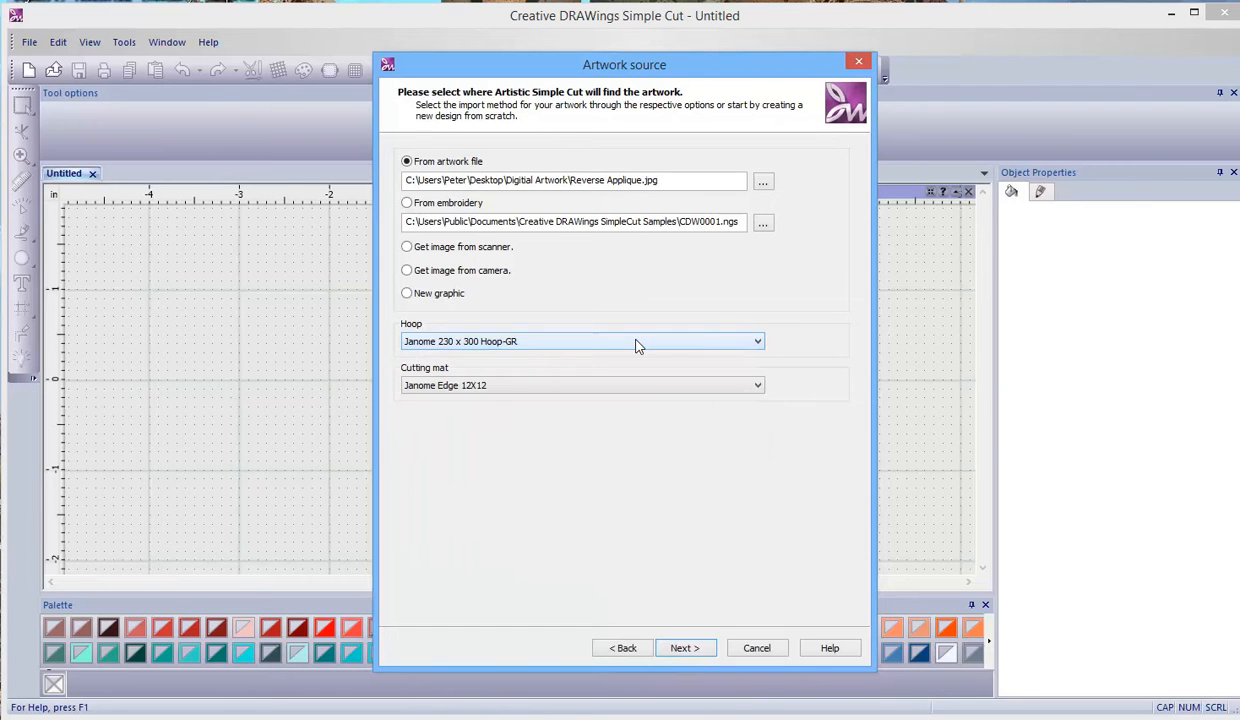
- Set the cutting mat to Janome Edge 12X12 and finish the design setup with the image opened as a backdrop
click(484, 386)
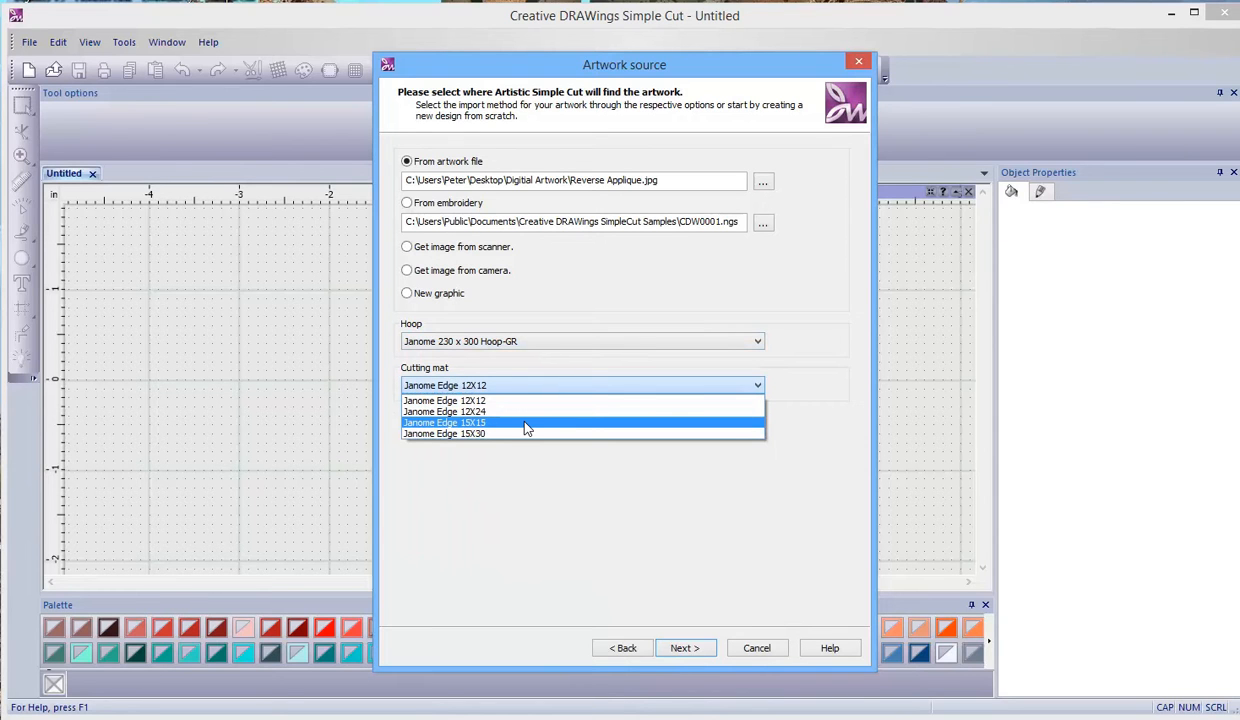
click(497, 399)
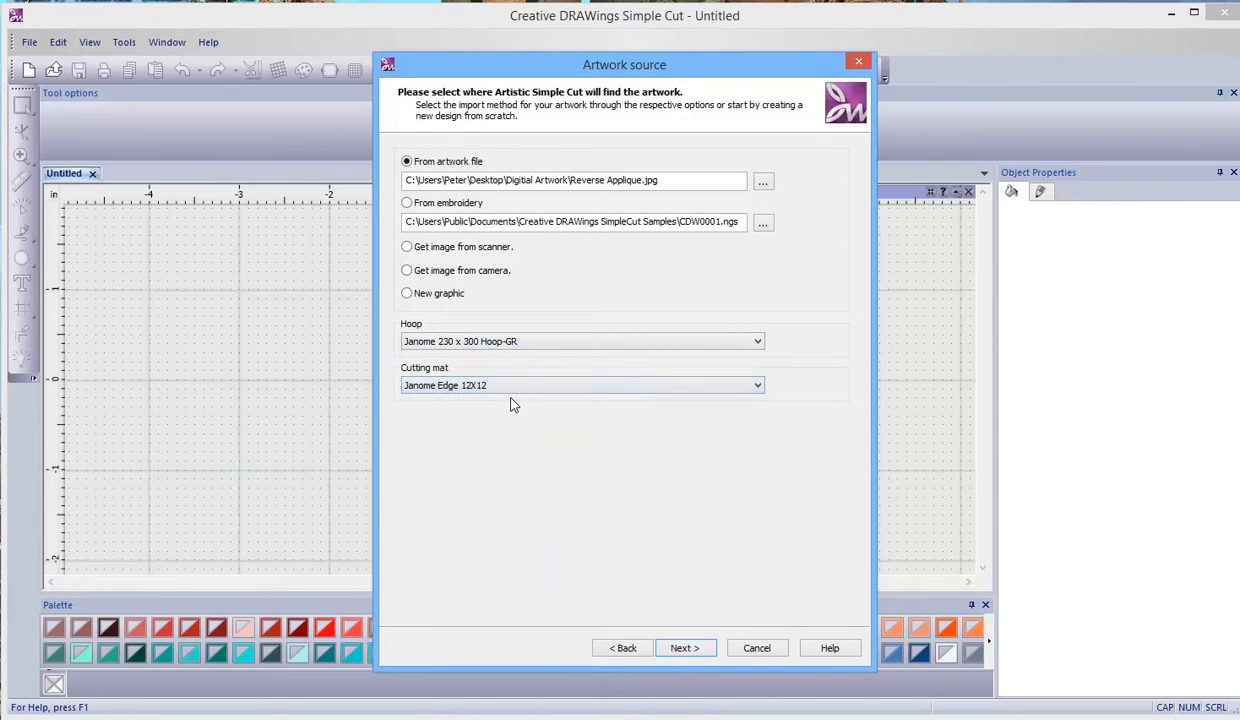
click(684, 648)
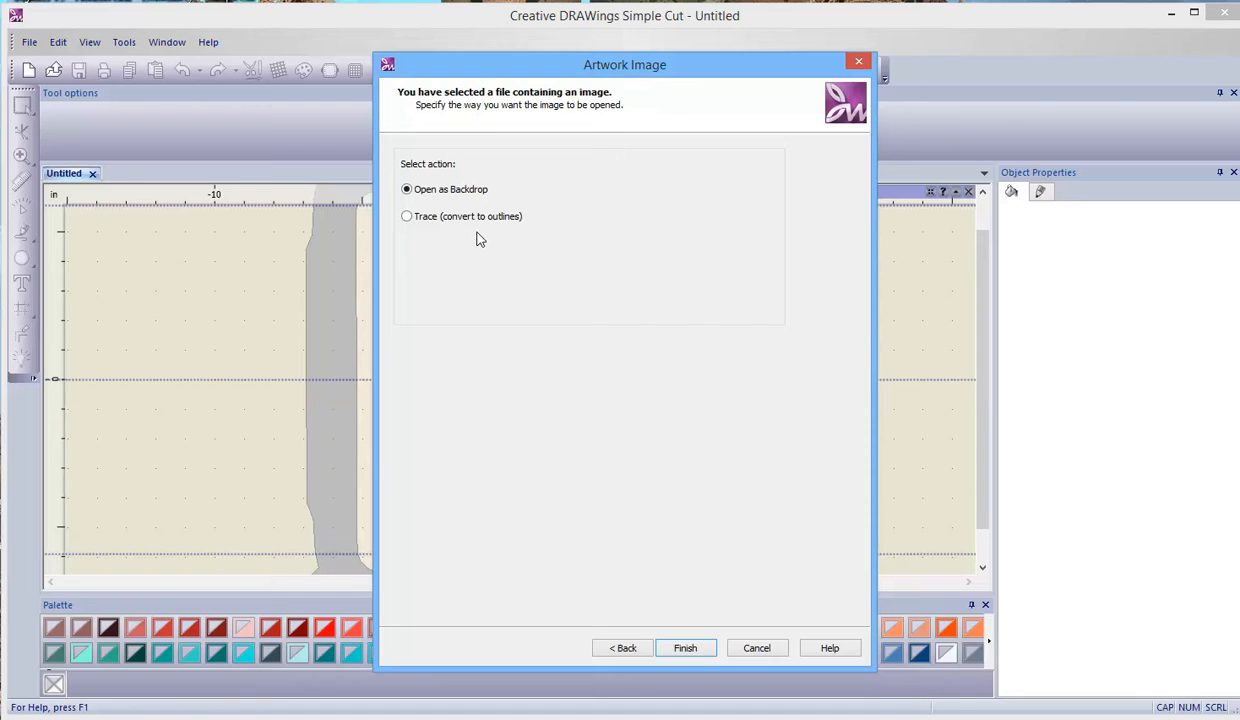
click(686, 648)
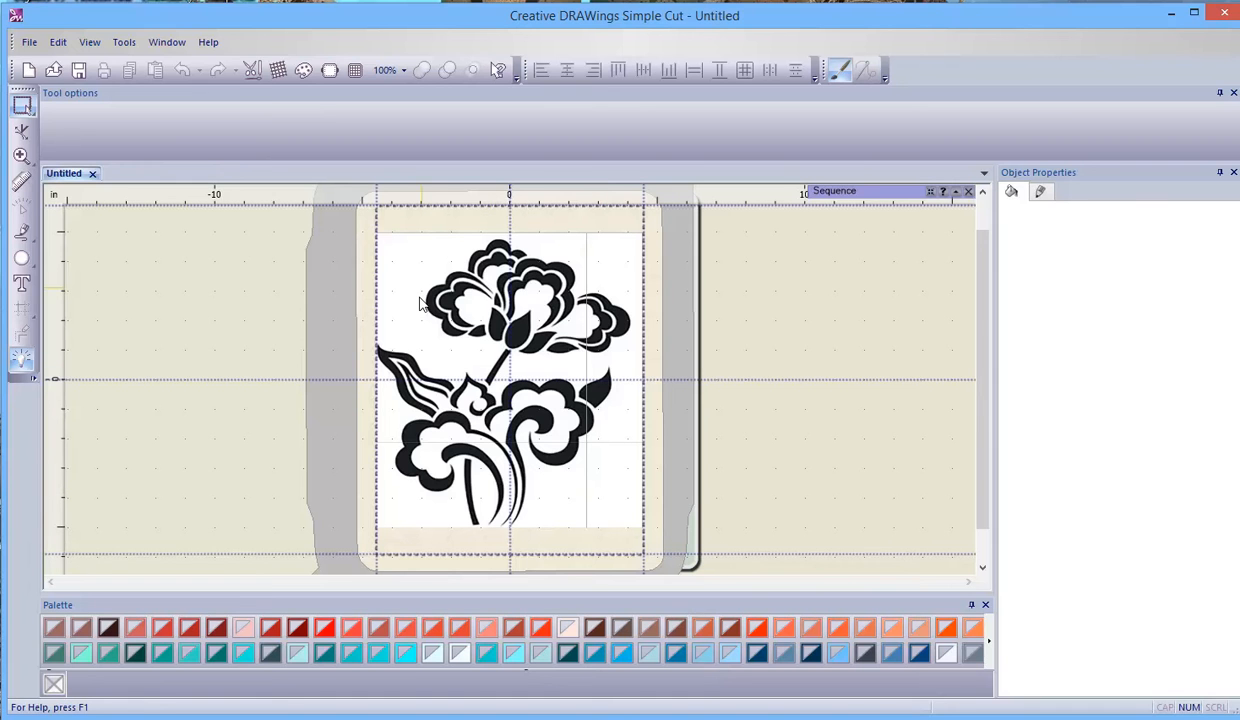
- Examine how the hoop, cutting mat and backdrop artwork lie relative to one another, including the mat's lower corner
scroll(465, 345, down, 3)
scroll(465, 345, down, 1)
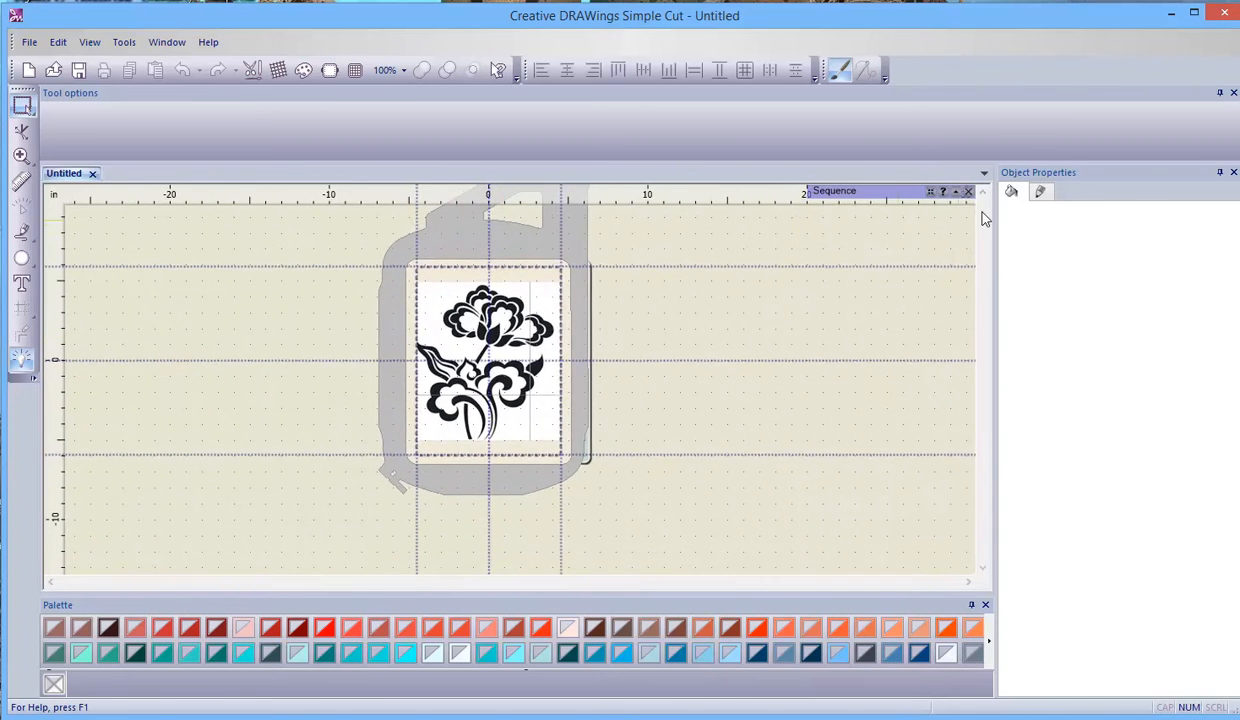
mouse_move(971, 193)
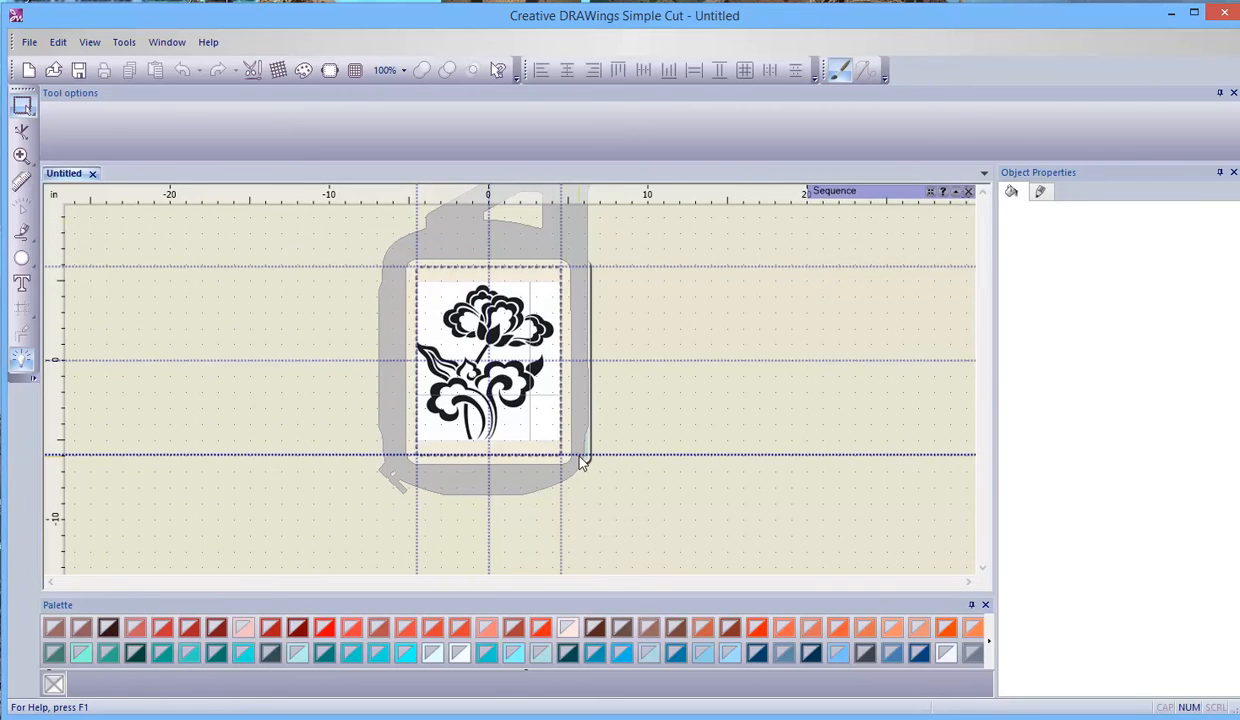
scroll(579, 457, up, 5)
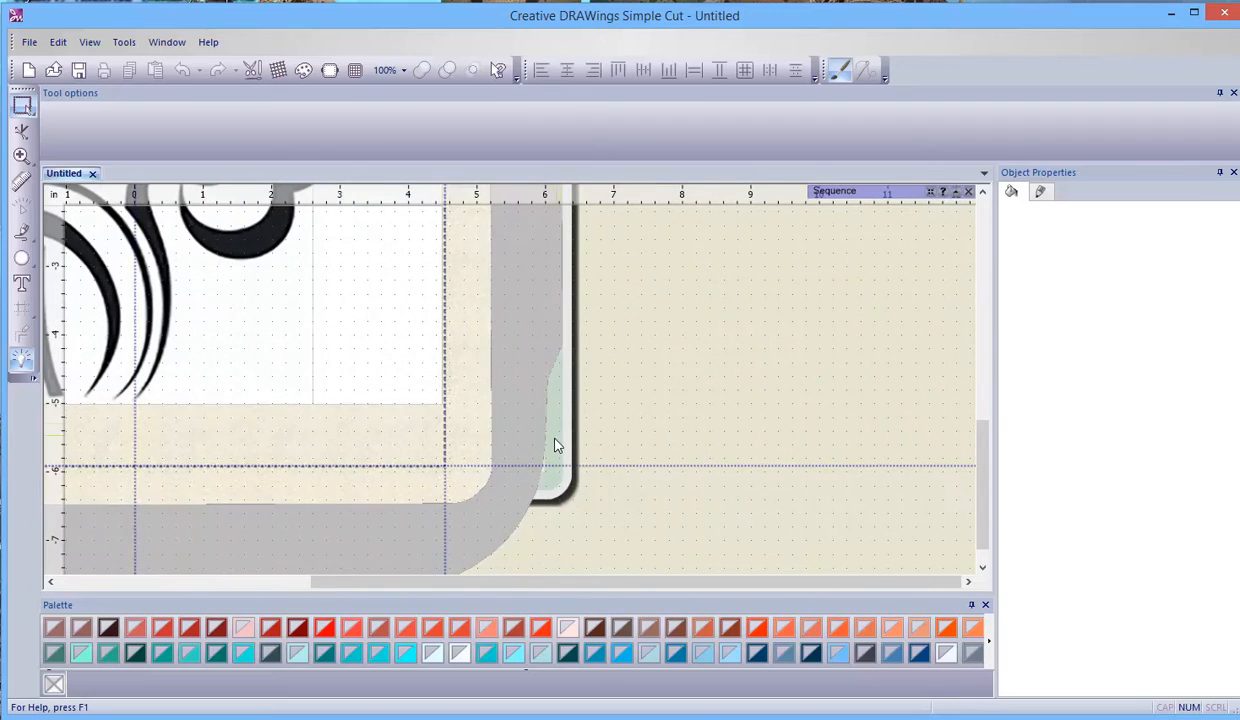
scroll(558, 441, down, 4)
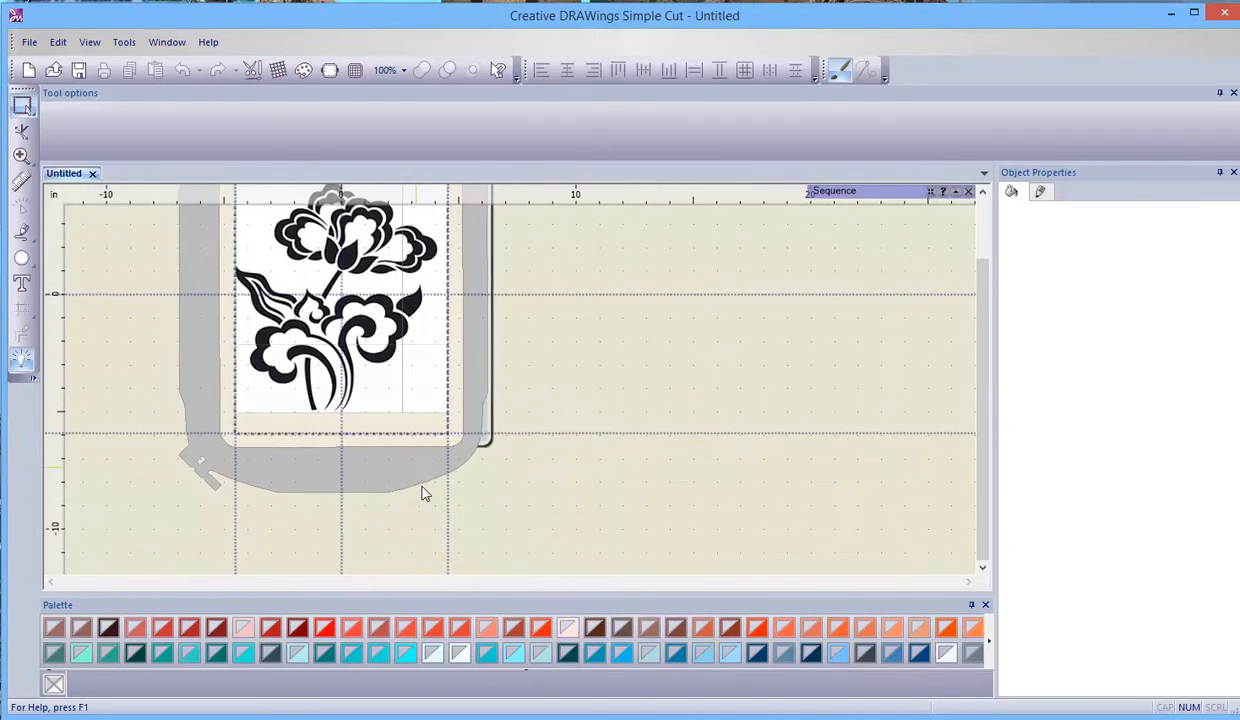
drag(985, 295, 960, 258)
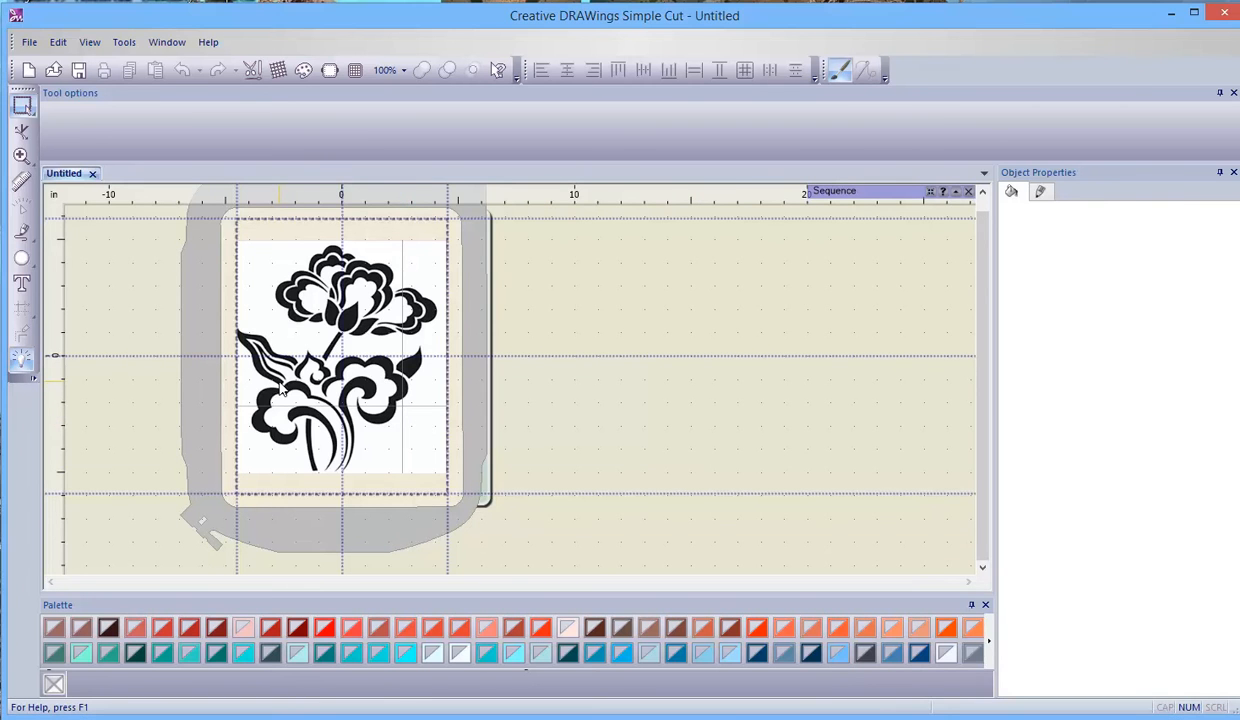
- With the Create outline shape tool, trace the central teardrop petal from its tip down the right edge and around its rounded base
scroll(285, 390, up, 3)
scroll(285, 390, up, 2)
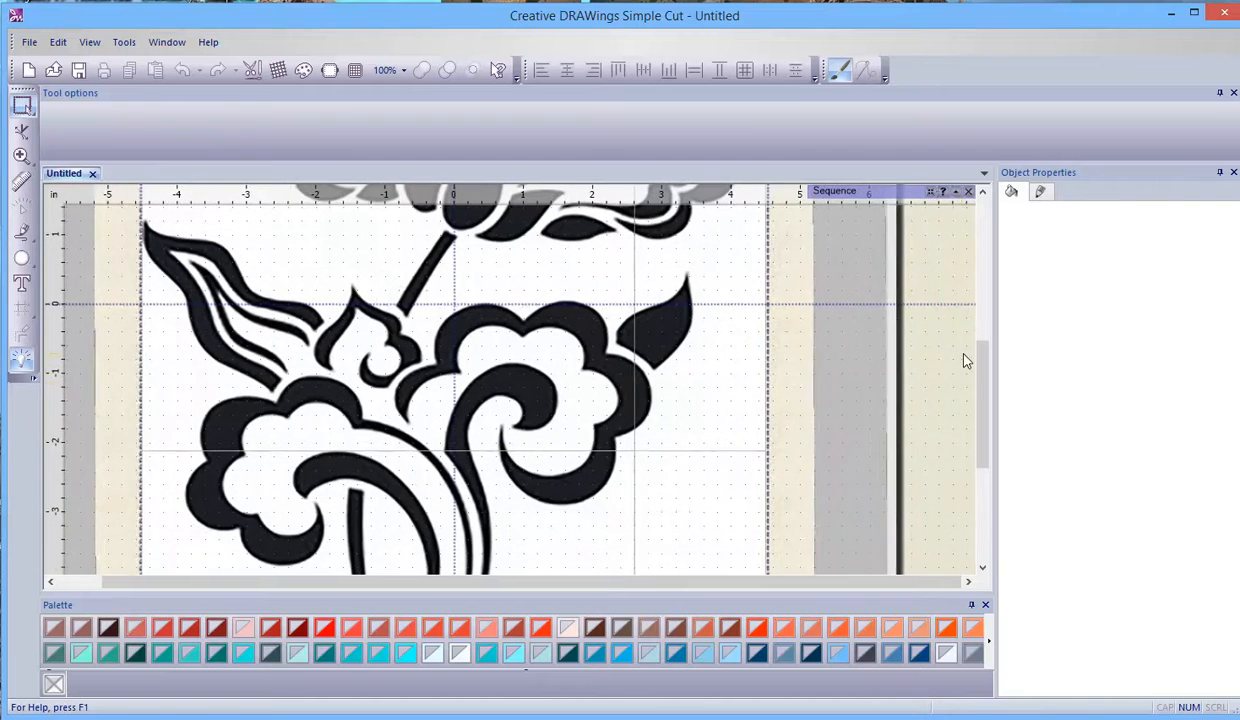
drag(985, 385, 977, 316)
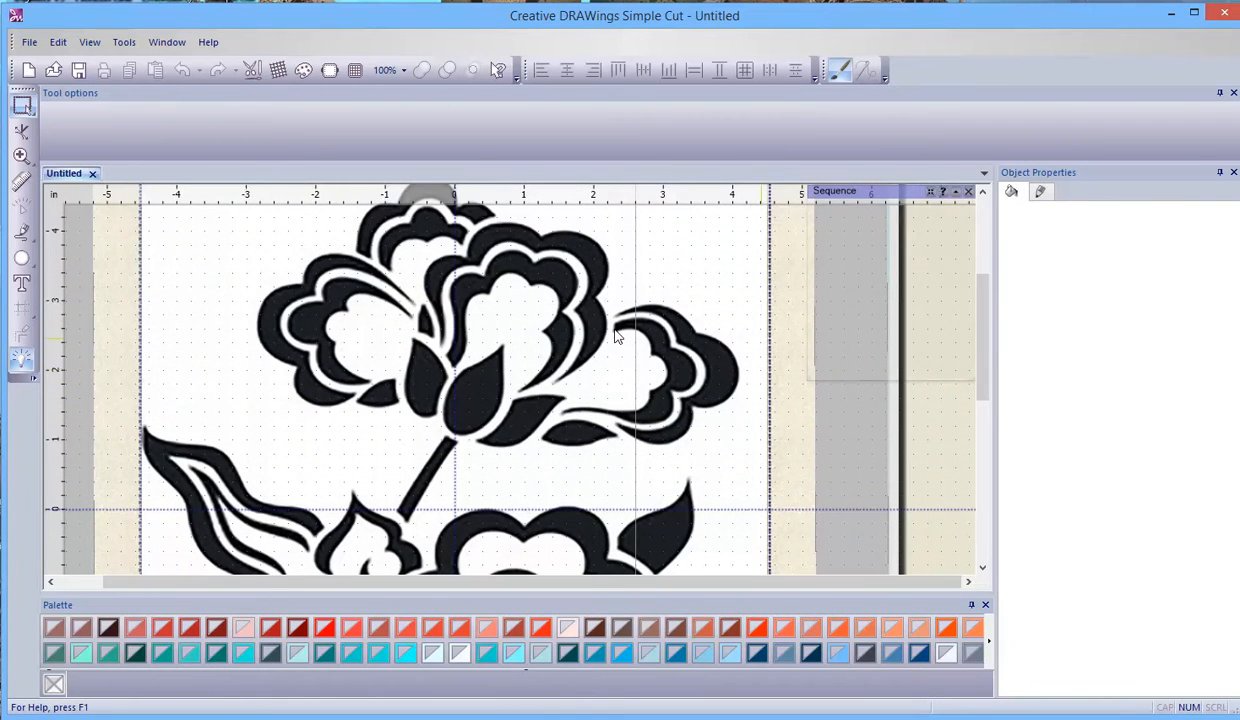
click(24, 236)
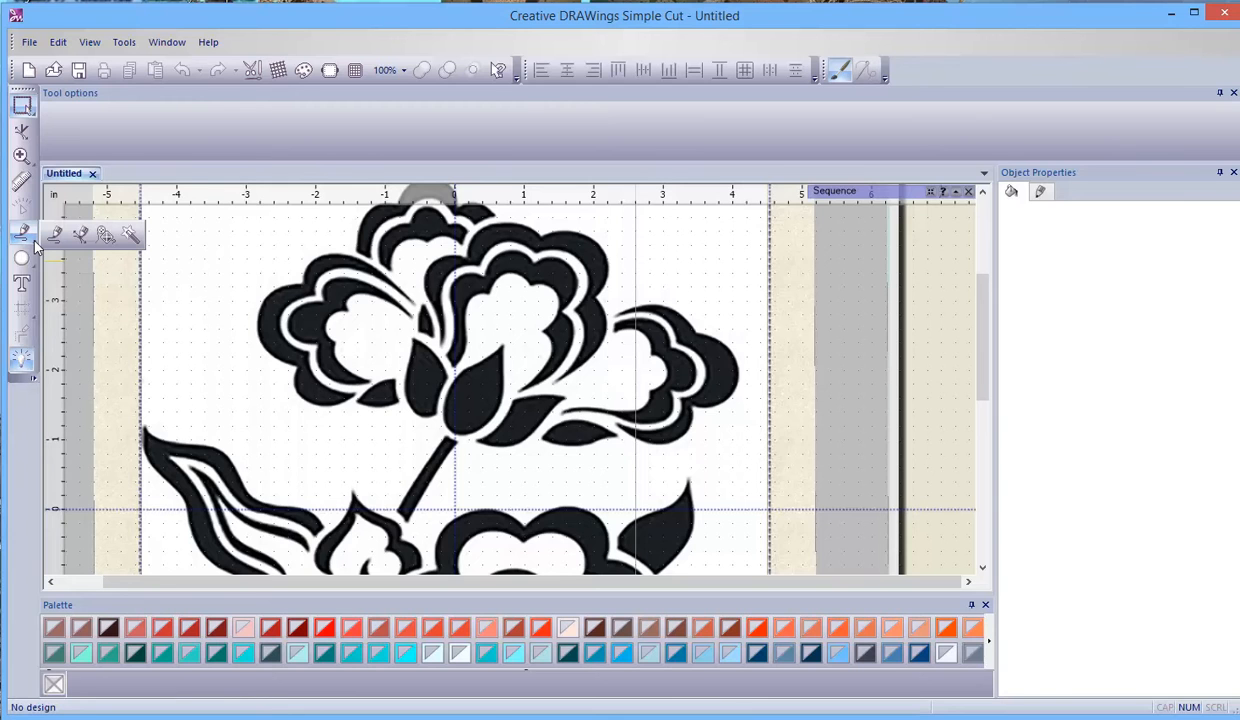
click(107, 238)
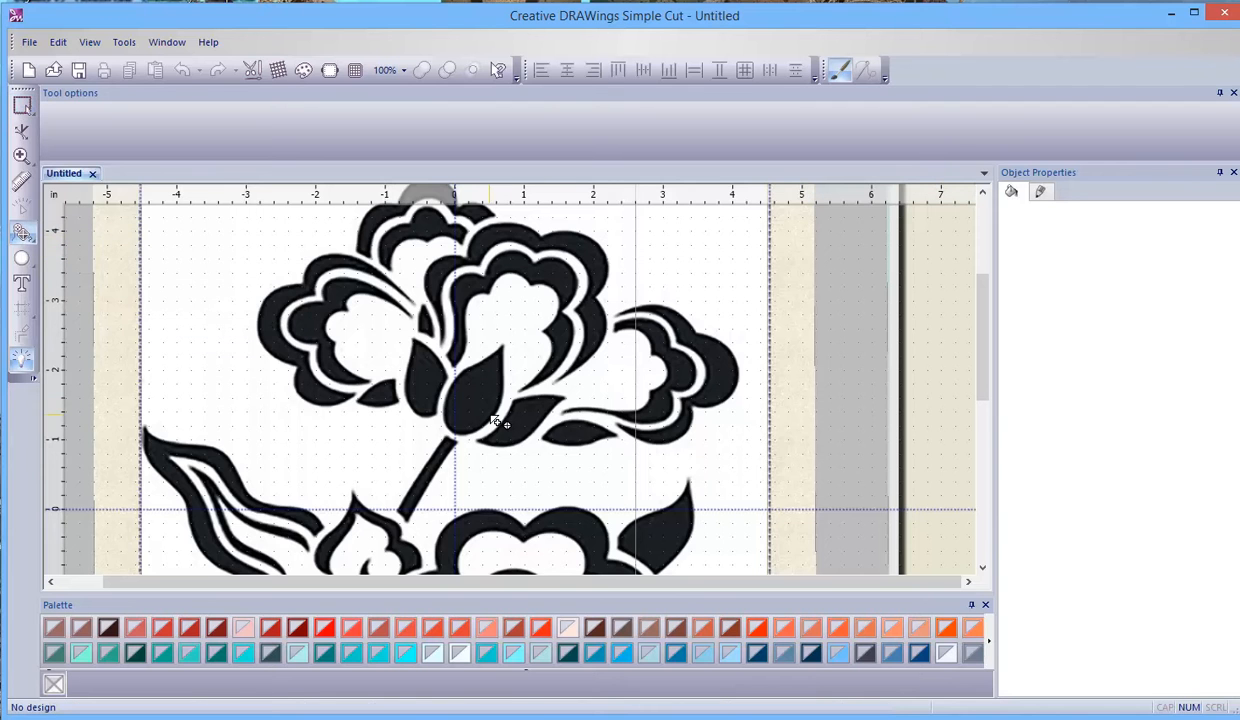
scroll(495, 420, up, 1)
scroll(495, 420, up, 1)
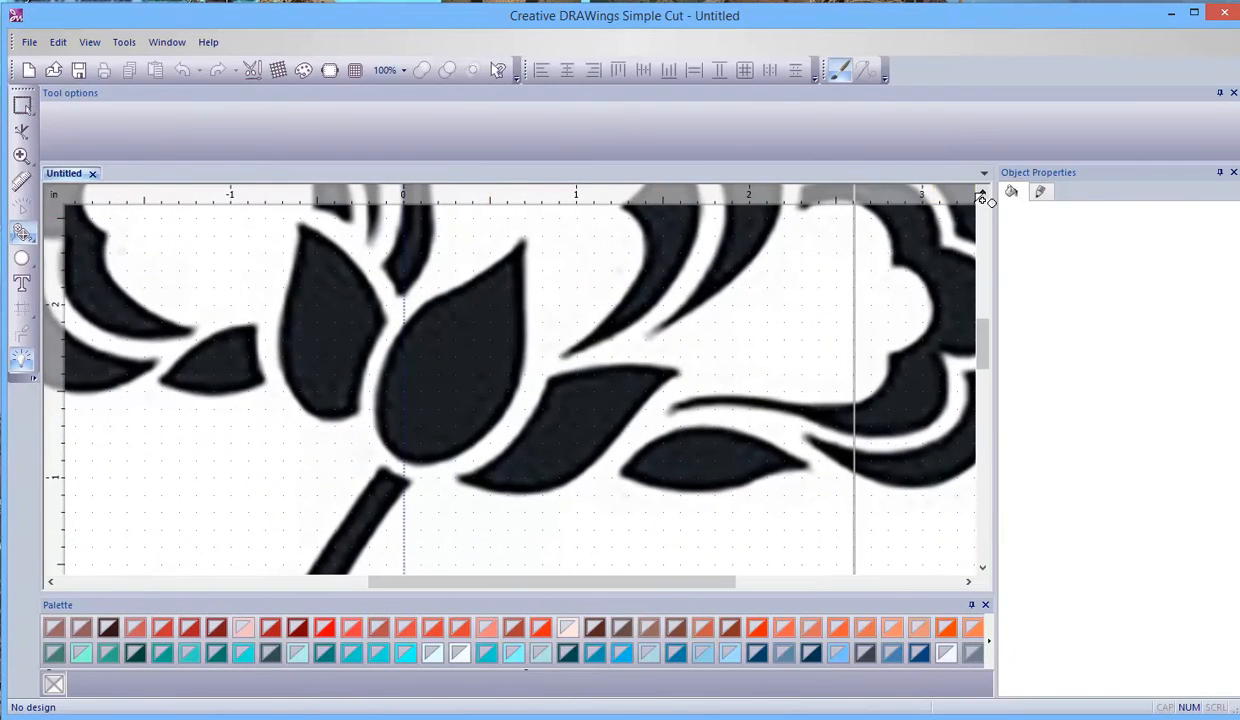
click(982, 193)
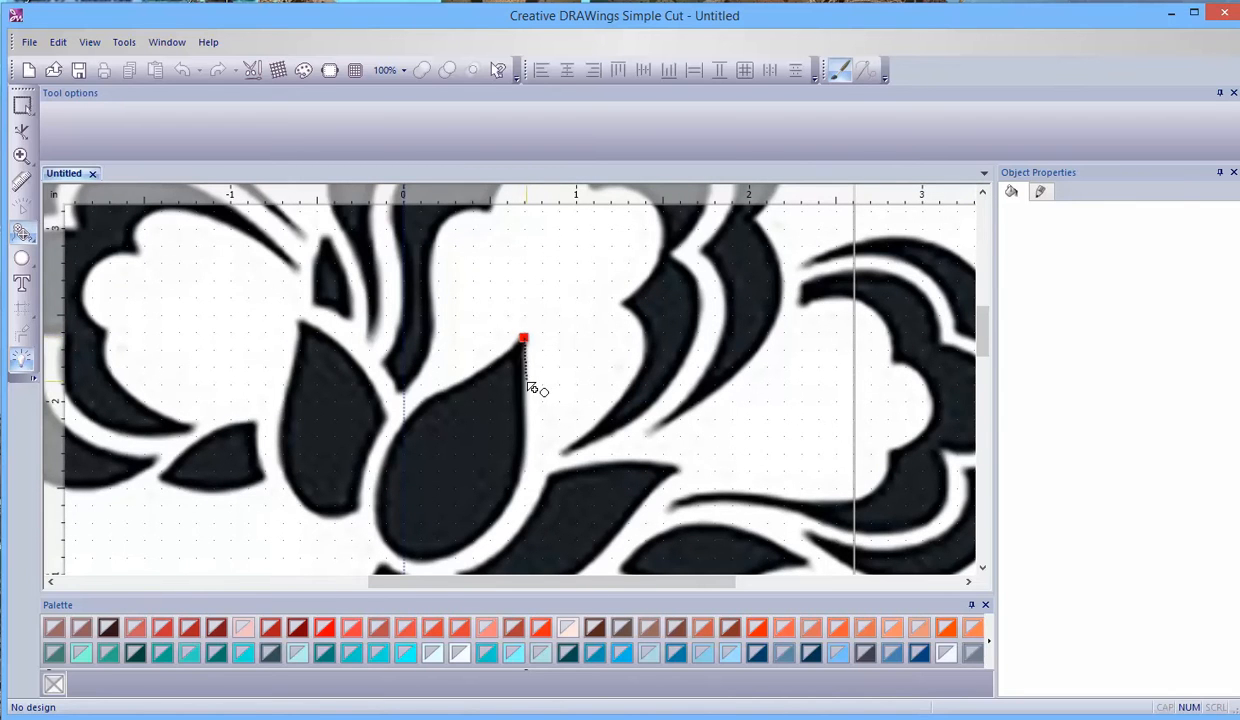
click(525, 431)
click(502, 513)
scroll(507, 515, down, 1)
click(437, 498)
click(376, 469)
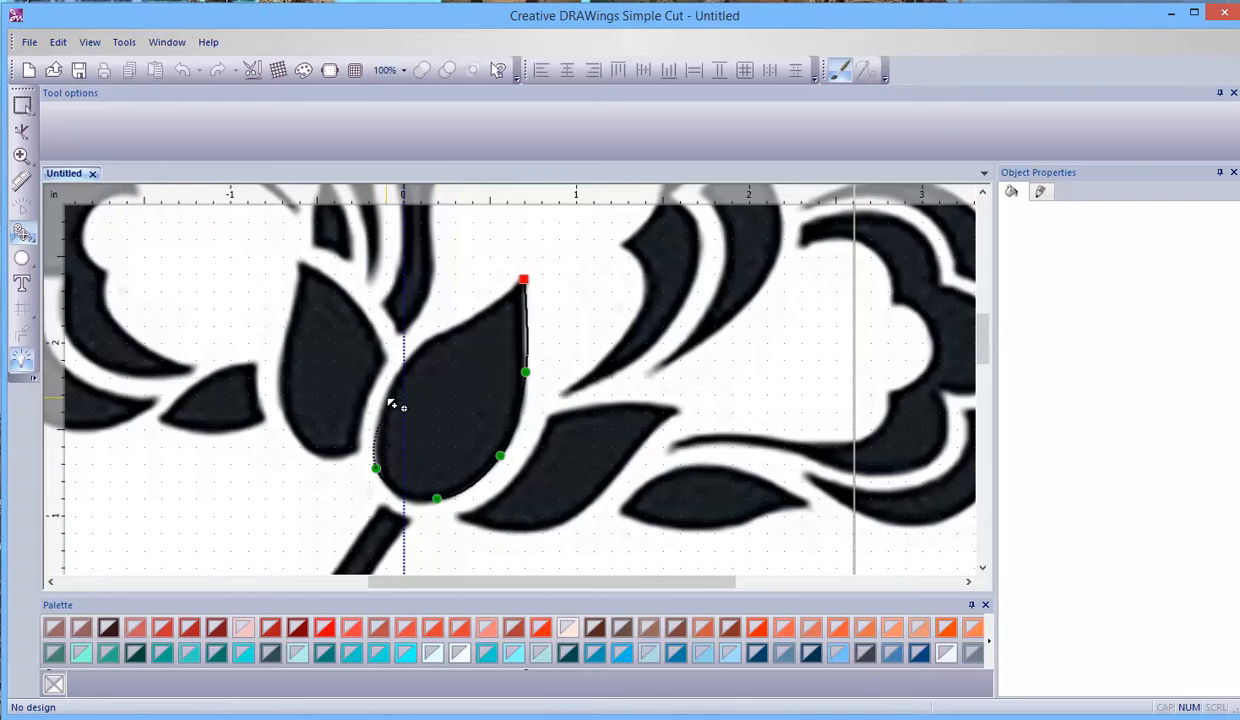
- Trace the central petal's left edge up from its base and close the outline at the starting node on the tip
click(404, 398)
key(BackSpace)
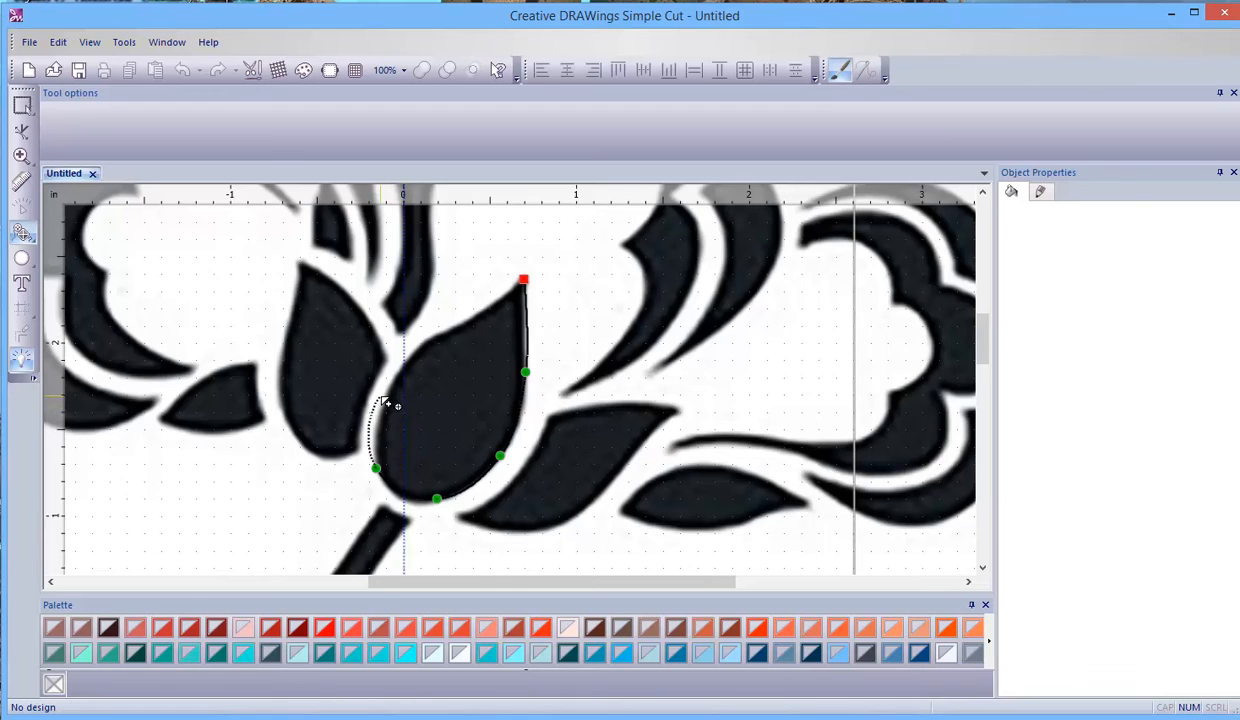
scroll(391, 402, up, 5)
scroll(395, 400, up, 3)
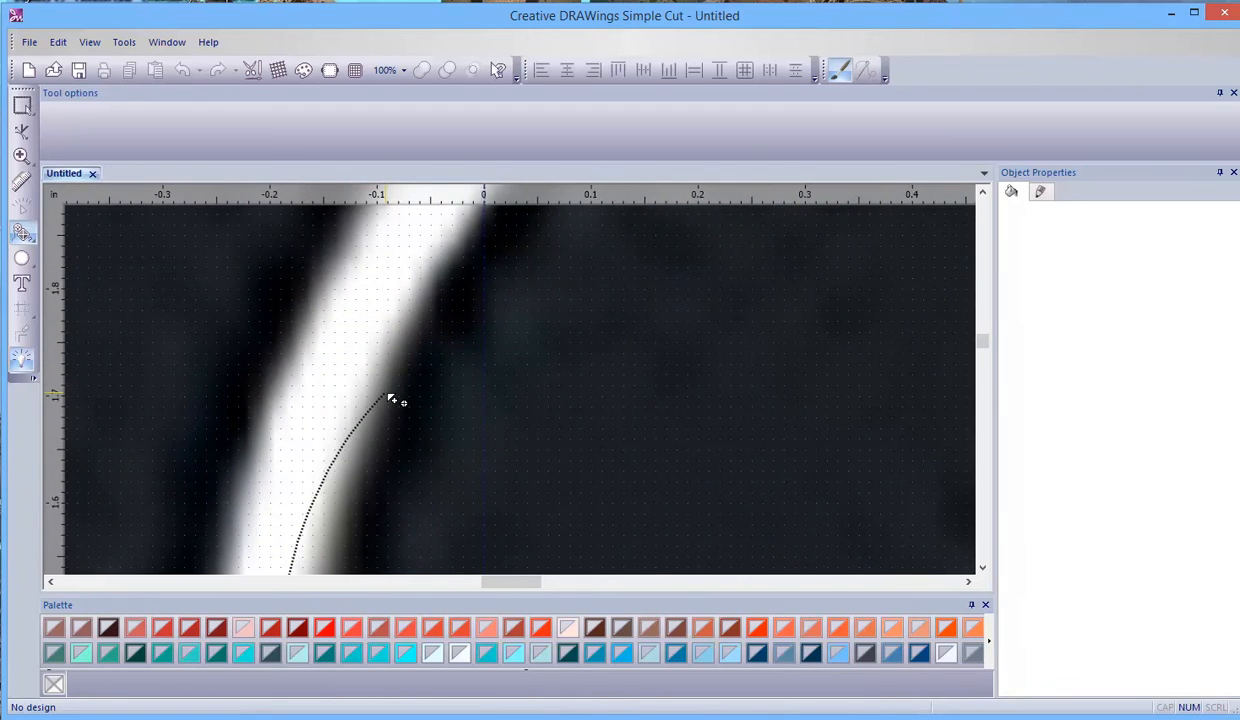
click(390, 392)
scroll(609, 241, down, 3)
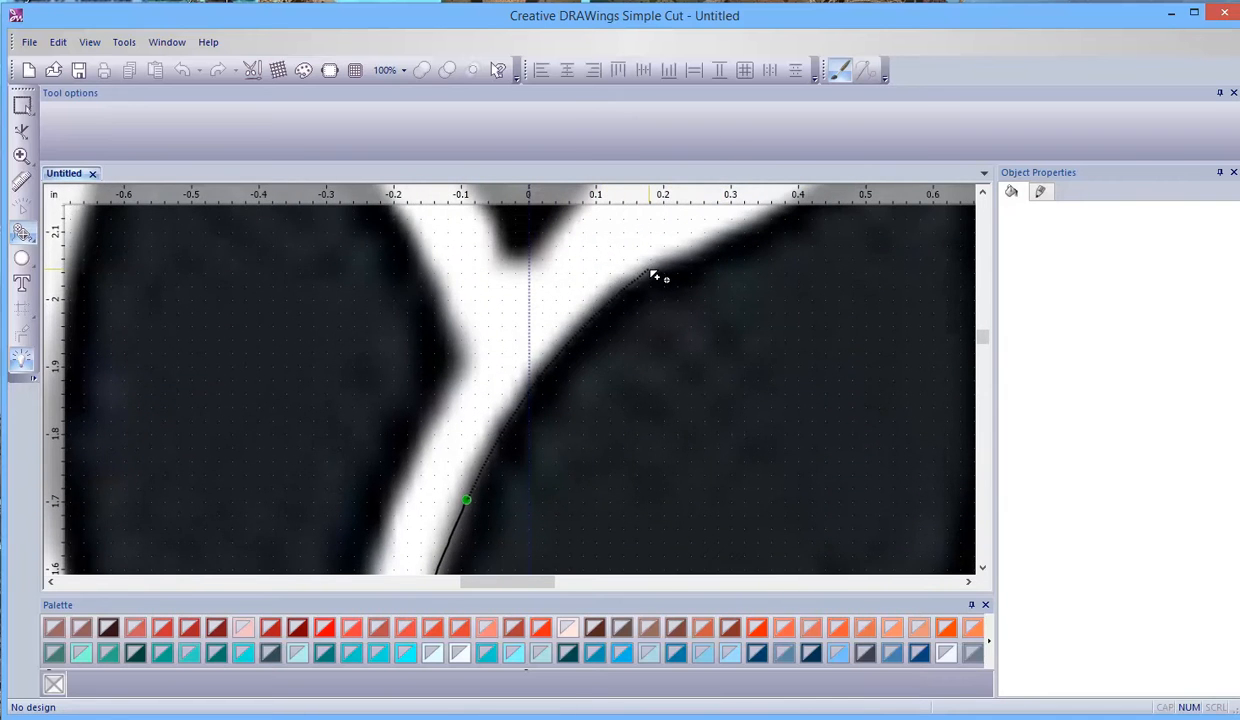
click(651, 276)
click(600, 297)
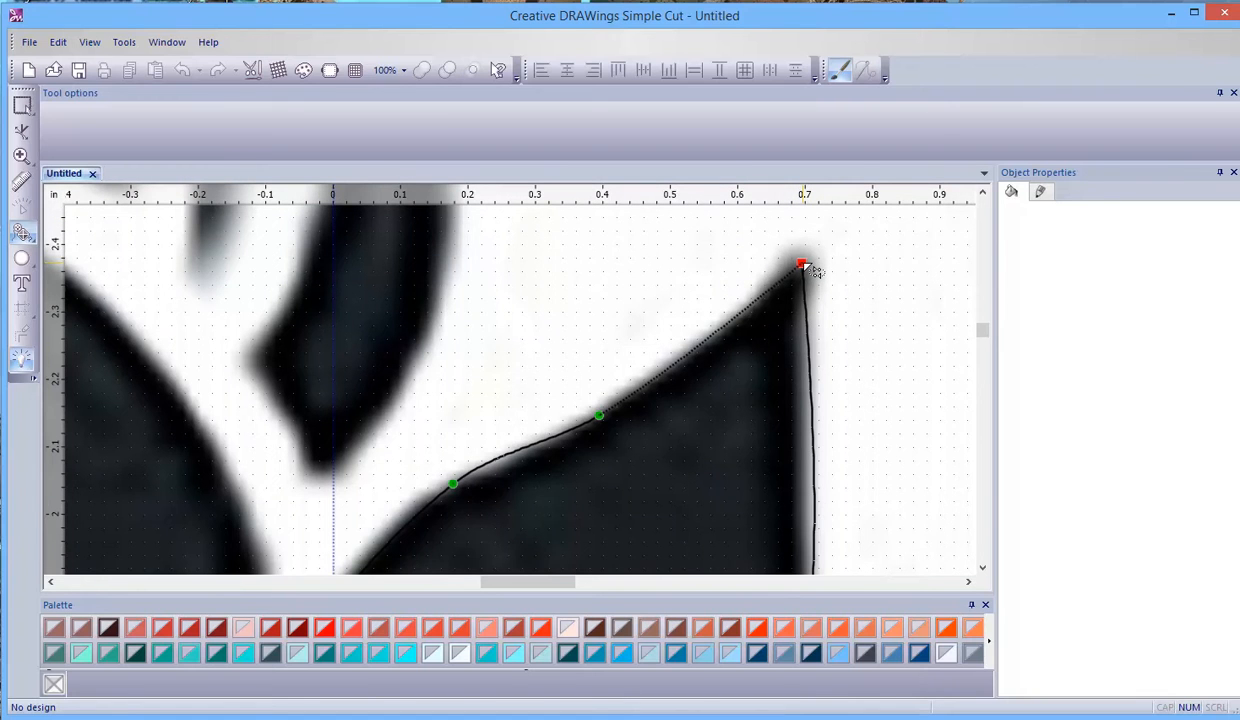
click(803, 266)
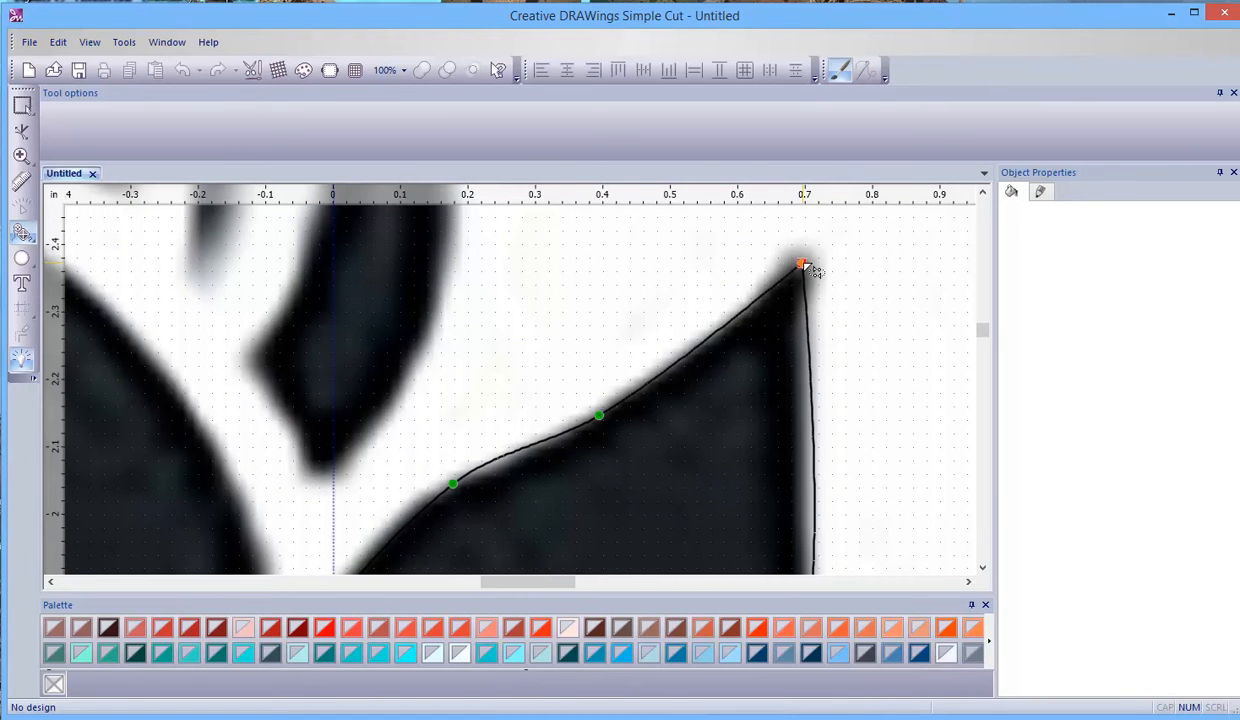
- Hide the grid and the guidelines in the design view
scroll(806, 268, down, 4)
scroll(806, 268, down, 2)
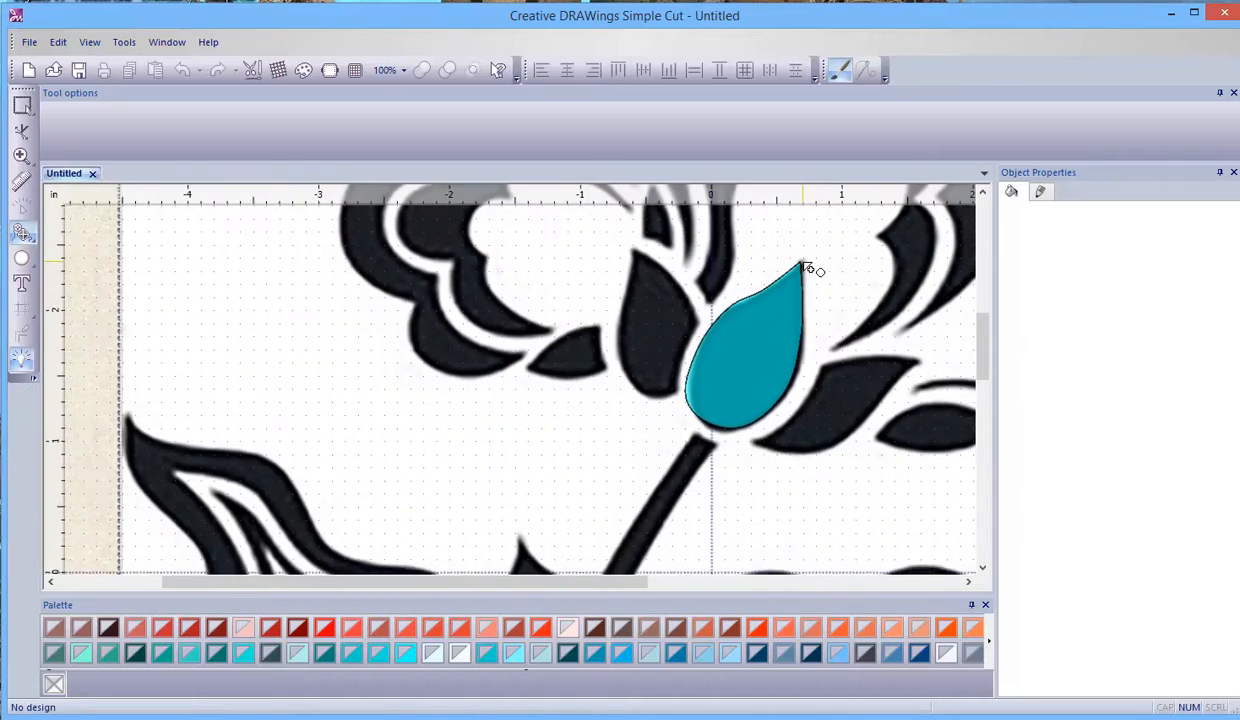
scroll(819, 300, down, 2)
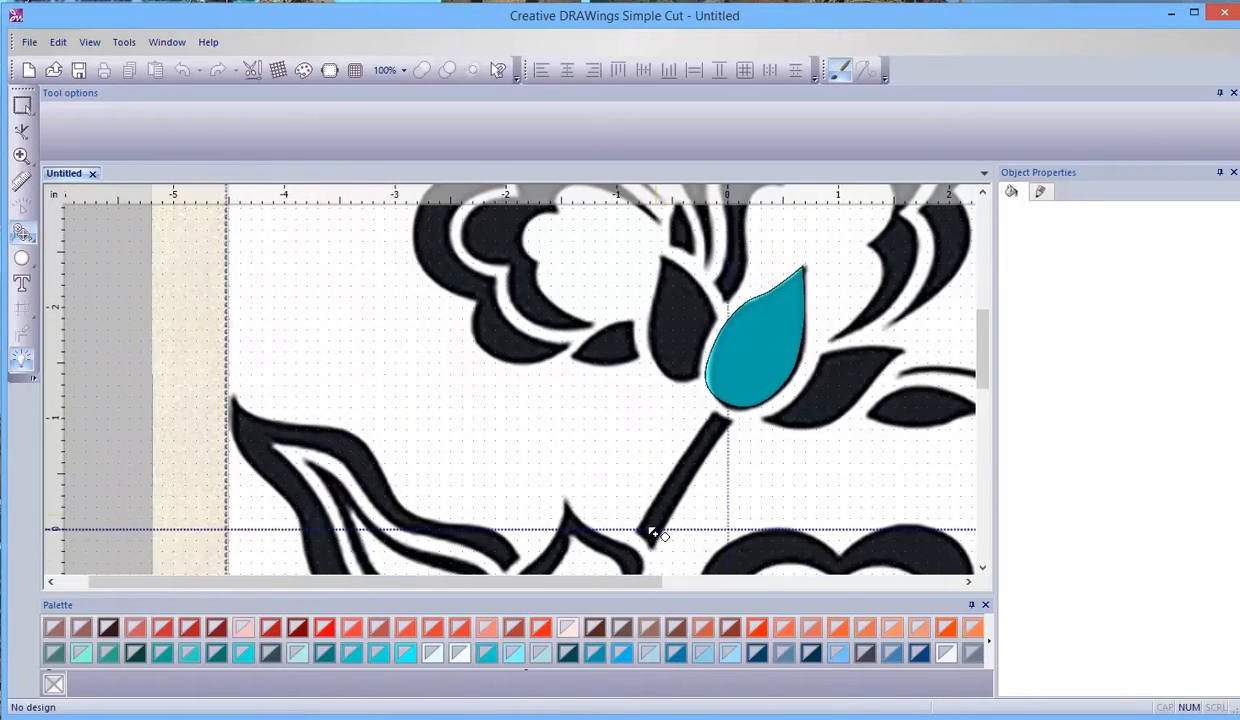
drag(644, 581, 721, 584)
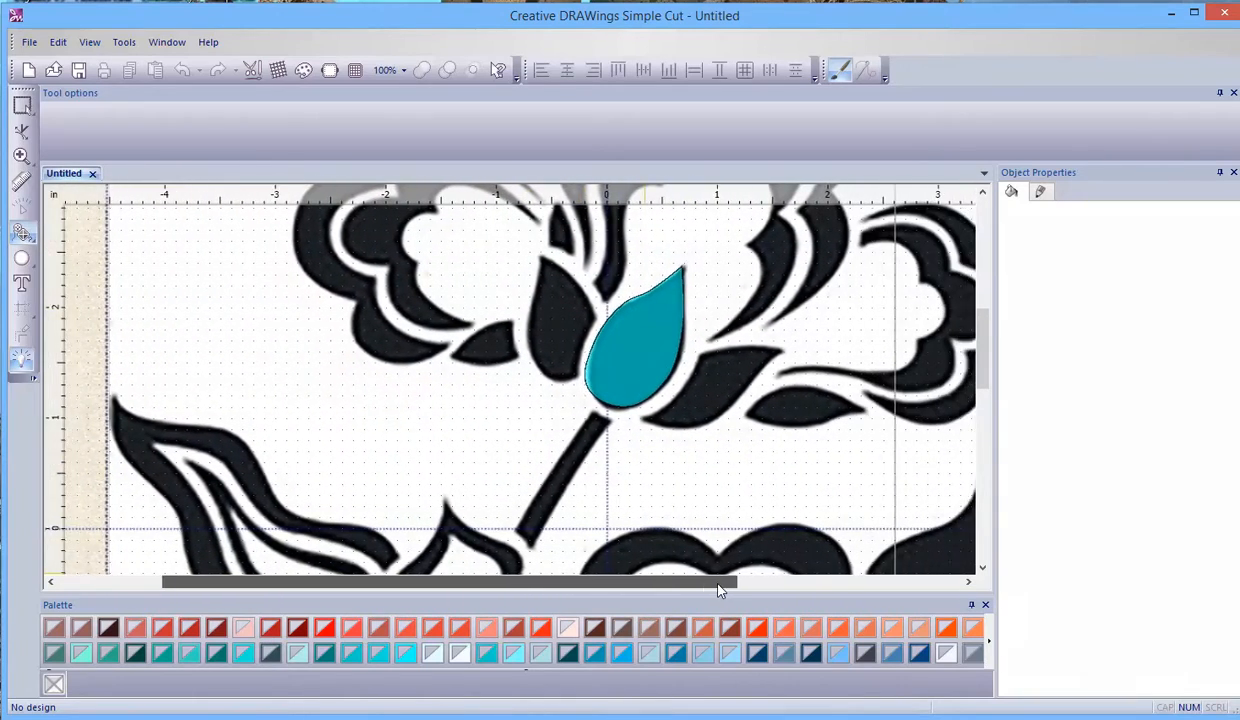
scroll(672, 432, down, 3)
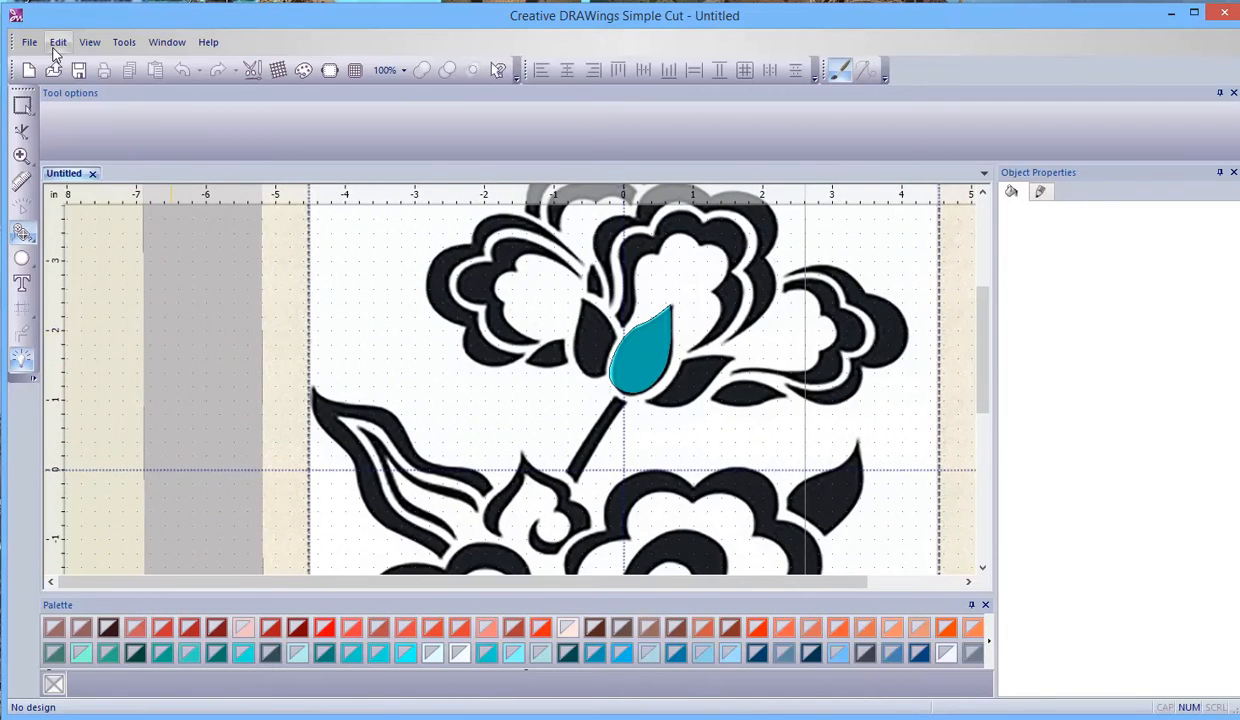
click(89, 43)
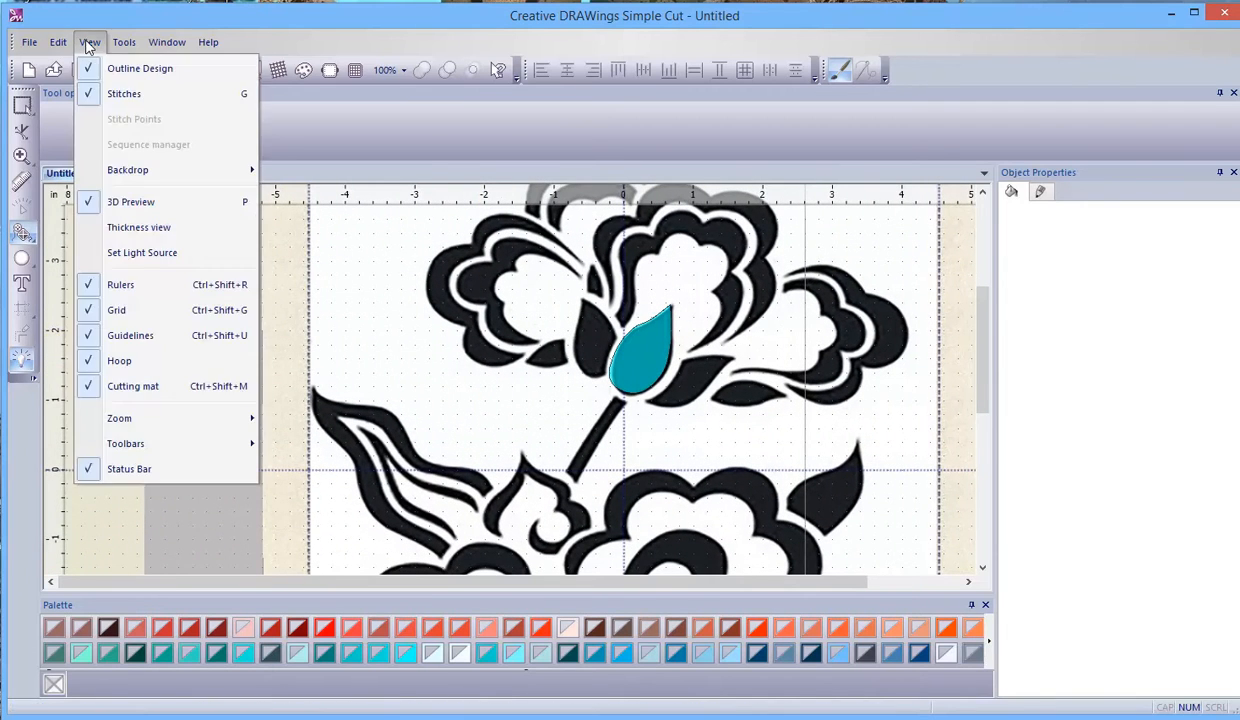
click(115, 314)
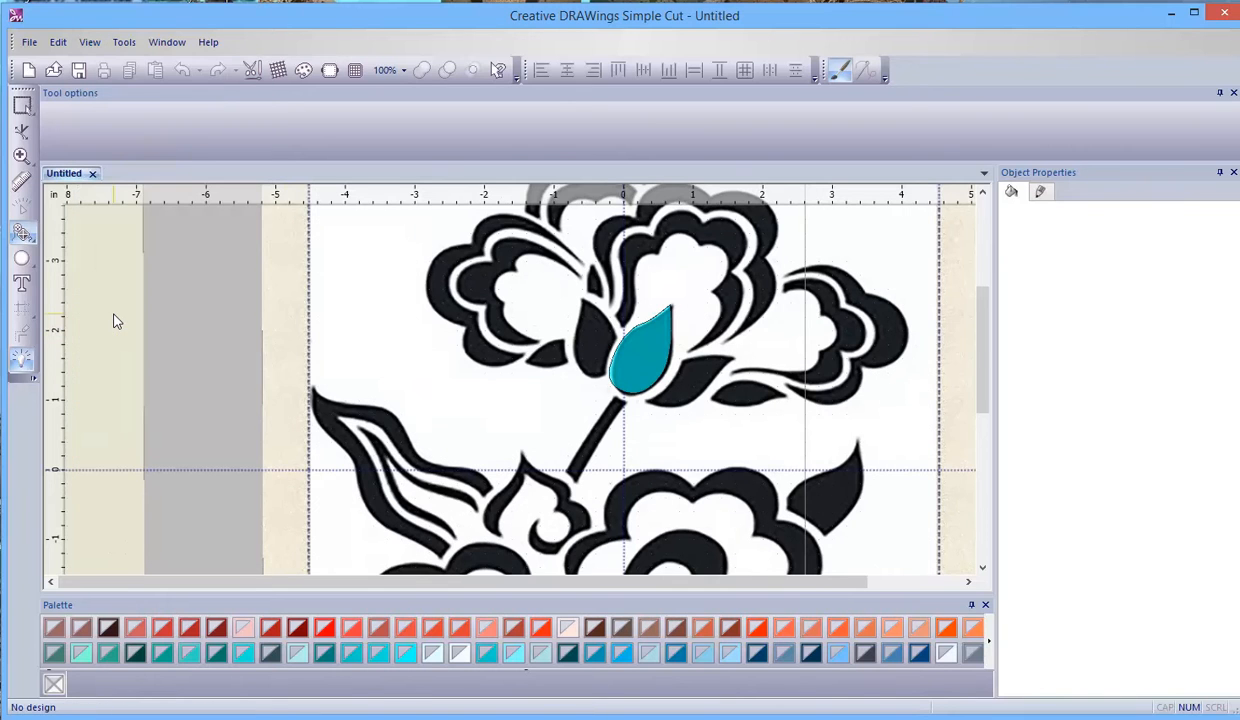
click(100, 43)
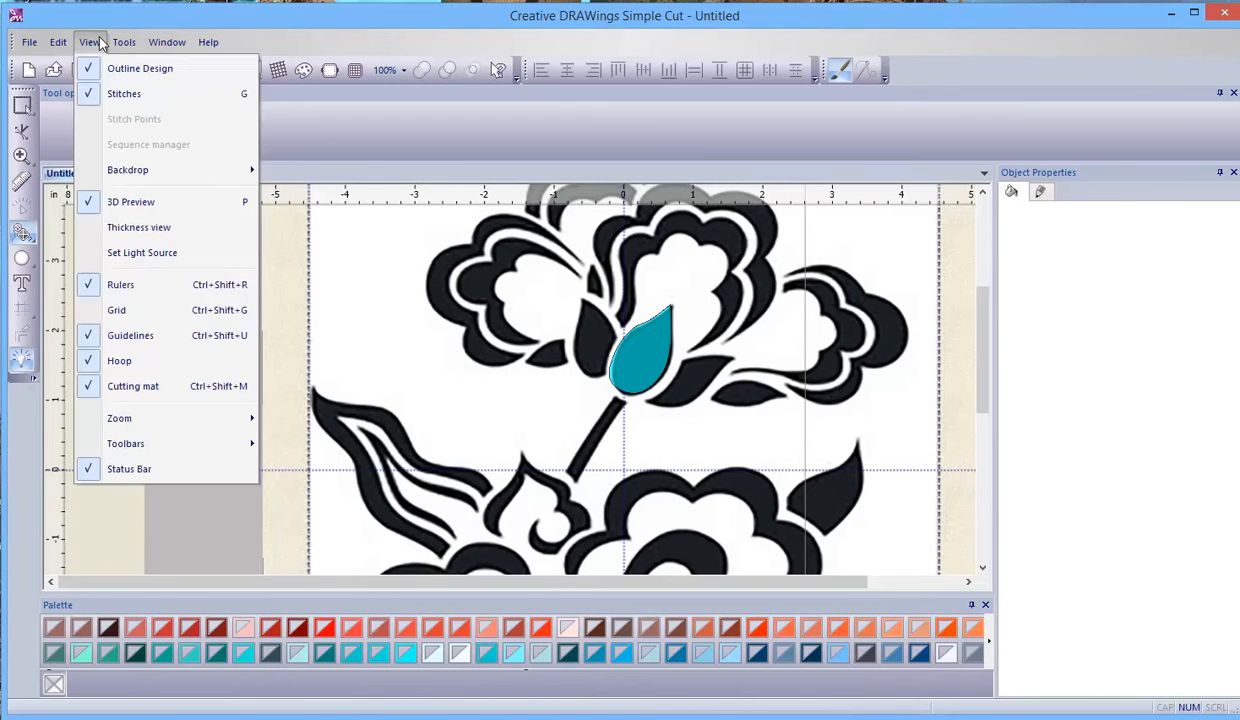
click(140, 335)
- Outline the petal left of the teal one from its tip down the curved right edge, past the side corner toward the base
scroll(690, 350, up, 3)
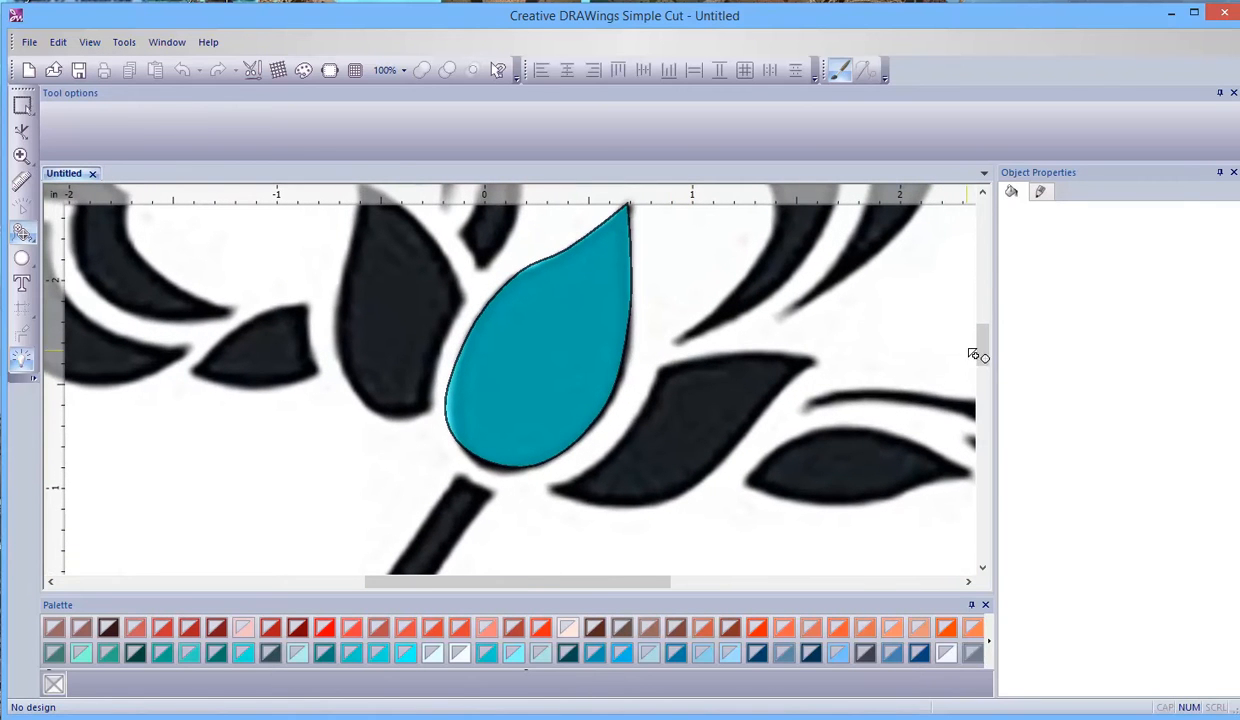
drag(980, 350, 984, 338)
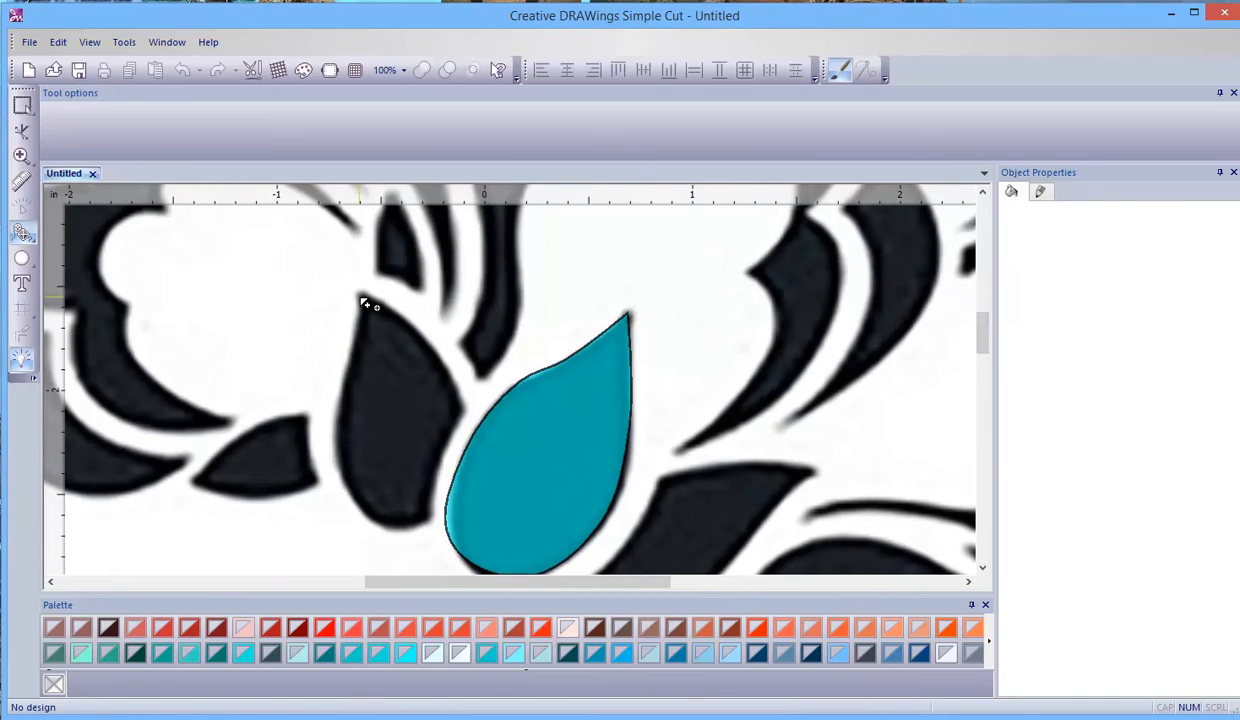
scroll(370, 296, up, 4)
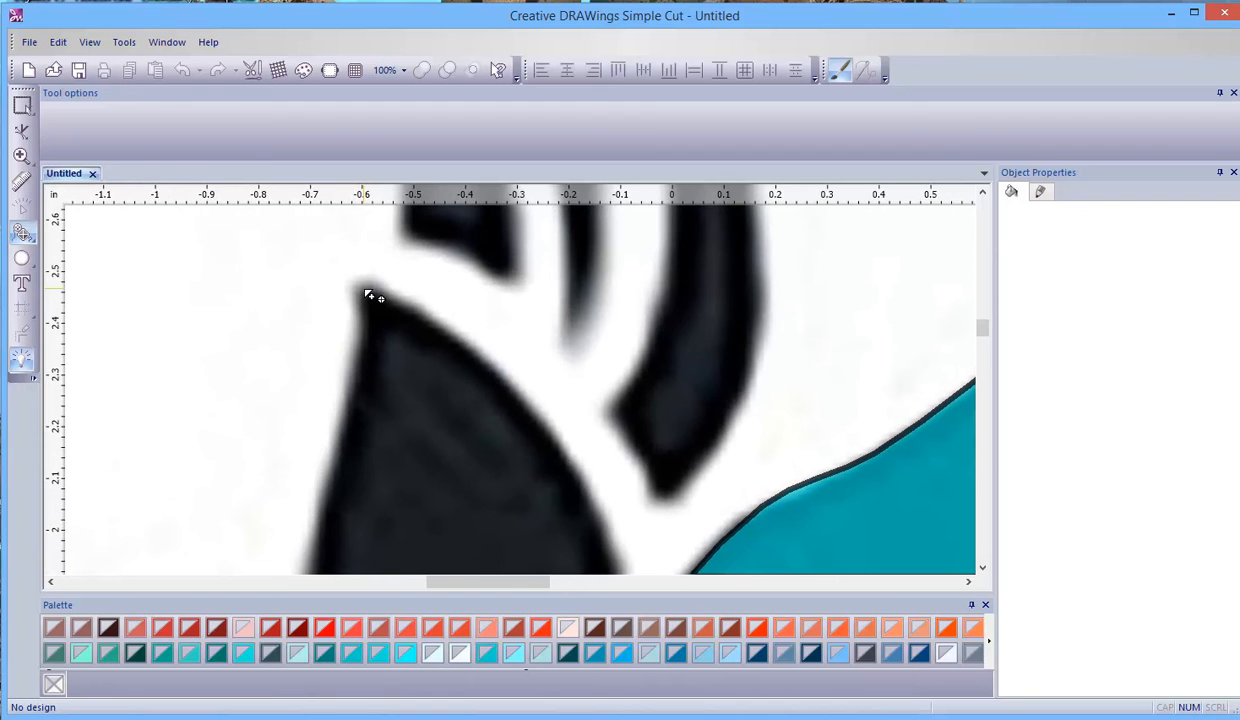
click(365, 291)
click(476, 354)
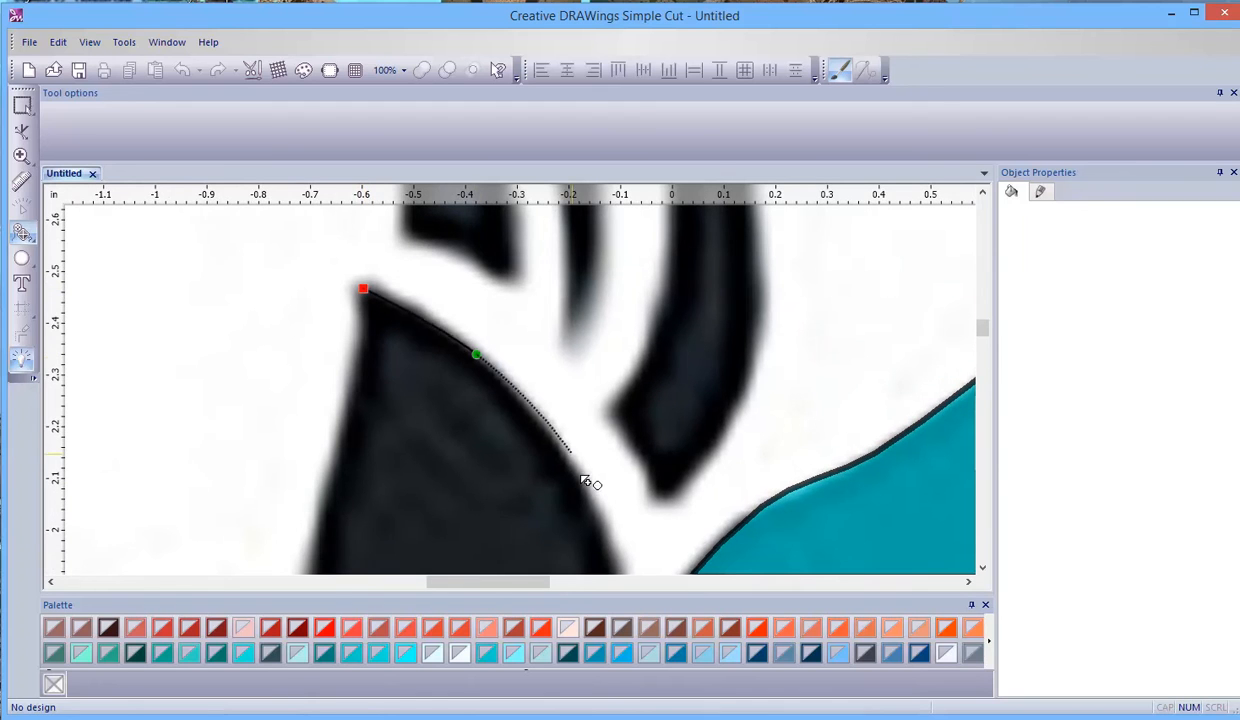
click(581, 482)
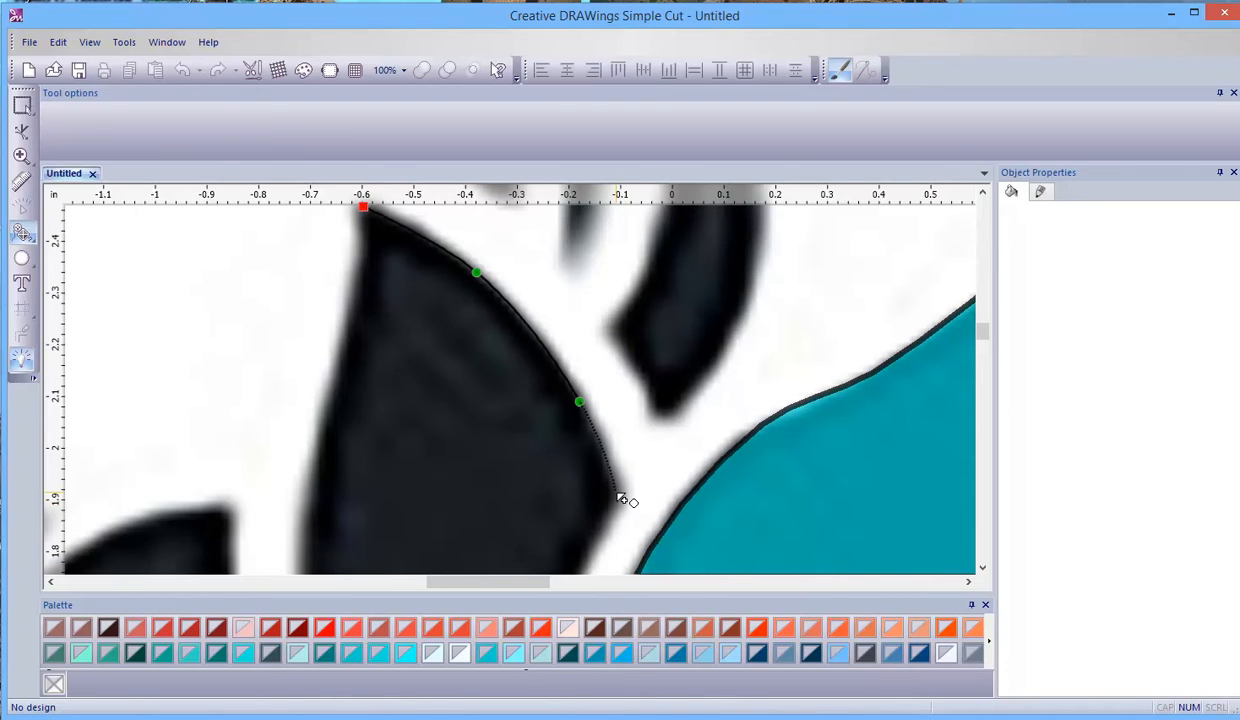
click(617, 494)
scroll(550, 604, down, 2)
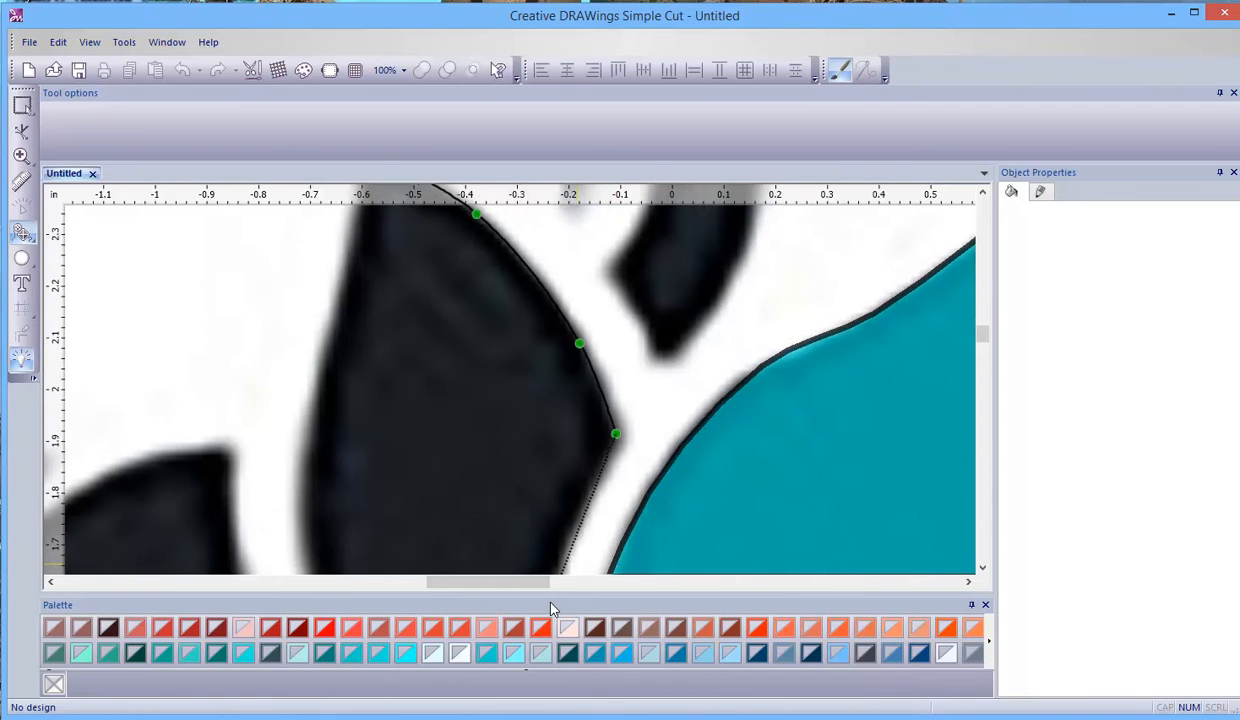
scroll(540, 531, down, 2)
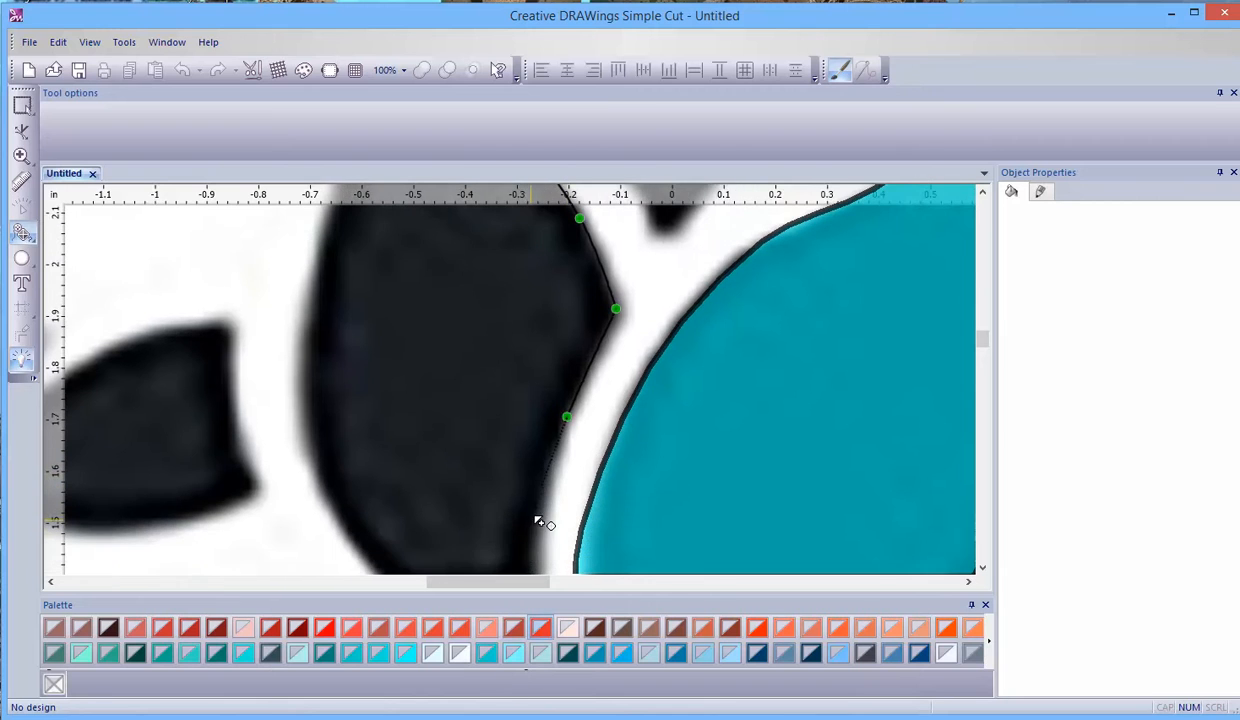
scroll(540, 531, down, 1)
scroll(540, 545, down, 2)
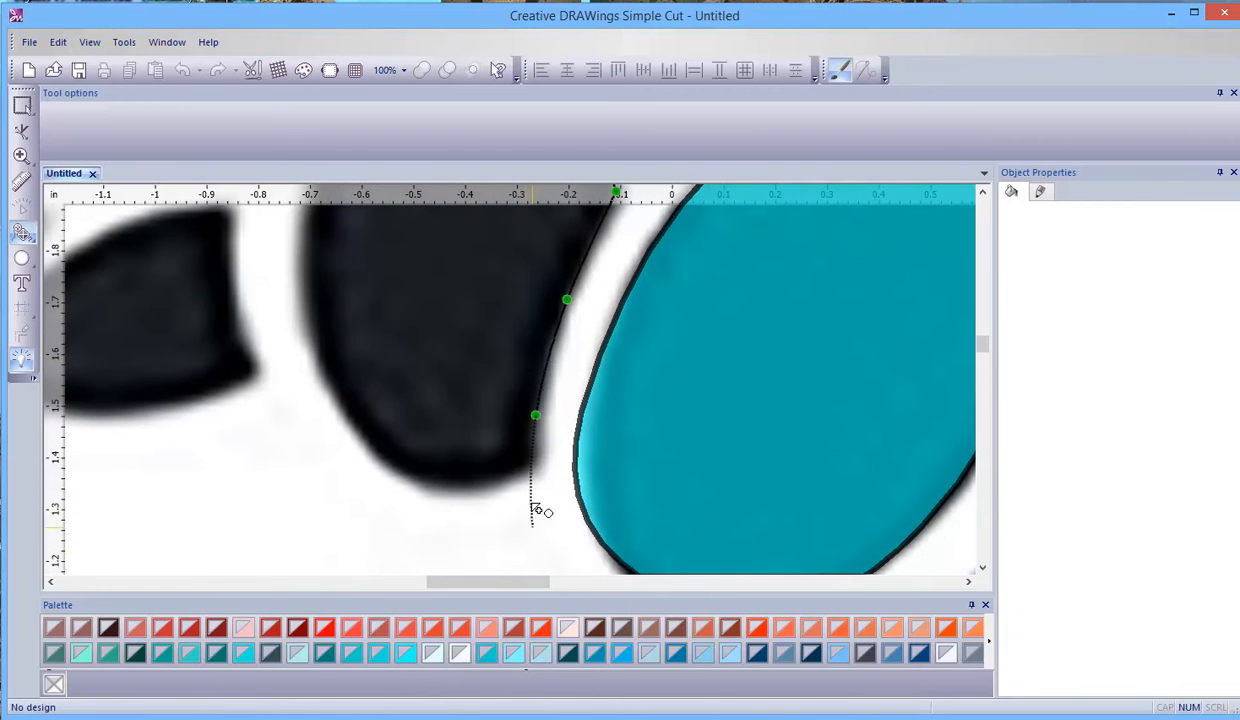
- Continue the left petal's outline around its base and up its left edge, closing the shape at the tip
click(532, 461)
click(489, 478)
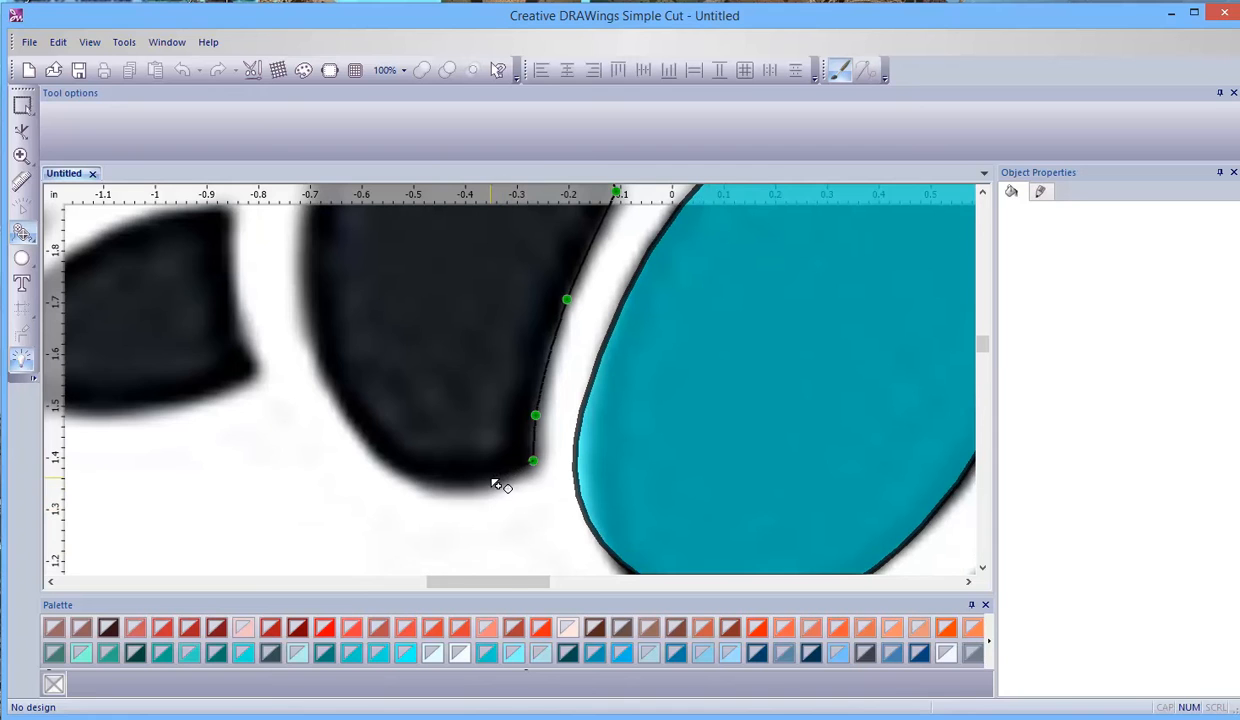
click(396, 468)
click(321, 357)
scroll(320, 340, up, 2)
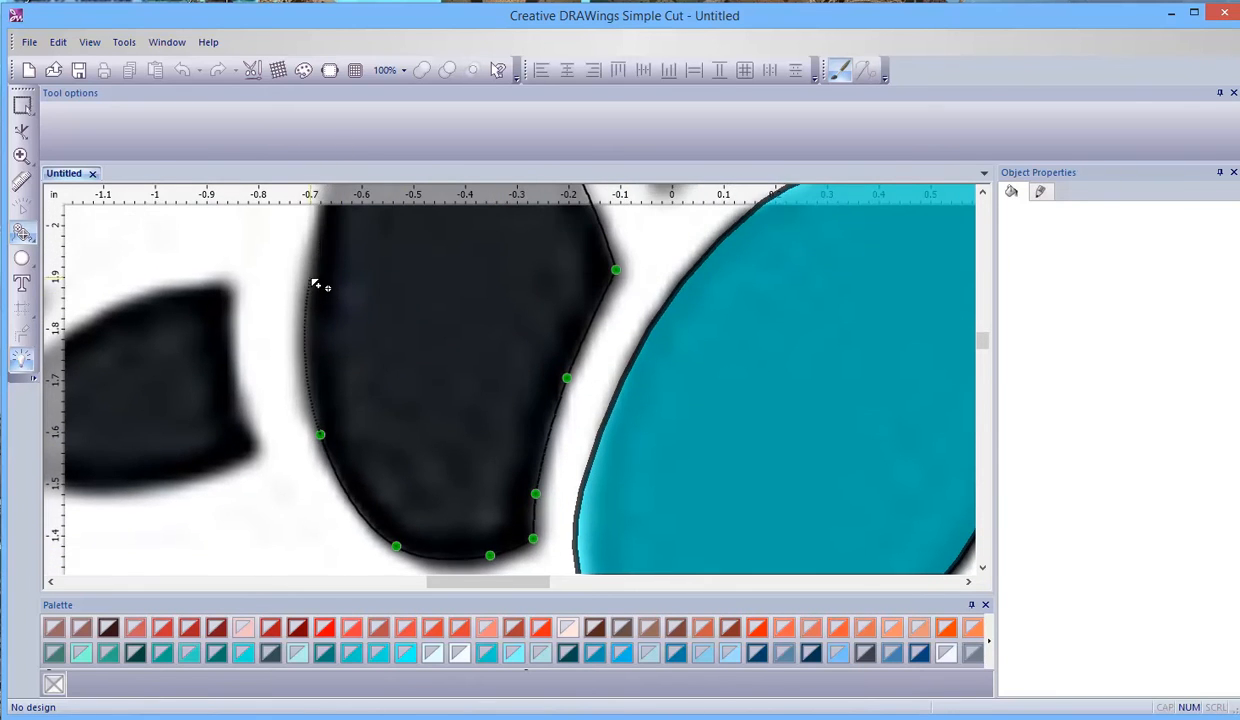
click(311, 278)
scroll(312, 285, up, 3)
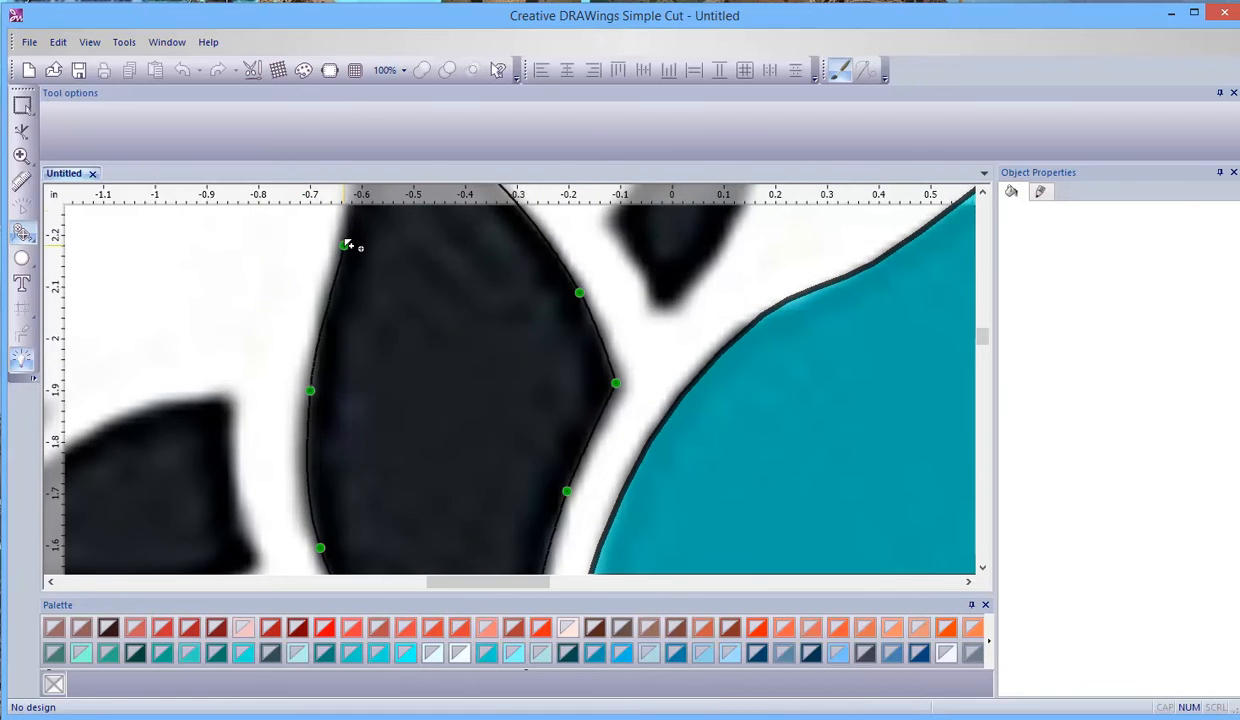
click(346, 248)
scroll(348, 250, up, 3)
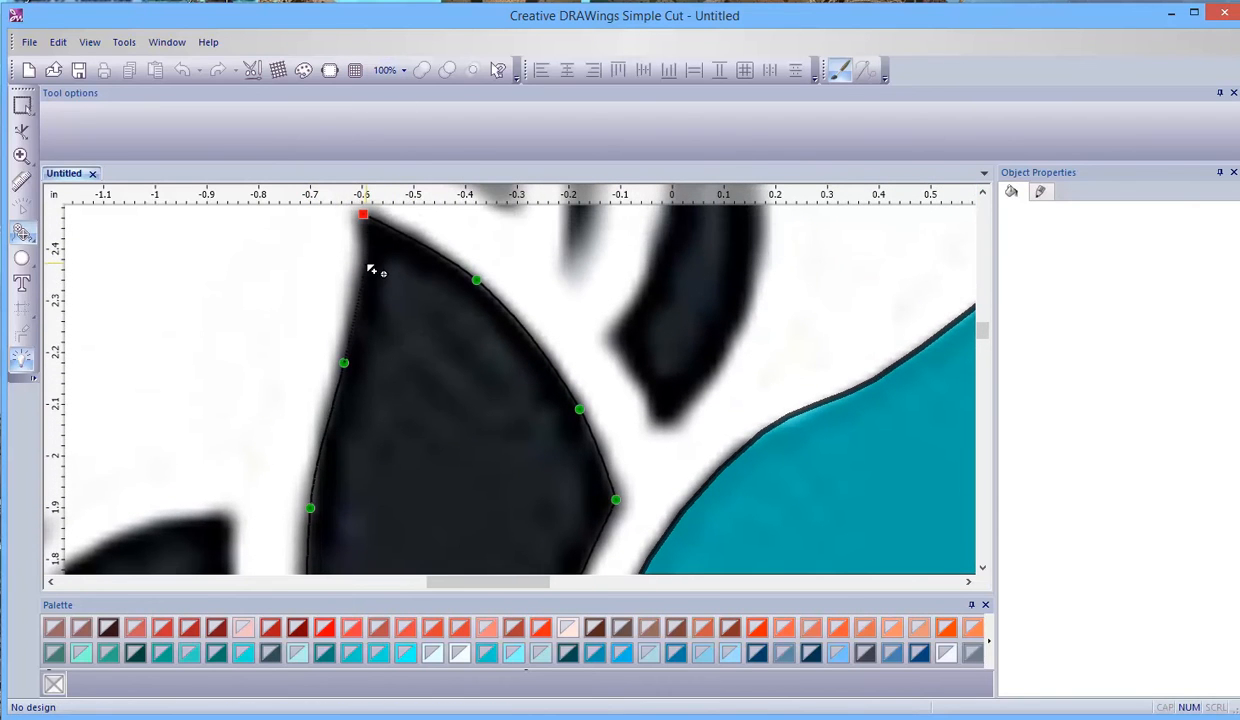
click(366, 263)
click(366, 217)
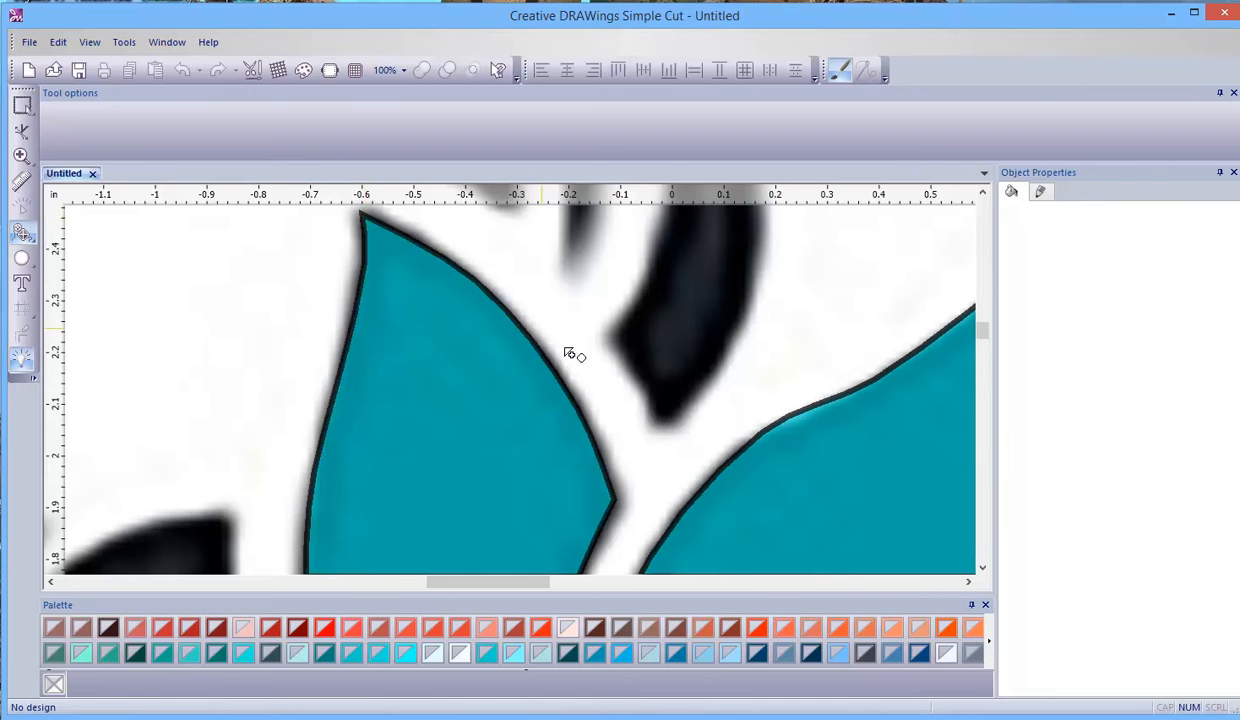
- Start outlining the black petal to the right of the central teal one, from its upper-left corner along the top edge to the tip
scroll(542, 327, down, 6)
scroll(792, 515, up, 4)
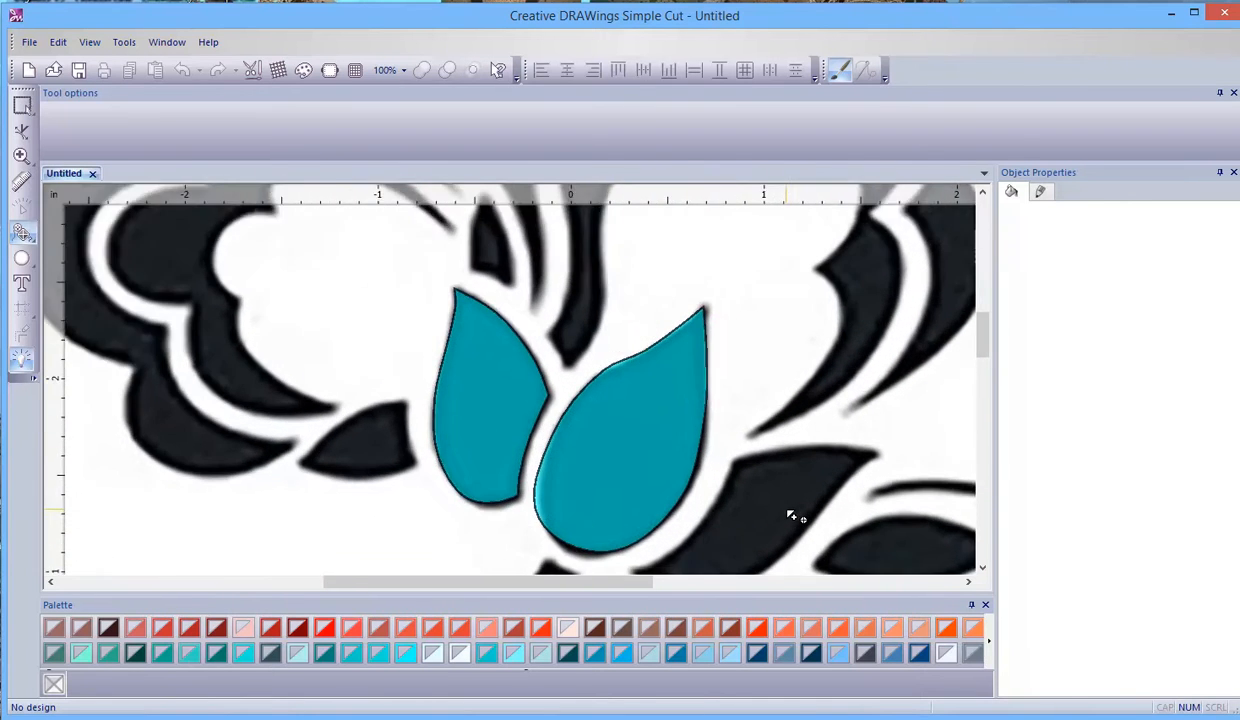
drag(631, 581, 684, 590)
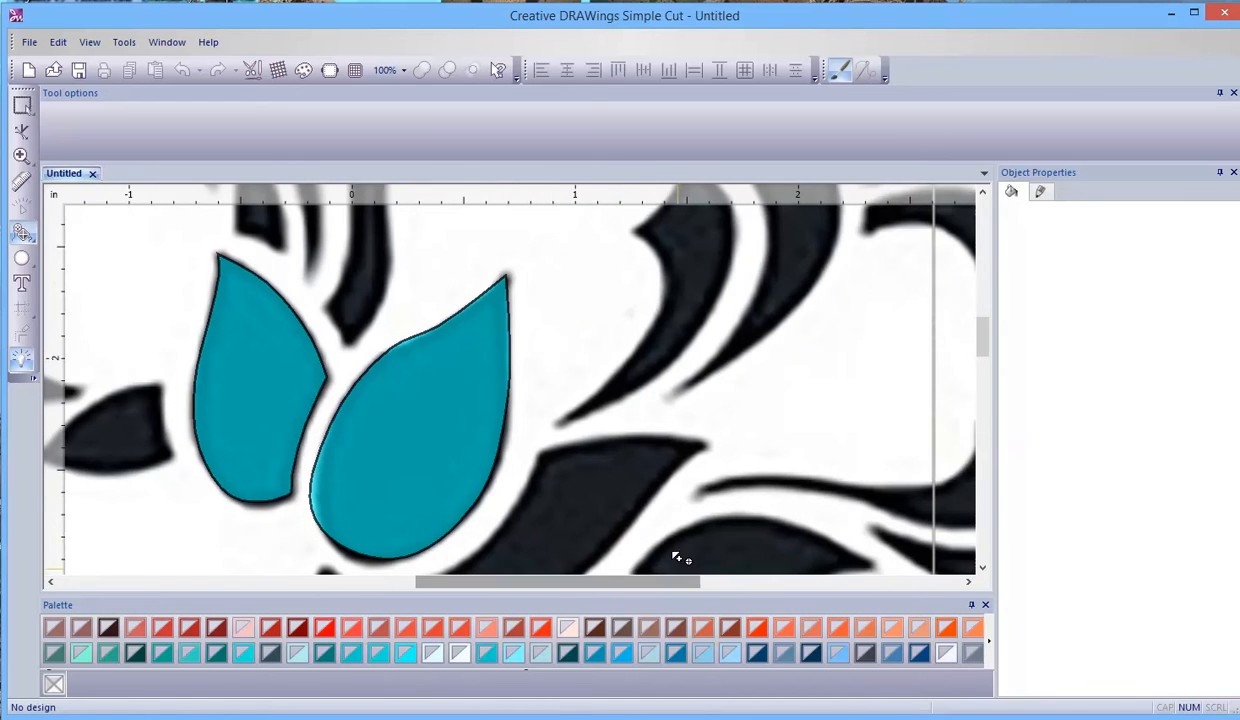
scroll(600, 465, up, 4)
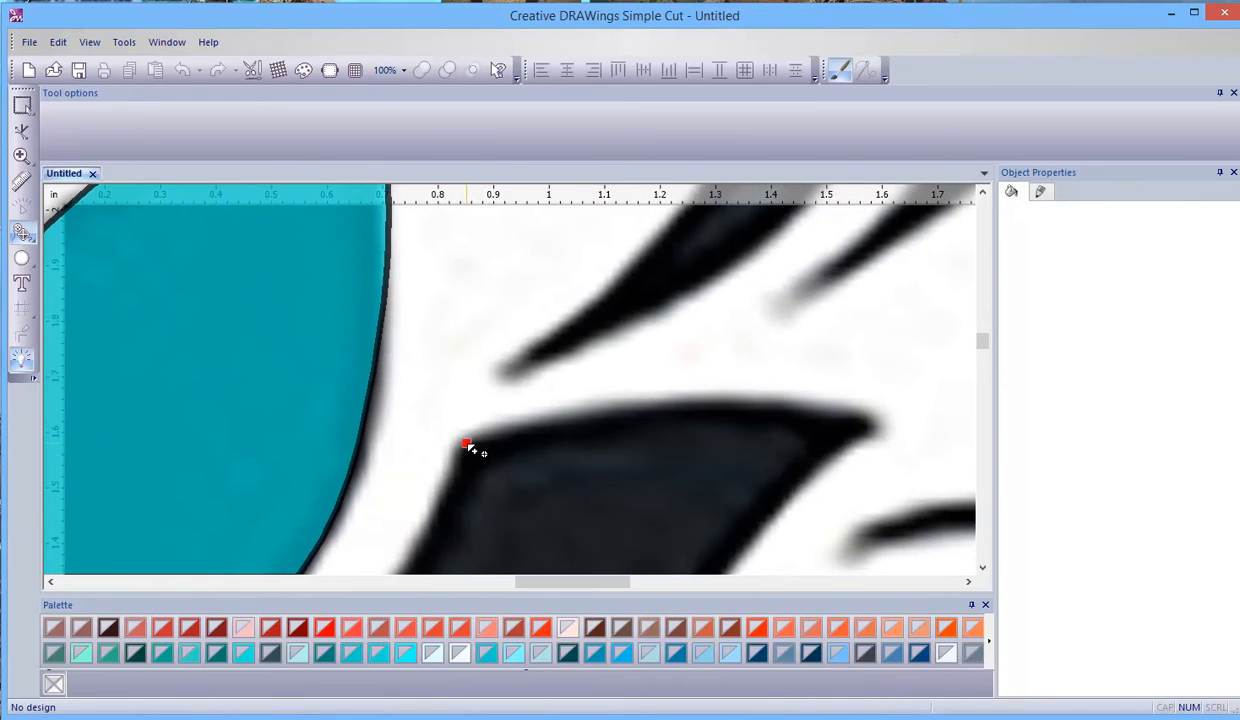
click(581, 414)
click(765, 403)
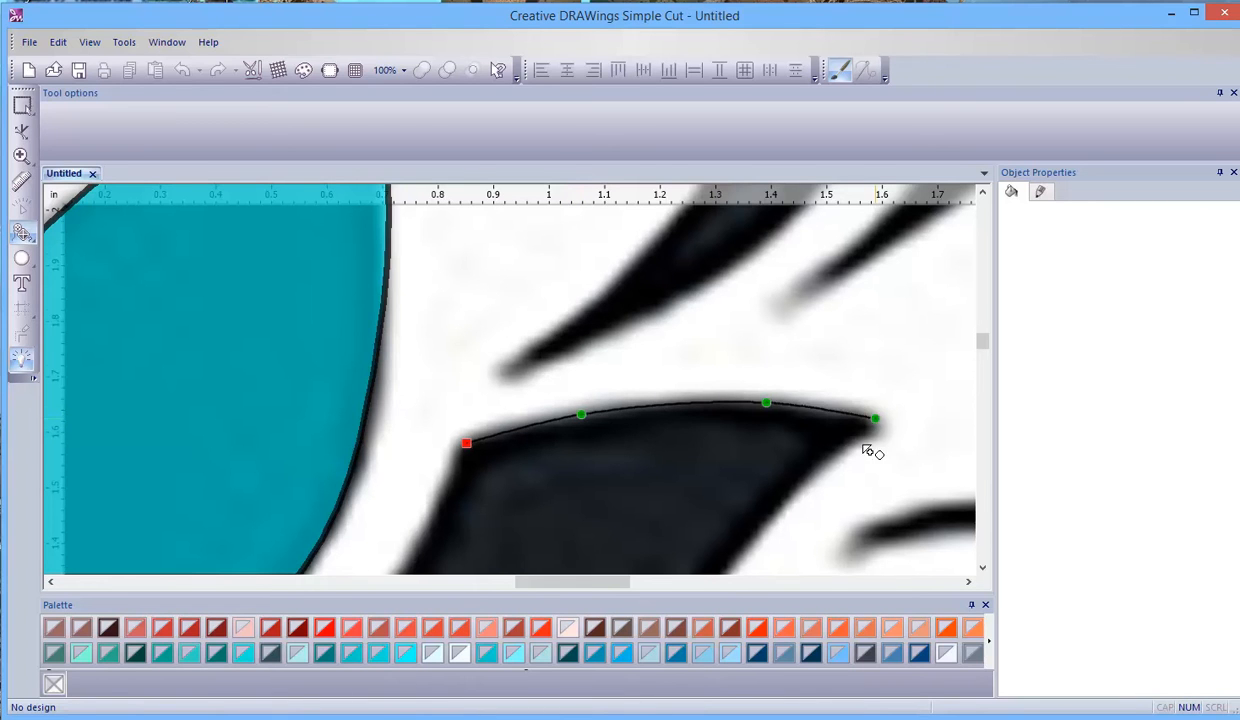
scroll(785, 461, down, 2)
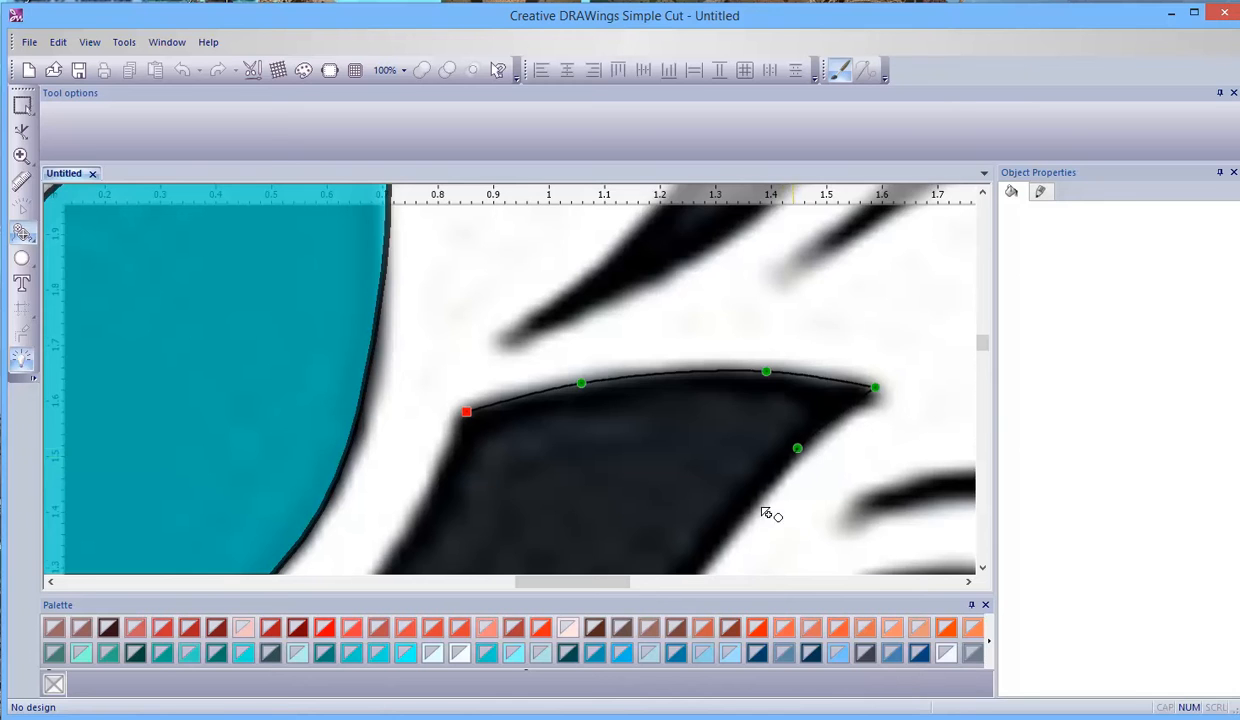
- Continue the right petal's outline down its right edge and along the curved bottom to the pointed lower-left end
scroll(700, 540, down, 2)
click(684, 531)
scroll(684, 531, down, 4)
scroll(590, 557, down, 1)
scroll(561, 531, down, 2)
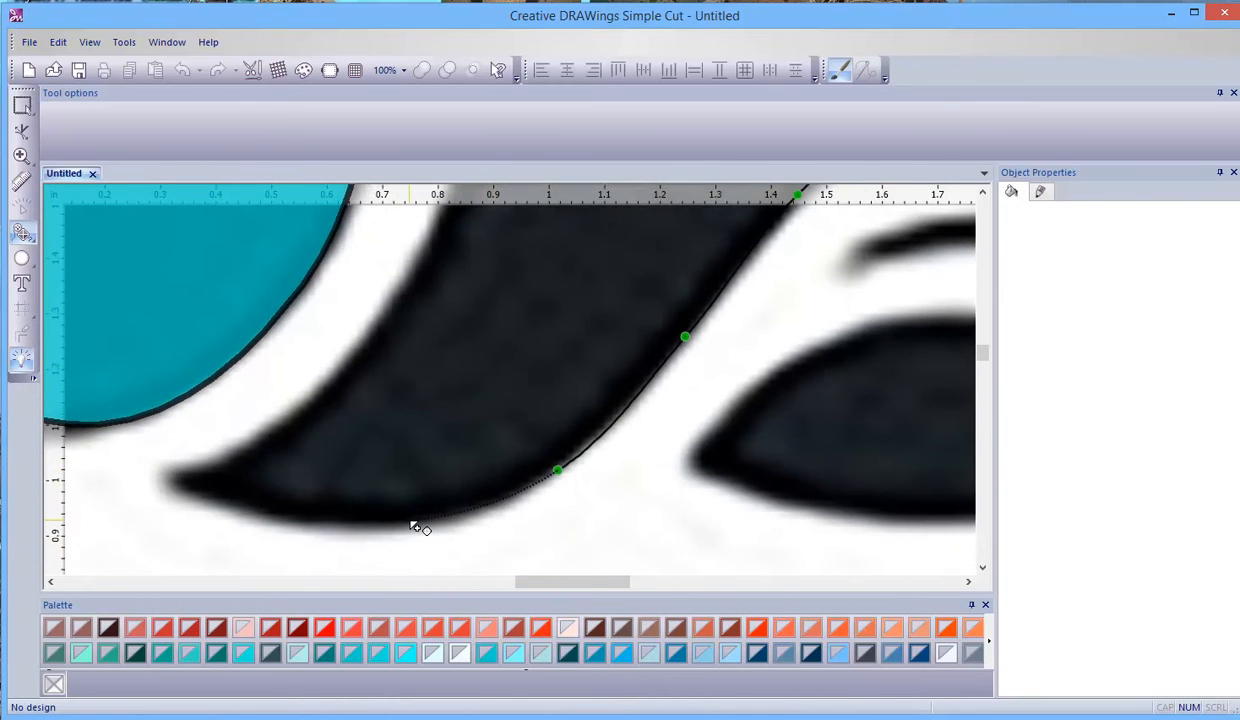
click(267, 513)
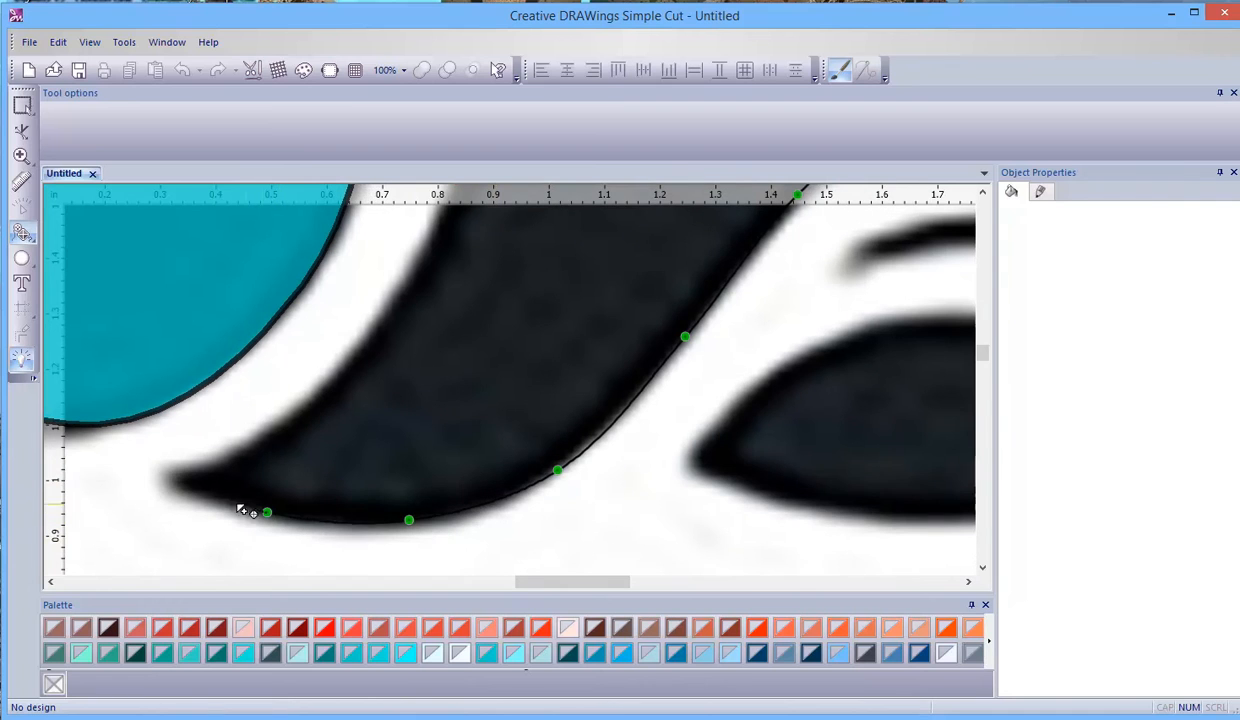
click(168, 479)
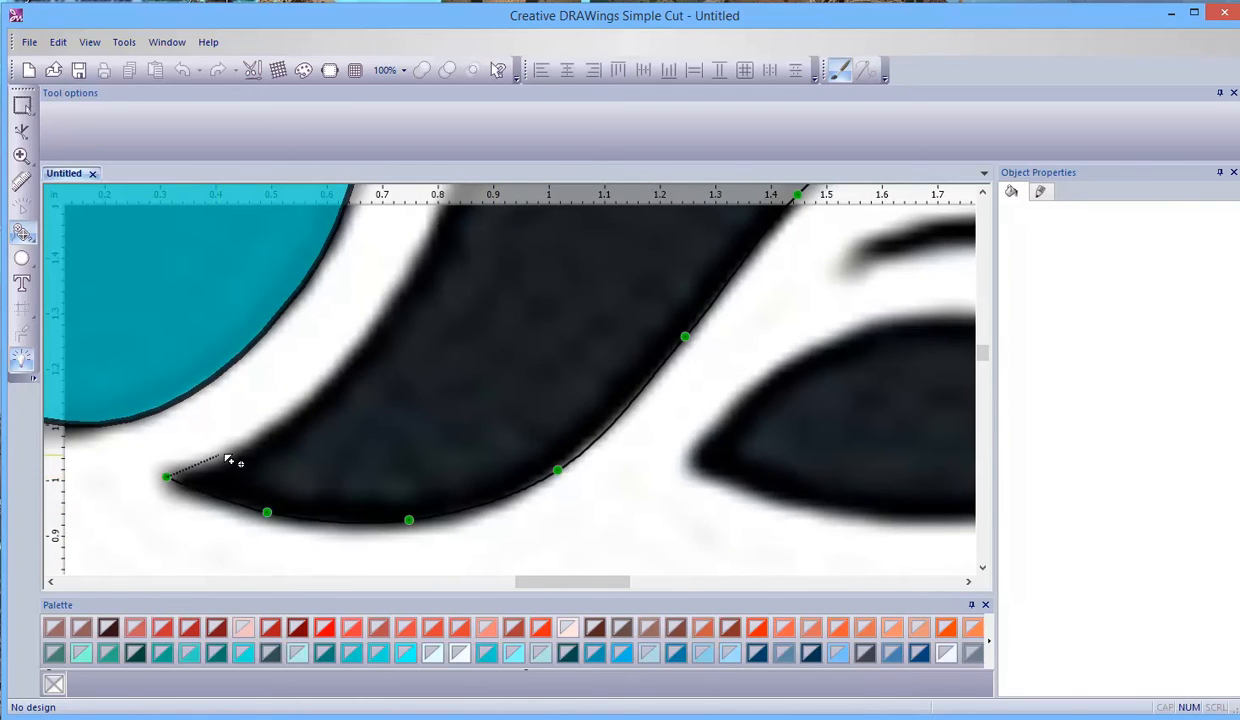
- Trace the right petal's left edge up from the pointed end and close the outline at the starting node
click(240, 455)
click(341, 373)
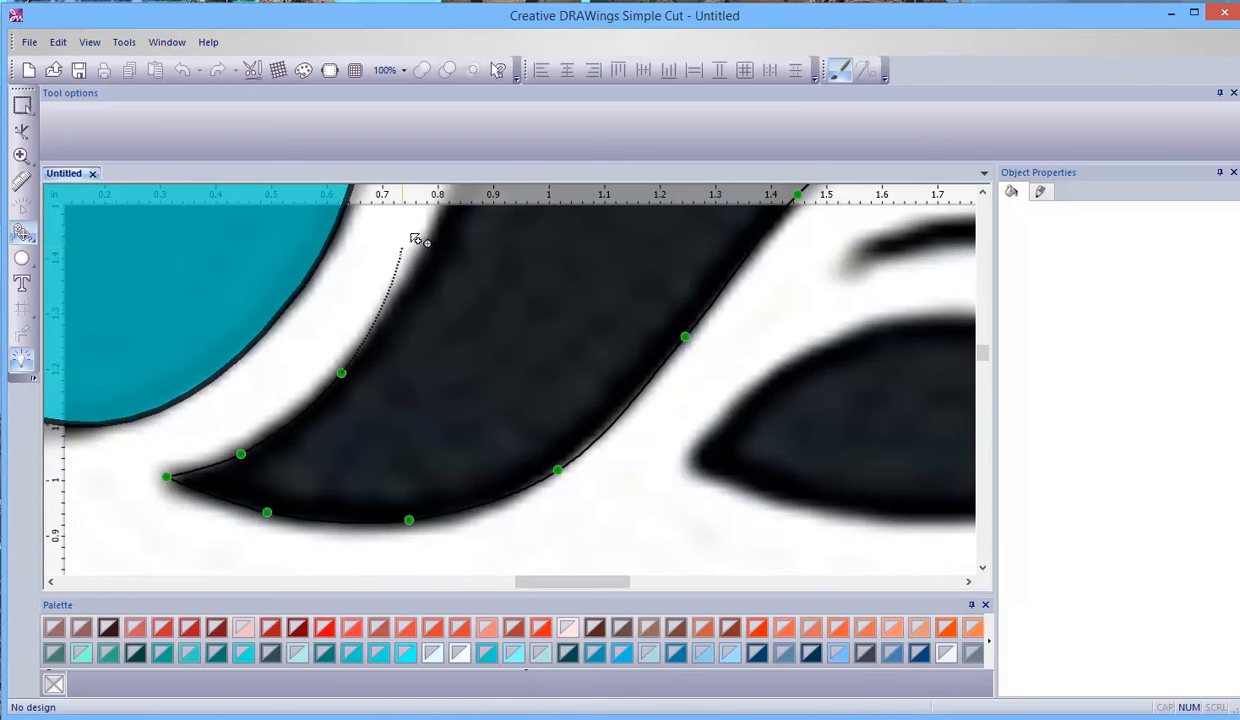
click(443, 270)
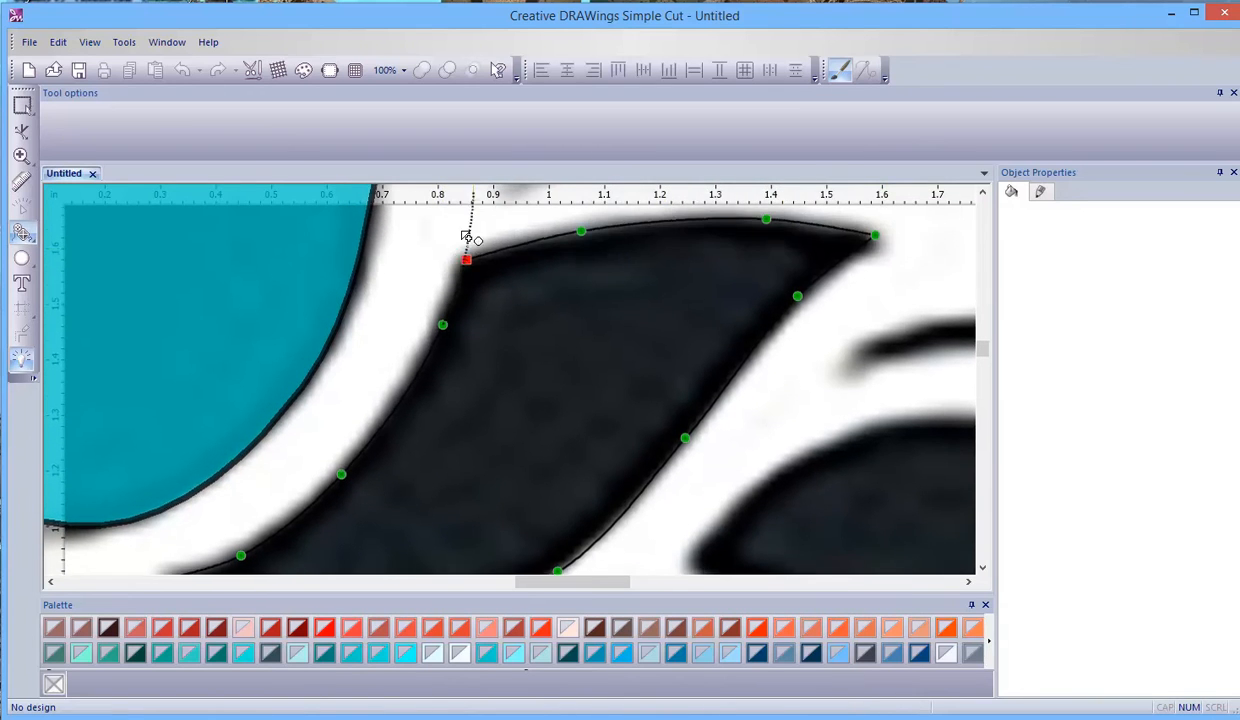
click(466, 266)
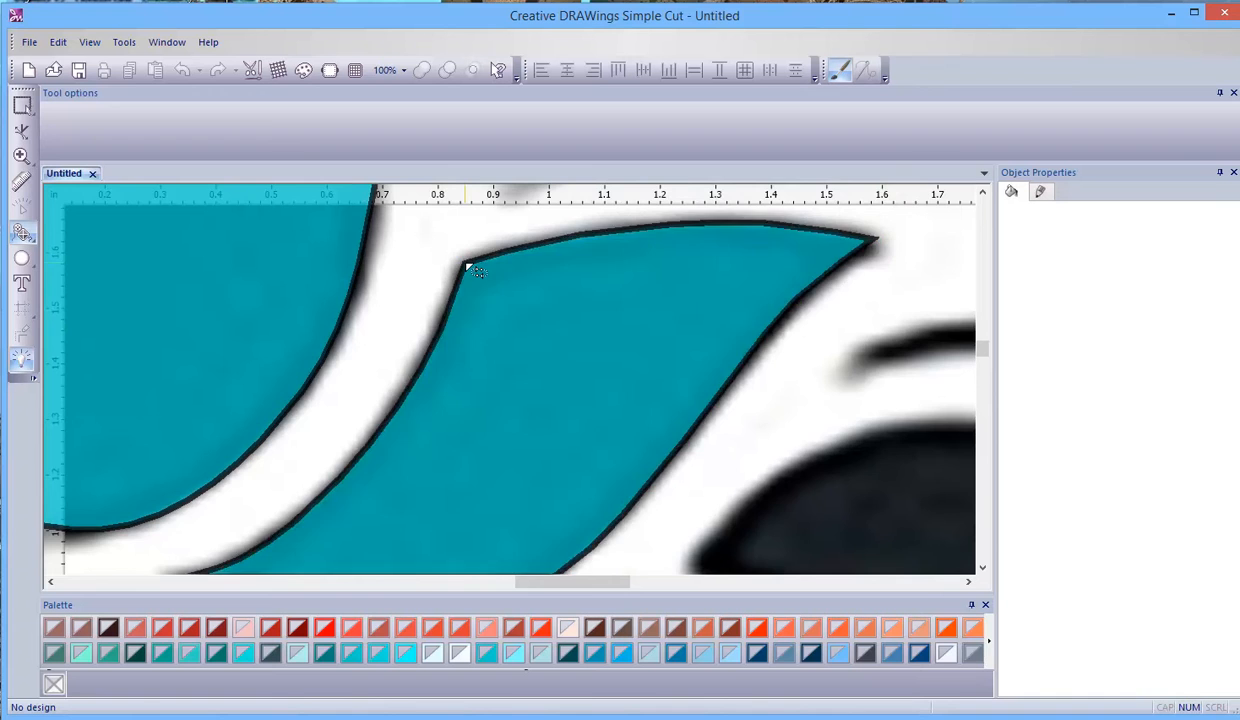
scroll(476, 277, down, 6)
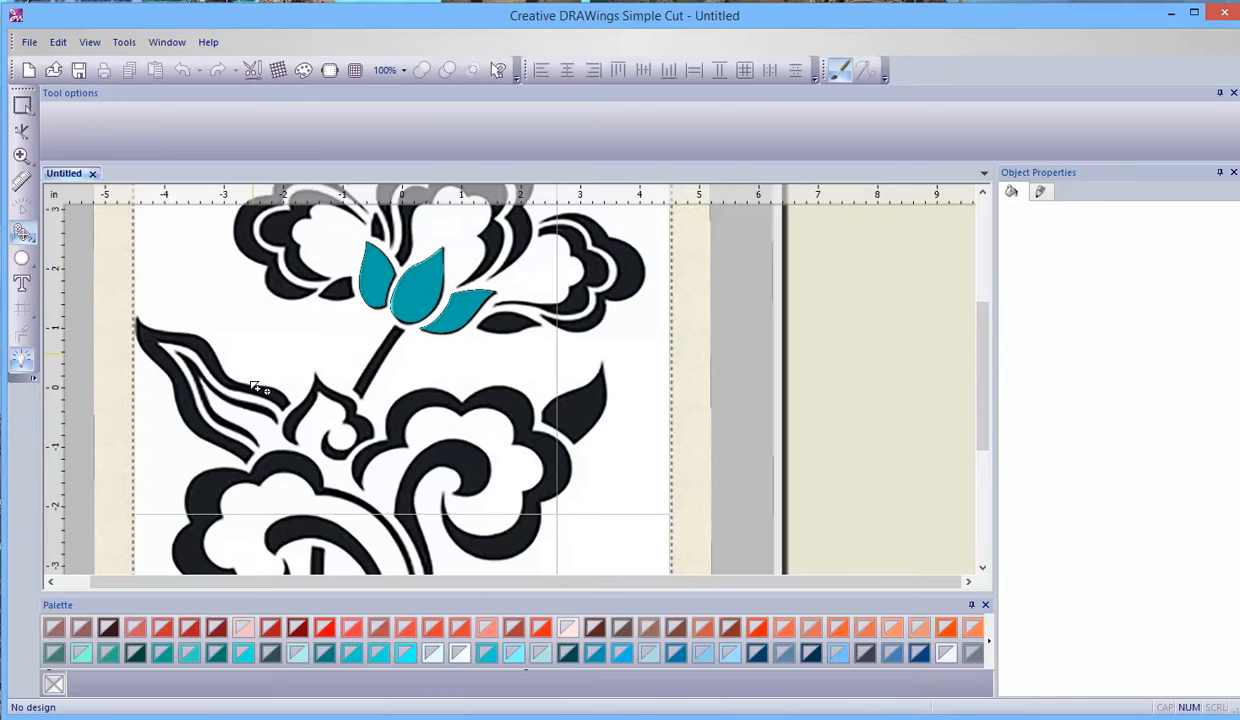
scroll(318, 493, down, 8)
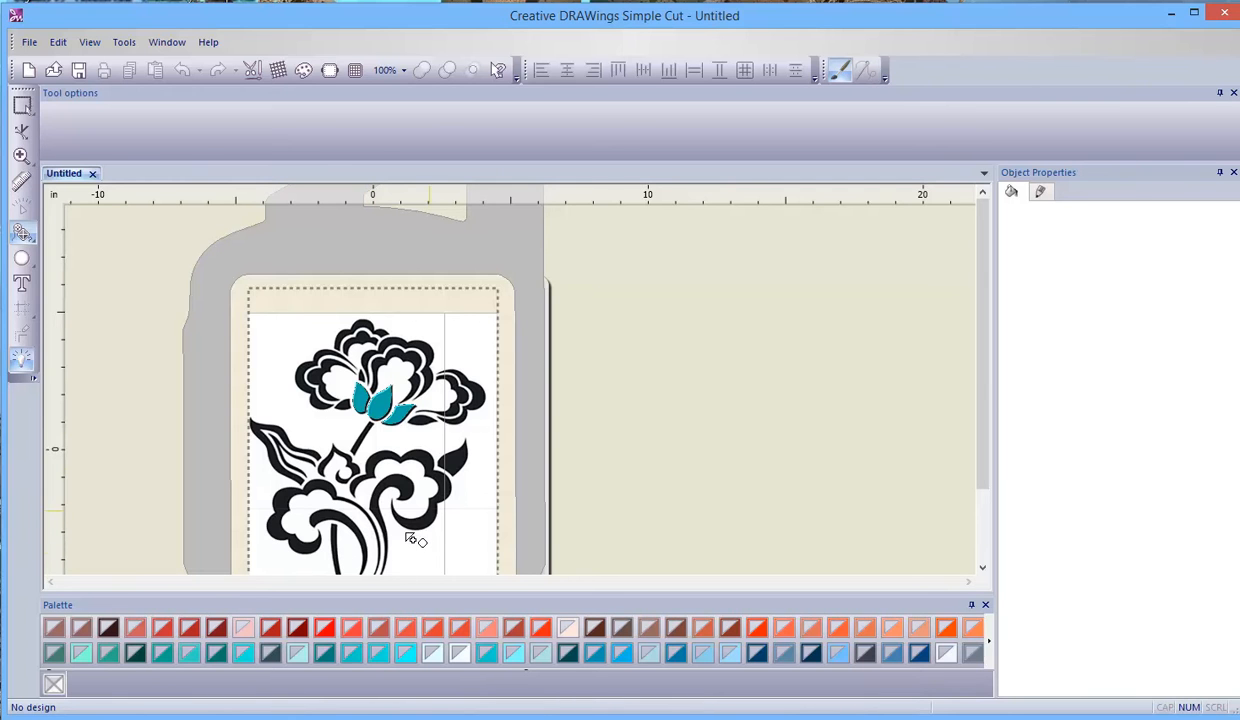
scroll(393, 484, up, 6)
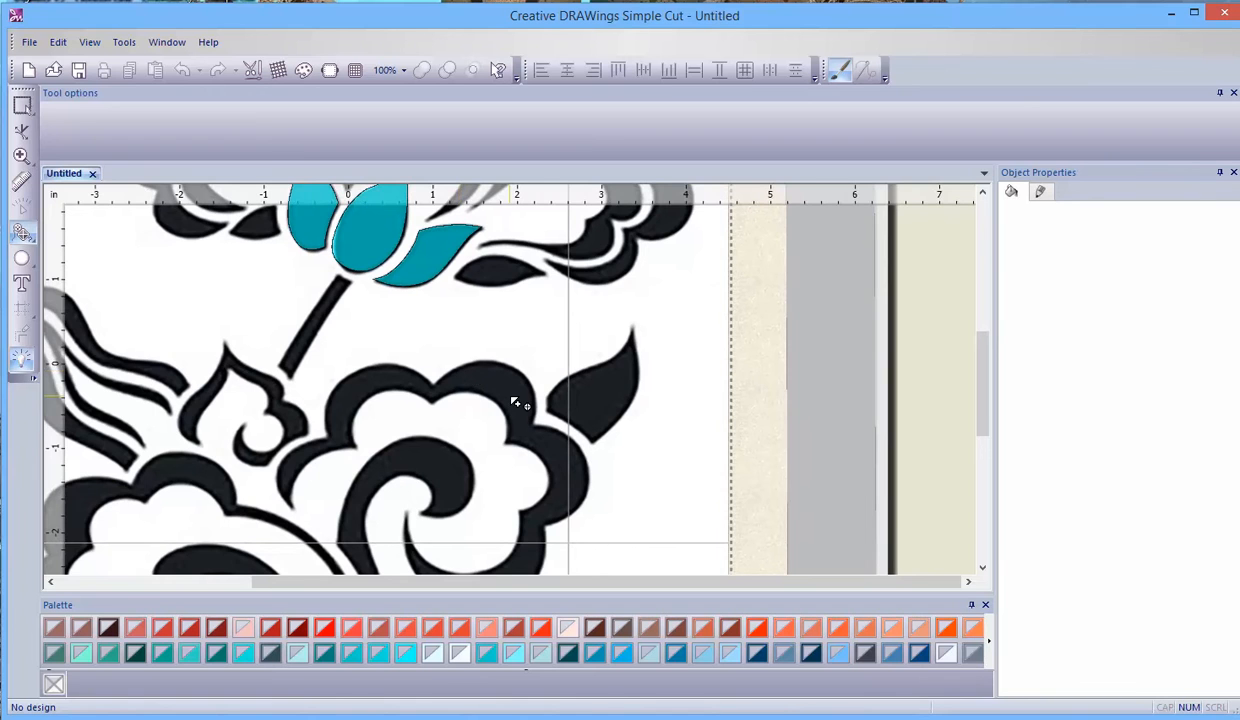
scroll(517, 401, down, 2)
scroll(518, 401, up, 4)
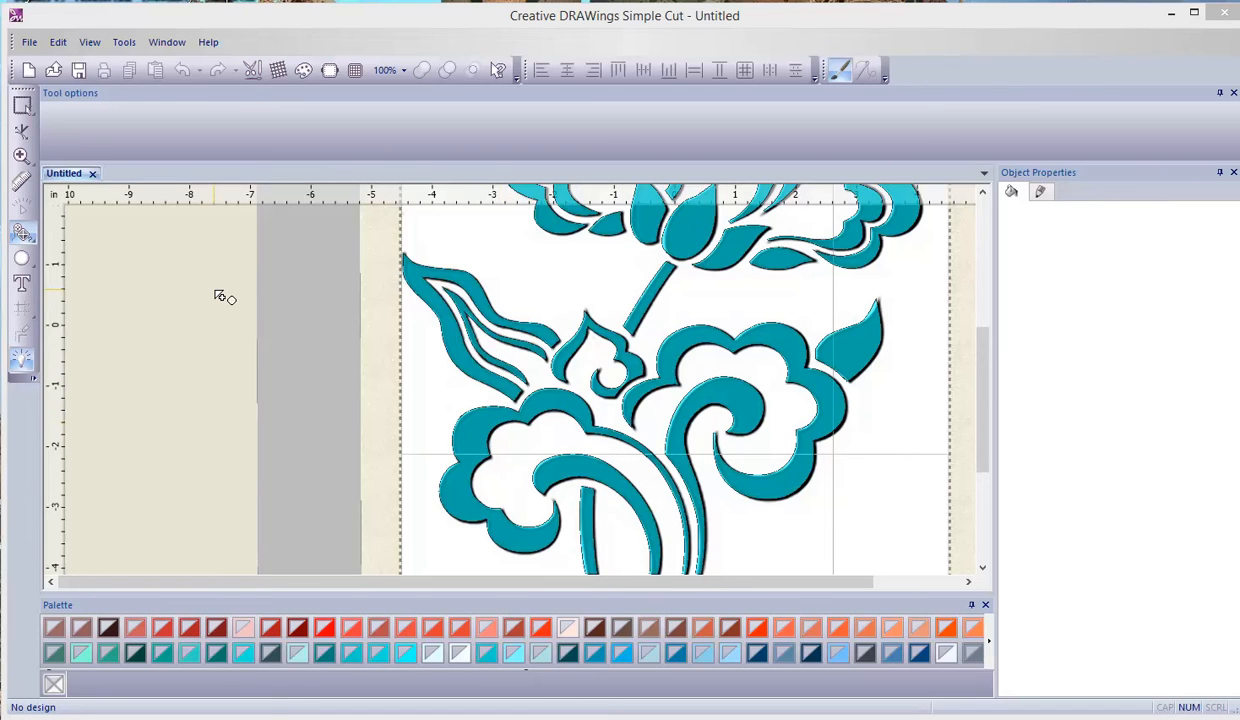
- Edit the shape nodes of the traced artwork and move the left-edge node of the central upper petal outward onto the backdrop's edge
click(21, 135)
click(828, 362)
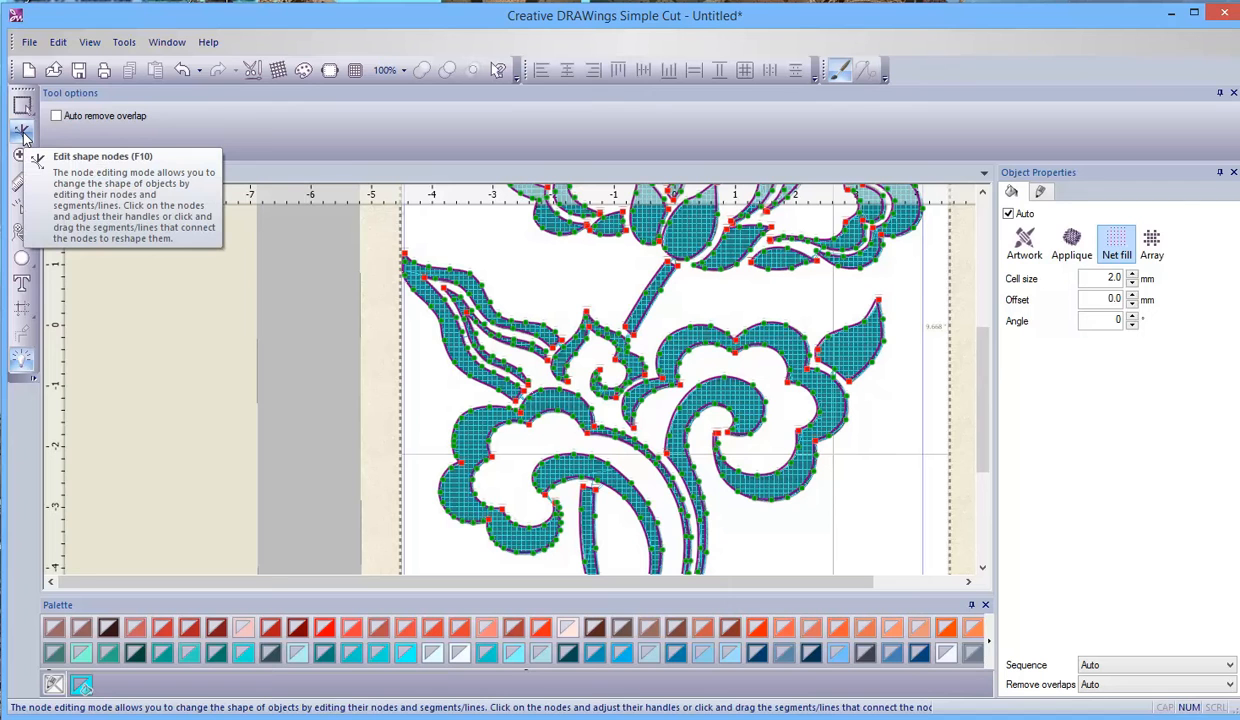
drag(983, 373, 981, 318)
scroll(652, 287, up, 6)
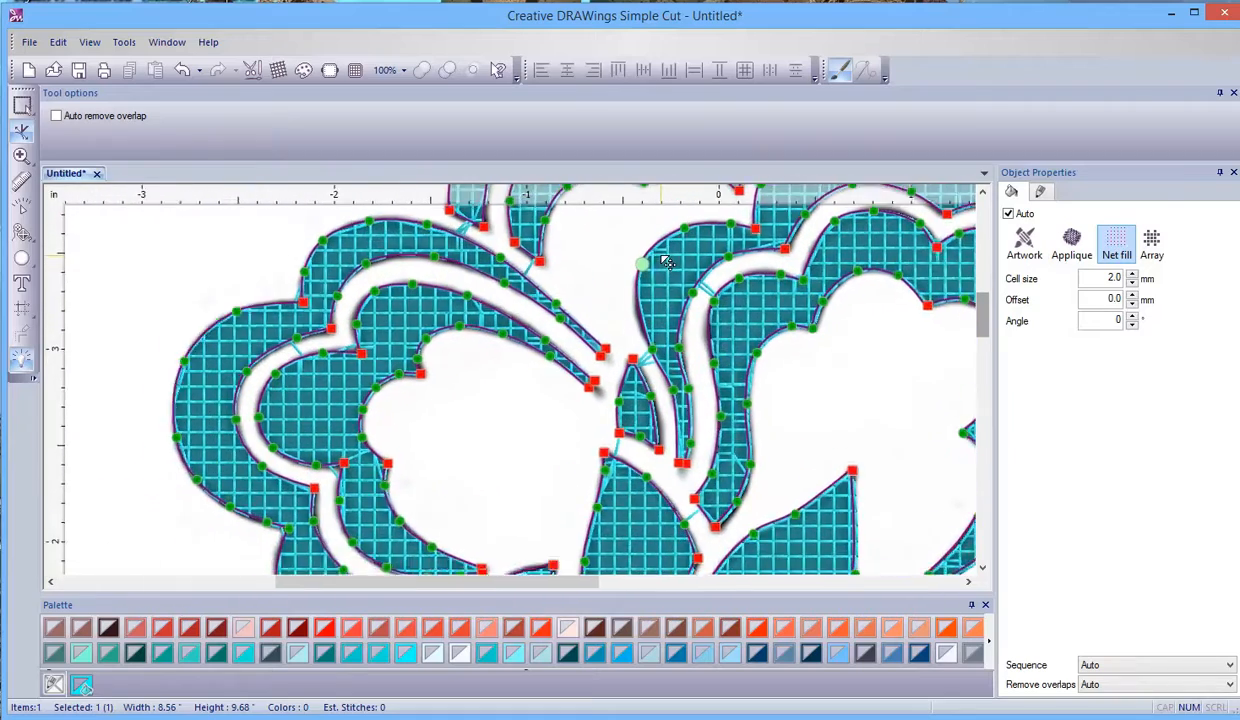
scroll(652, 320, up, 4)
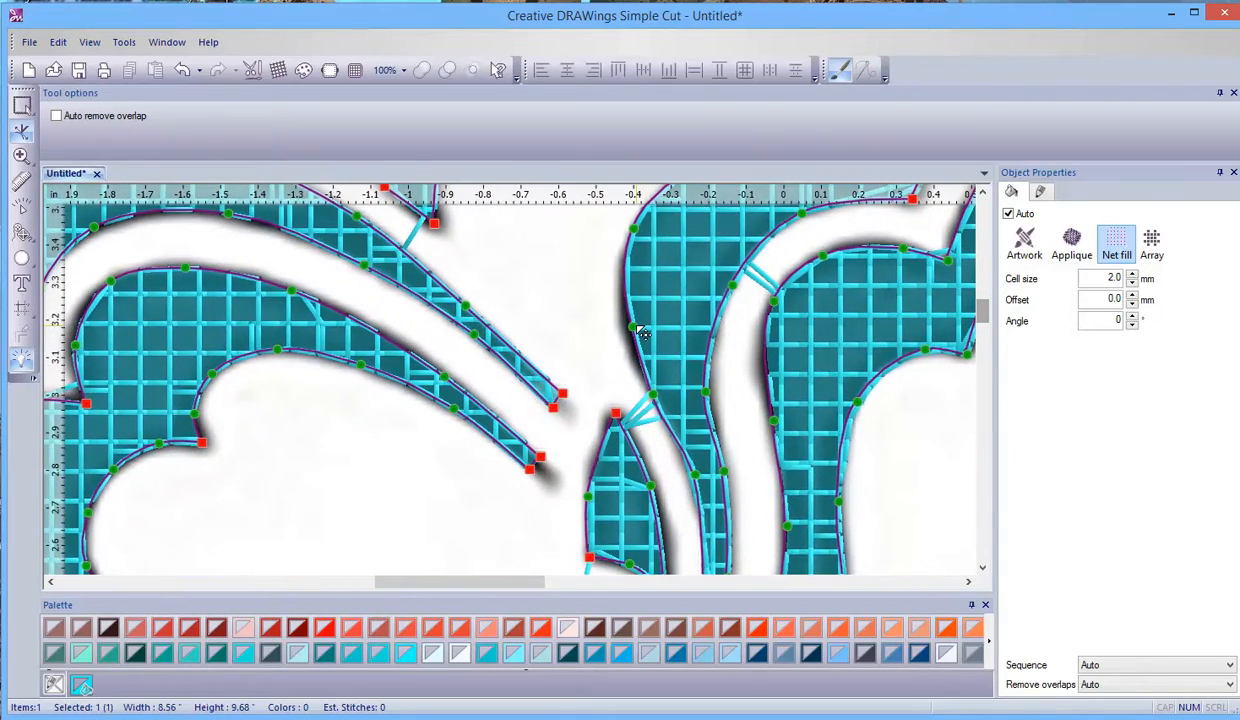
click(633, 331)
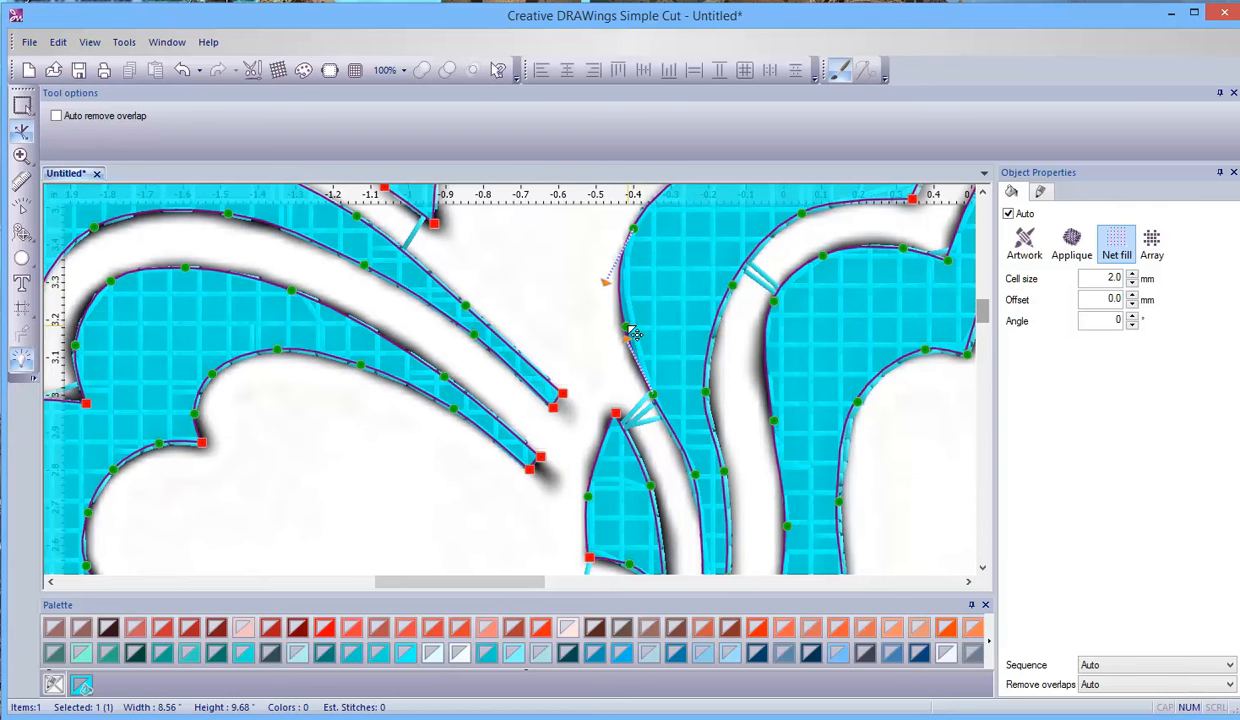
scroll(633, 333, down, 4)
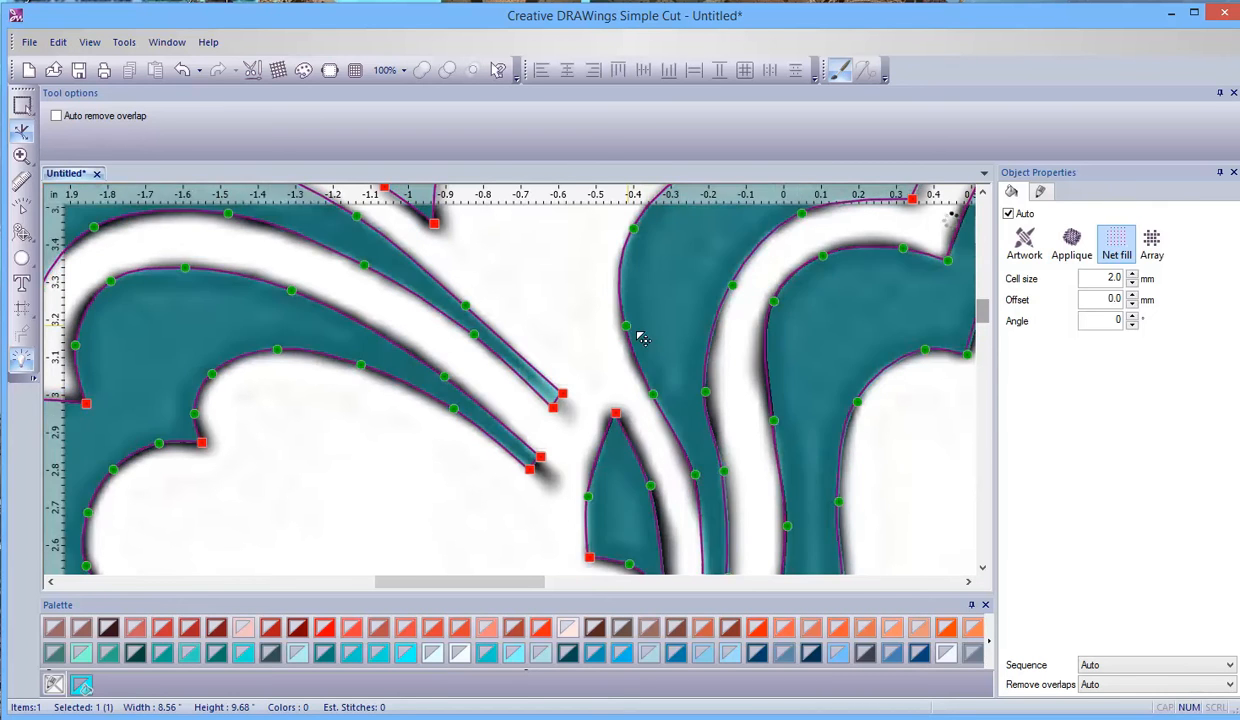
- Reshape the upper-left edge of the top flower's inner petal so its curve follows the backdrop up to the corner node
drag(988, 316, 1010, 465)
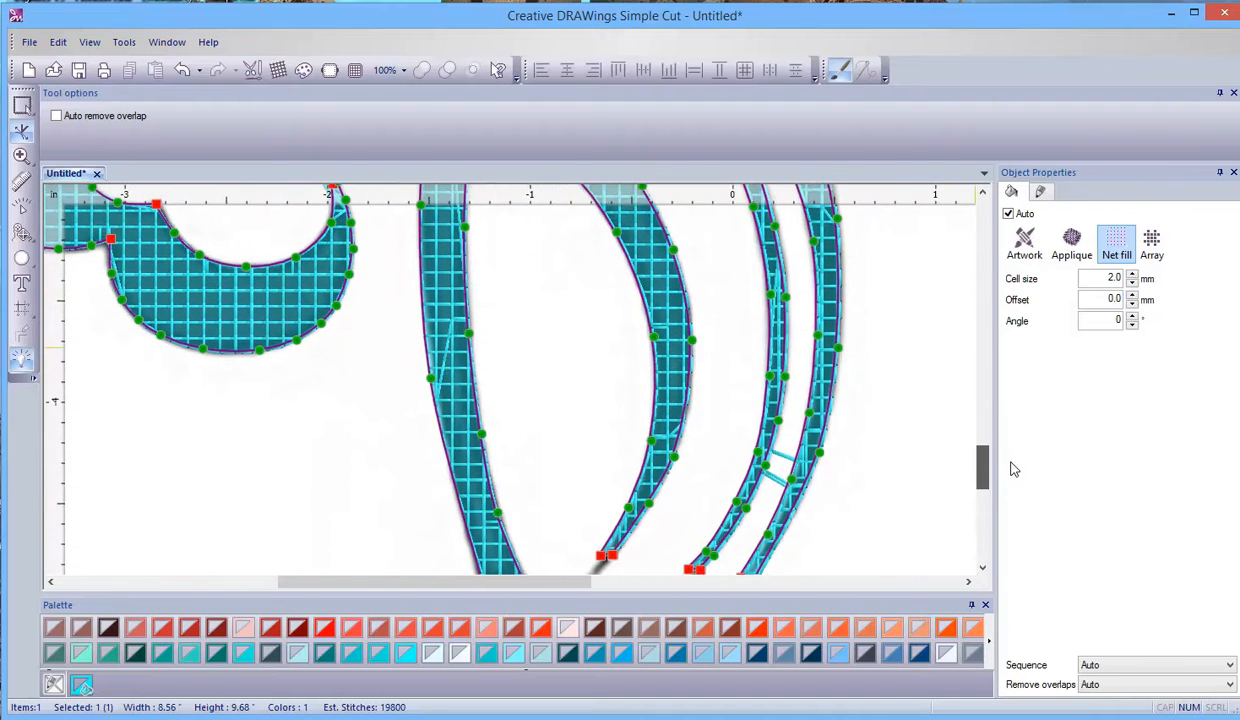
drag(554, 581, 614, 590)
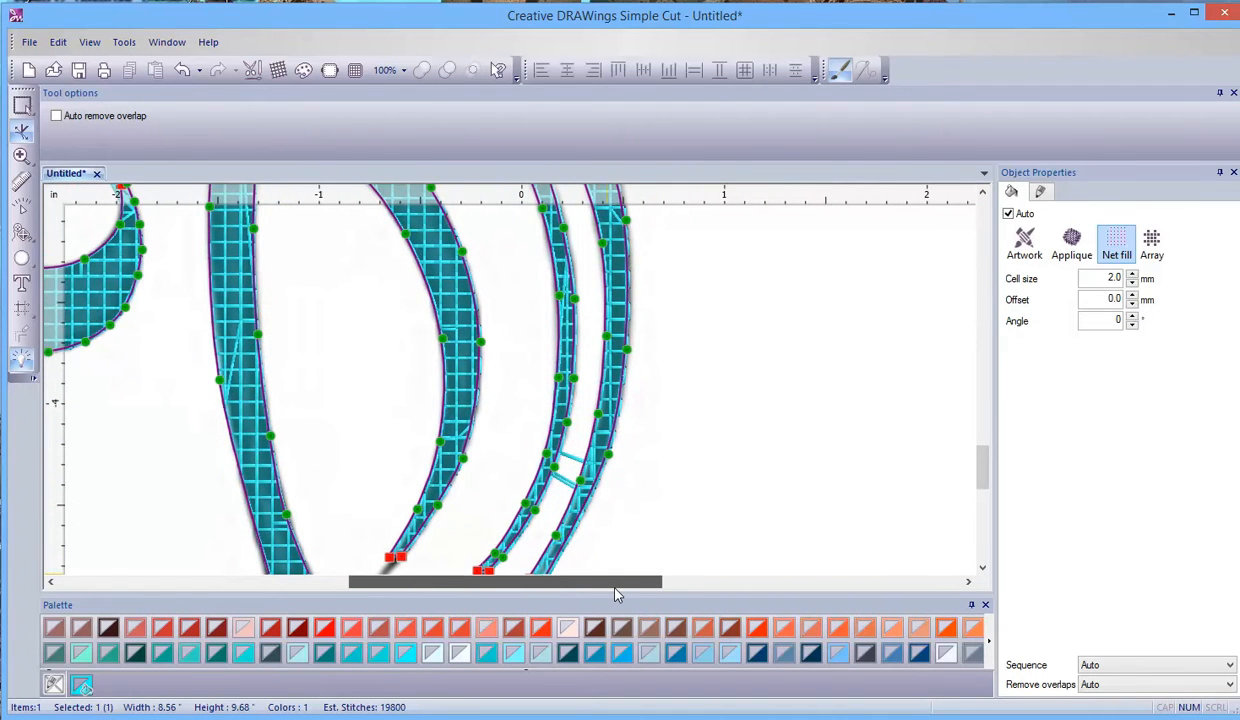
drag(980, 465, 997, 306)
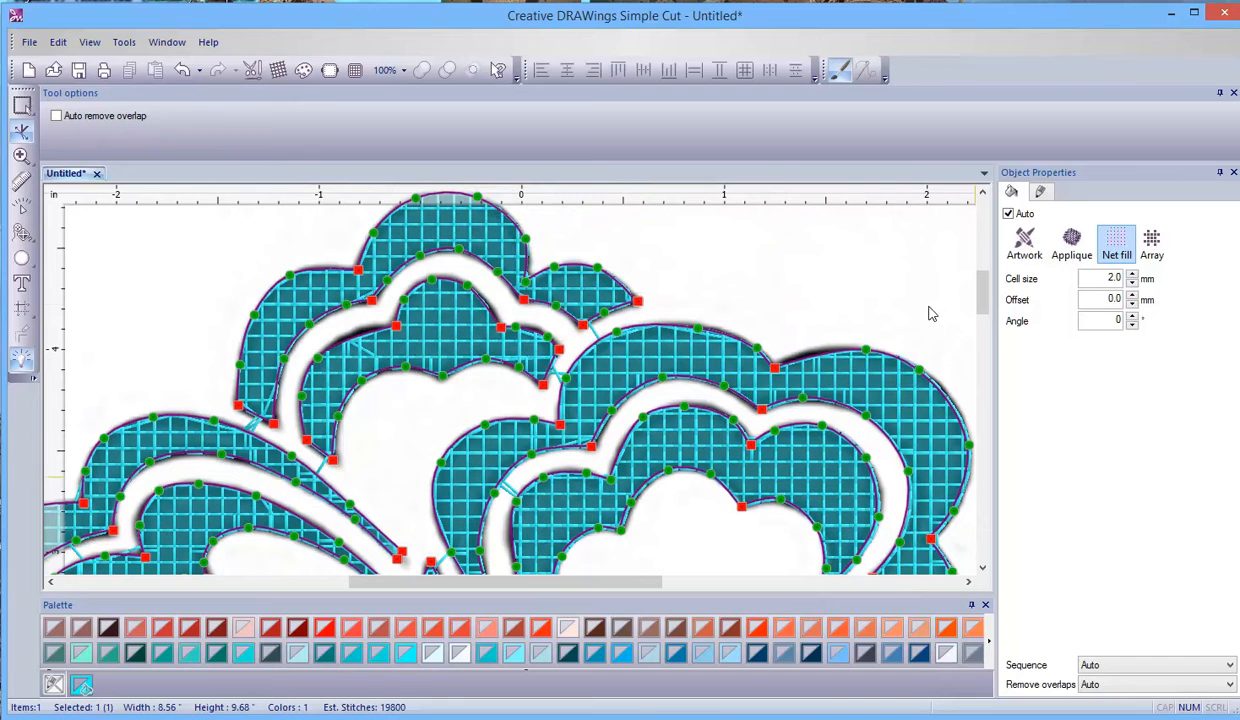
scroll(355, 330, up, 4)
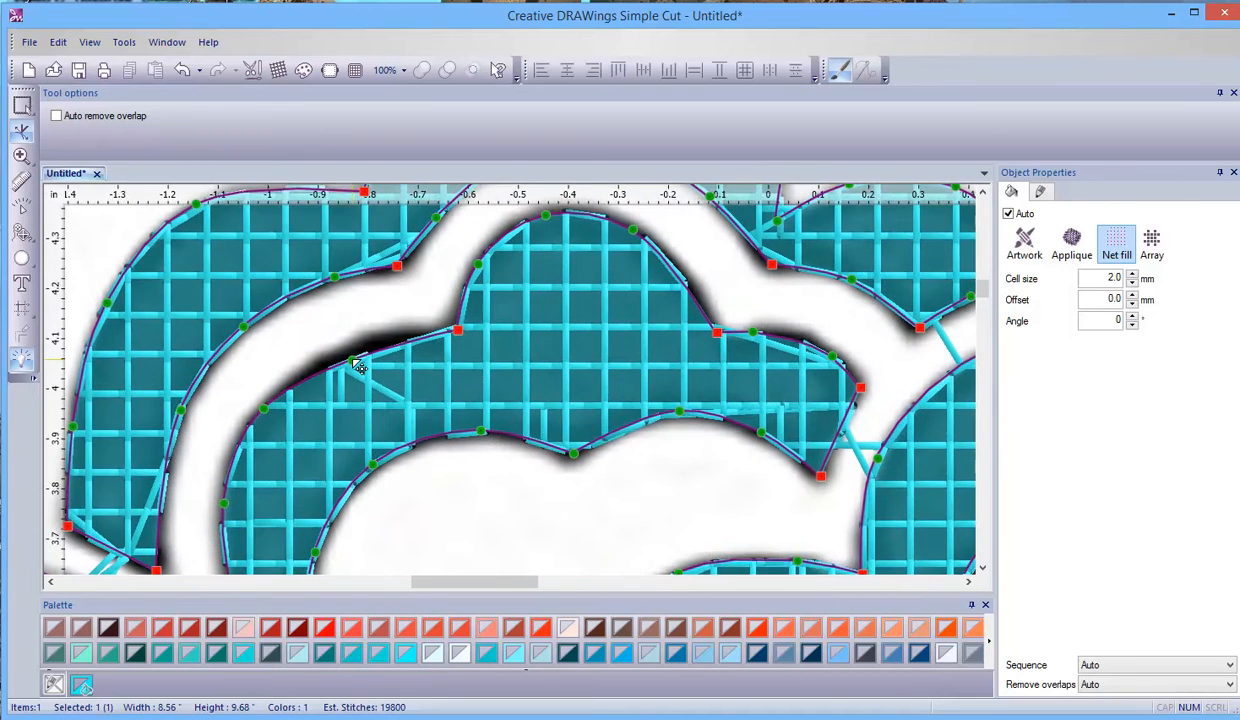
click(358, 360)
drag(363, 368, 361, 347)
click(459, 328)
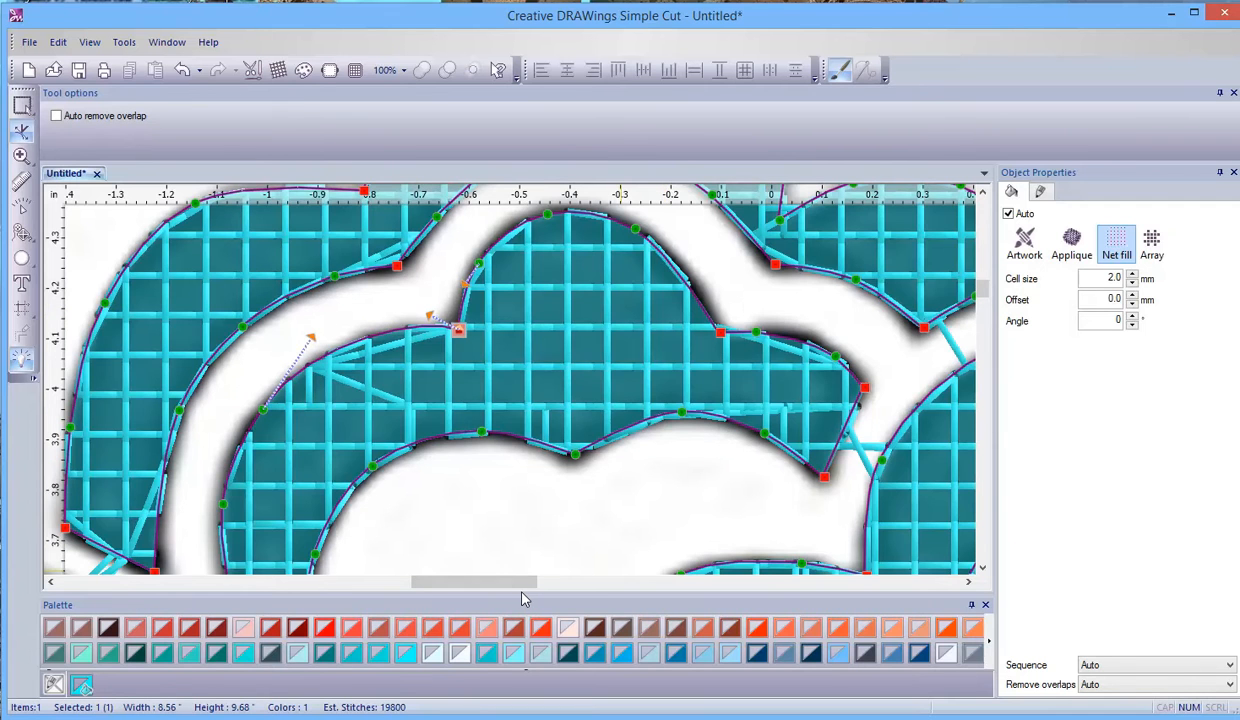
- Reshape the top edge of the large upper-right petal, just right of its notch, to bulge out to the backdrop's edge
drag(526, 581, 573, 581)
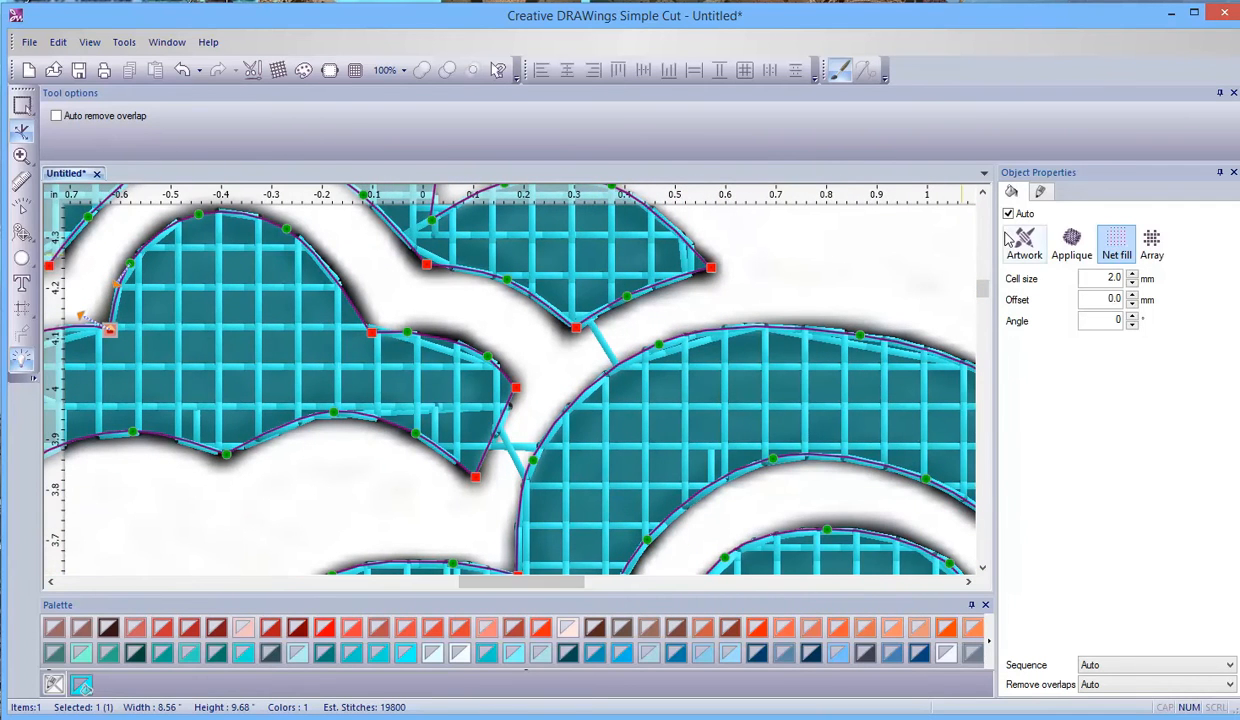
click(983, 195)
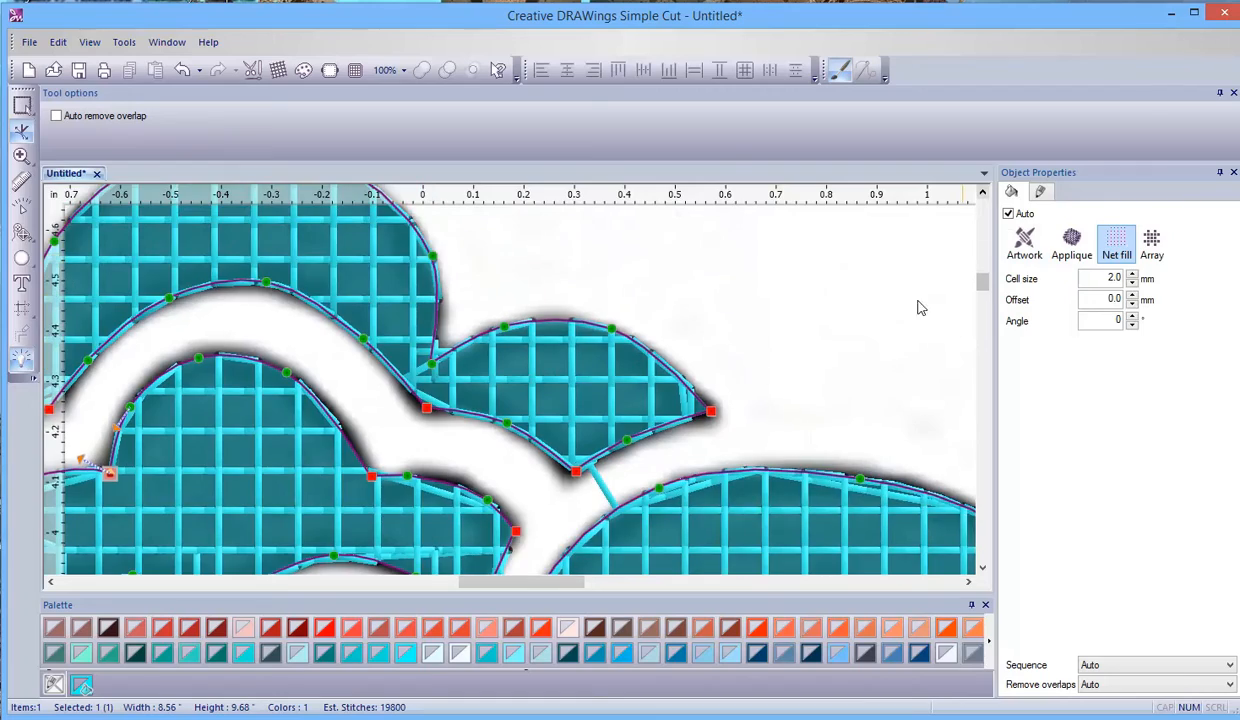
scroll(786, 469, down, 5)
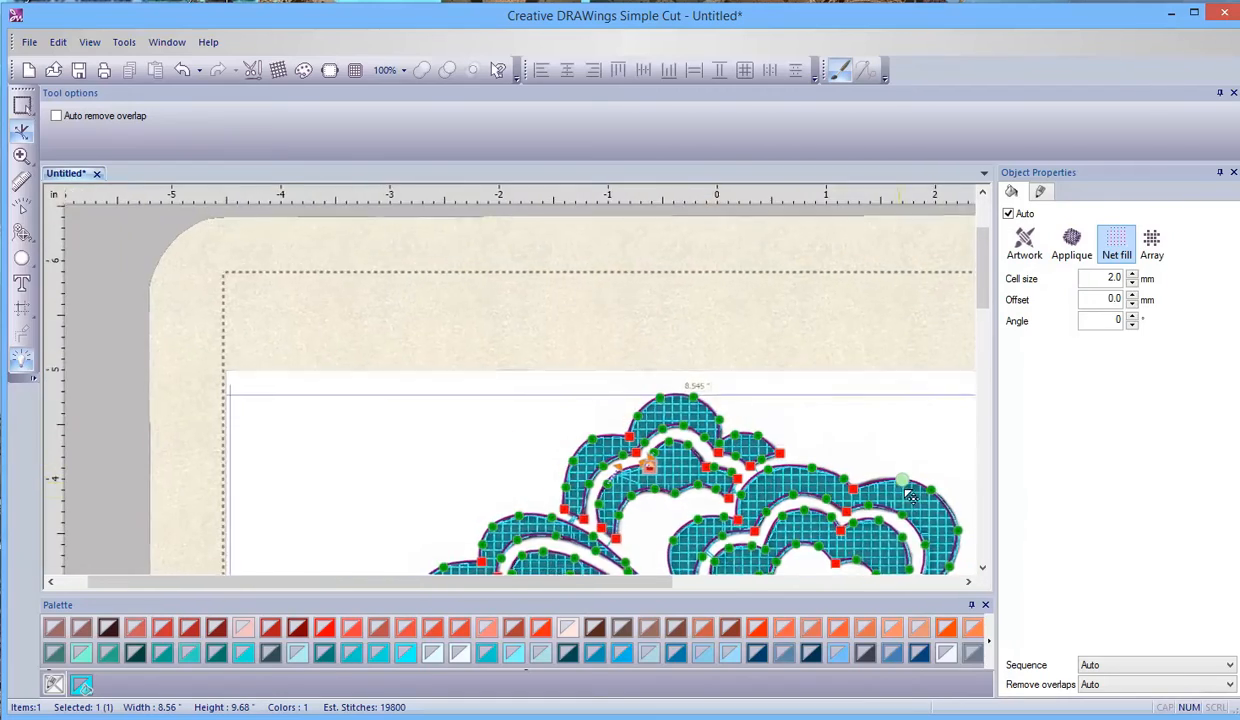
scroll(888, 490, up, 5)
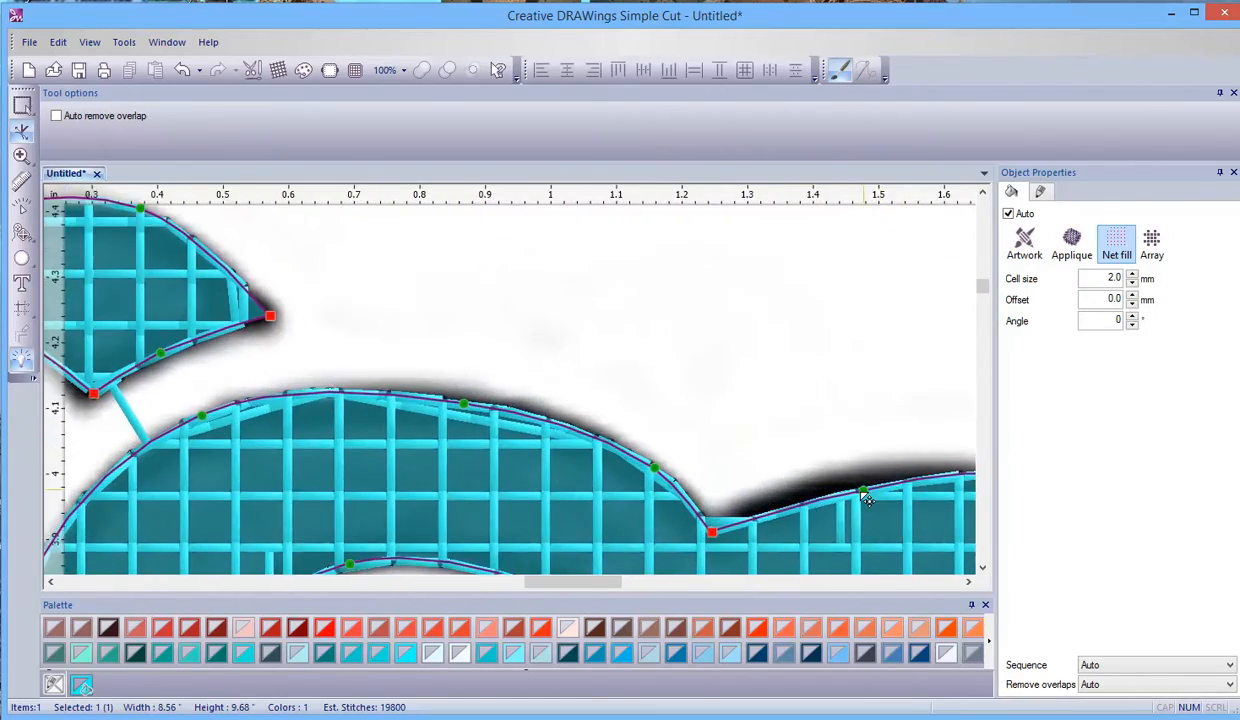
drag(860, 493, 861, 470)
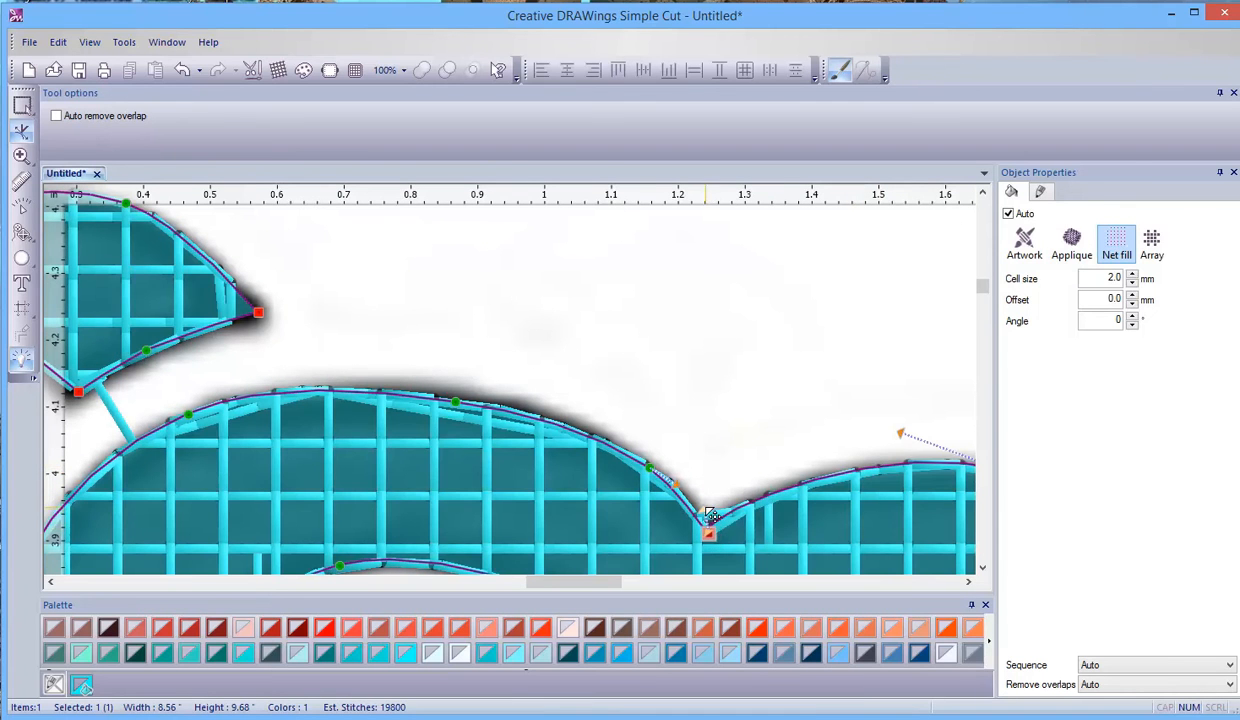
- Check the flower's remaining outlines against the backdrop, and leave node editing to have the whole traced artwork selected
scroll(560, 519, down, 2)
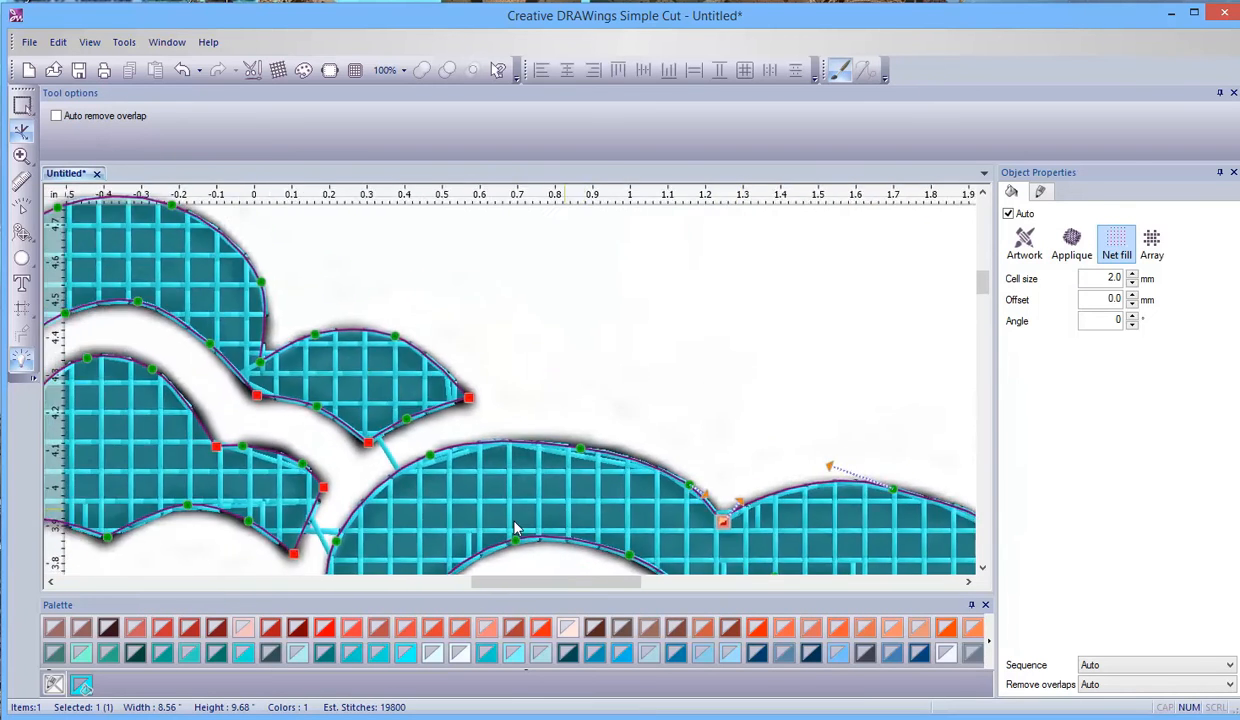
scroll(560, 519, down, 3)
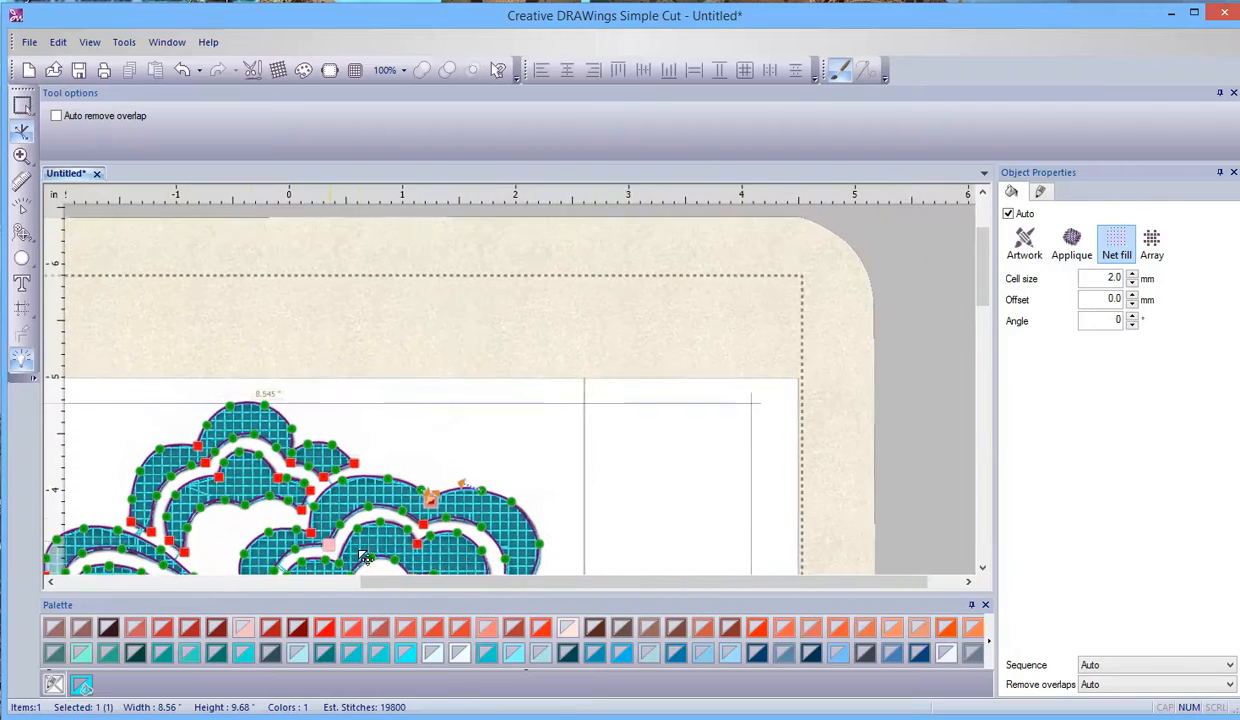
drag(555, 579, 487, 582)
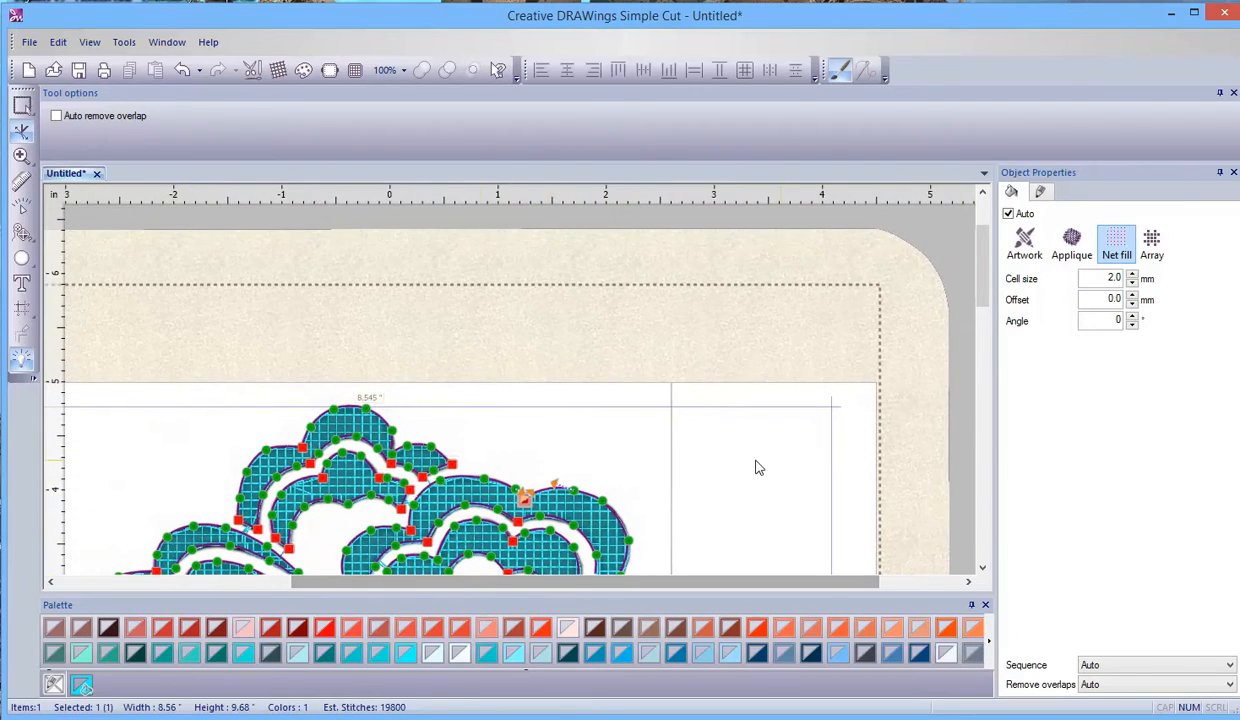
scroll(758, 467, down, 2)
drag(983, 316, 981, 372)
scroll(288, 462, up, 4)
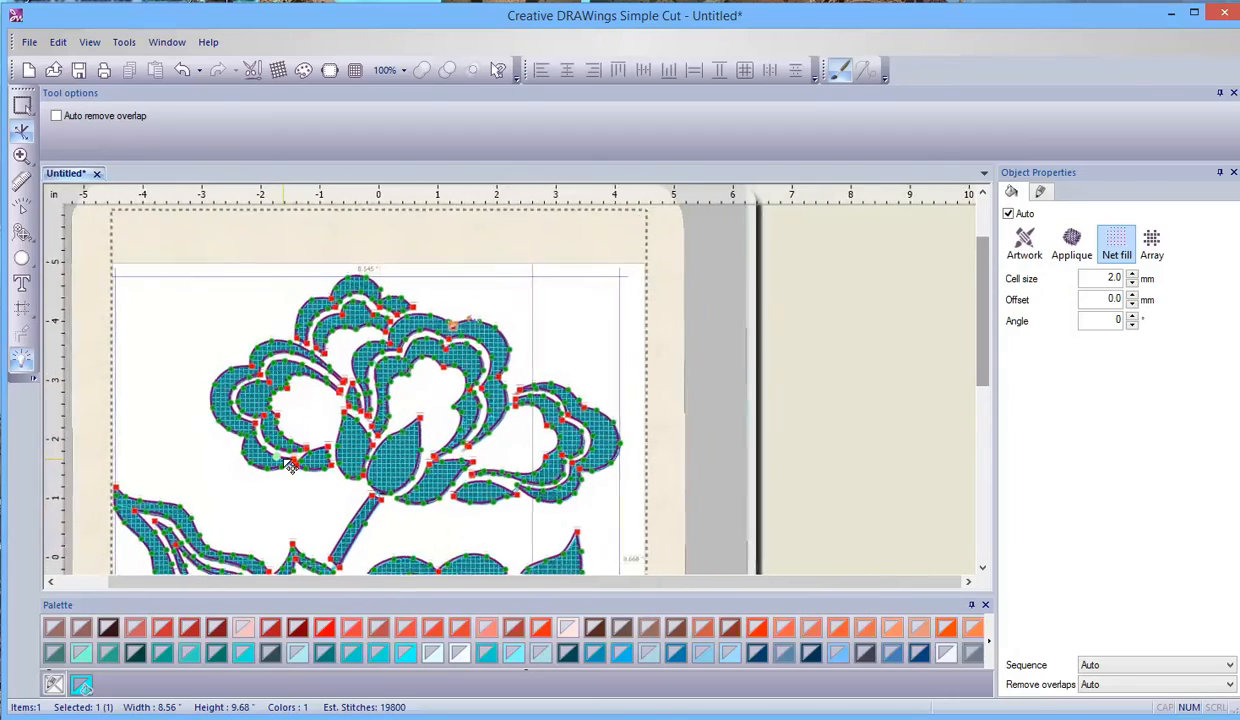
scroll(288, 466, up, 2)
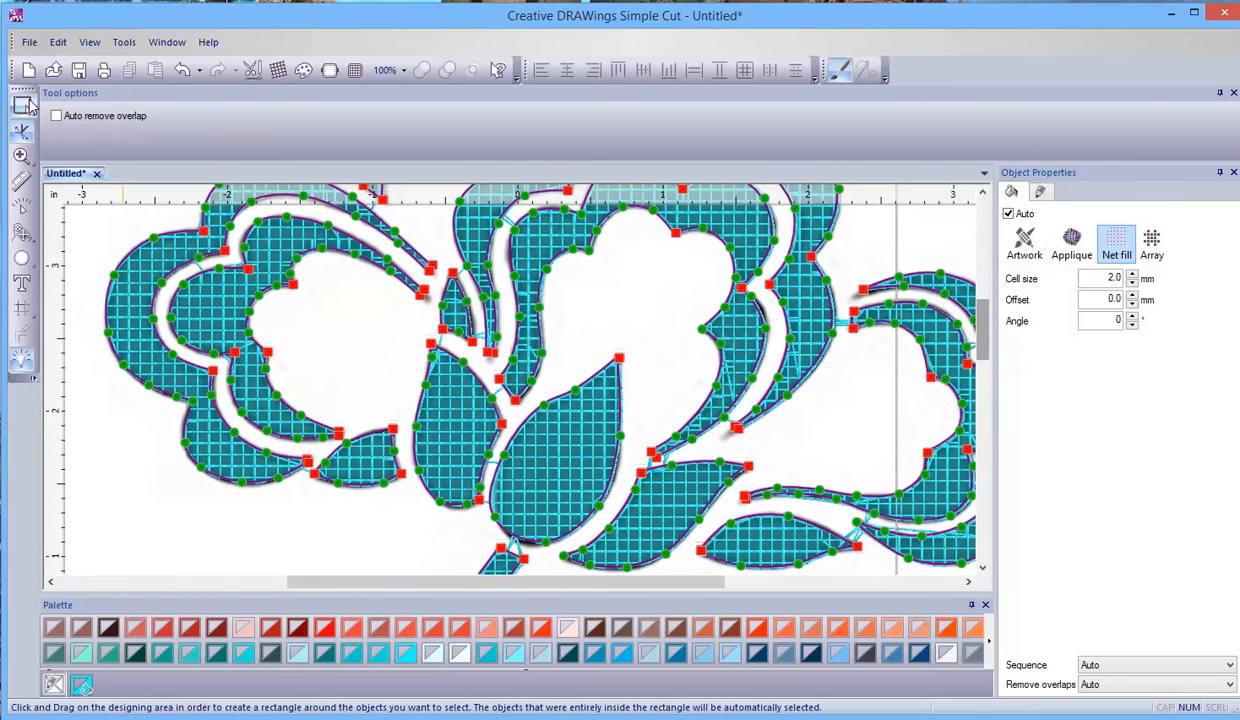
click(22, 105)
scroll(500, 333, down, 3)
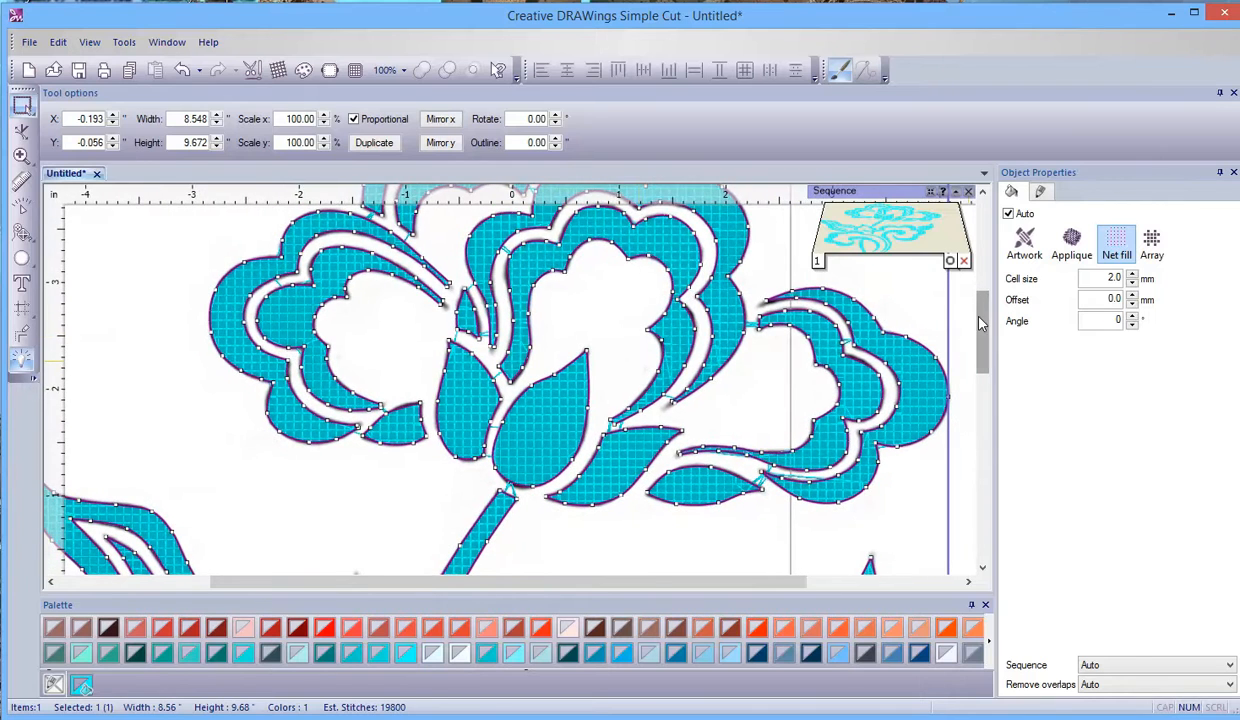
- Change the traced artwork's fill type from Net fill to Applique
scroll(837, 388, down, 3)
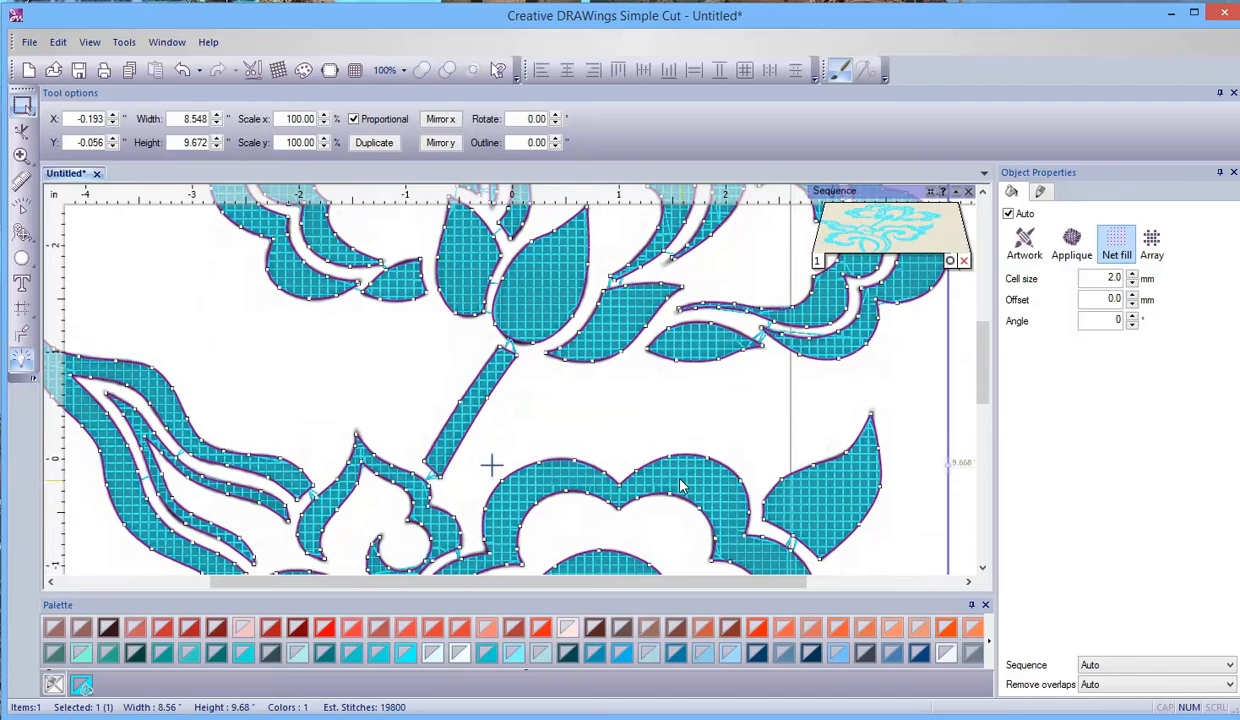
scroll(695, 476, up, 5)
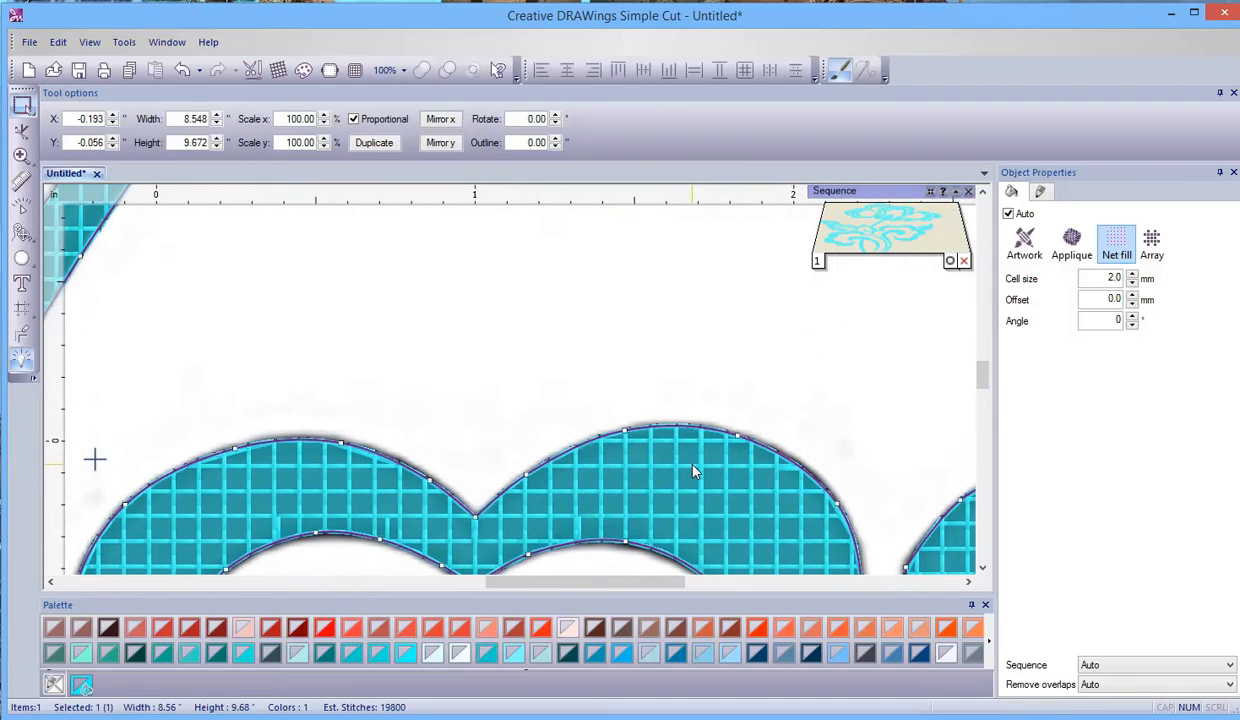
scroll(695, 472, up, 2)
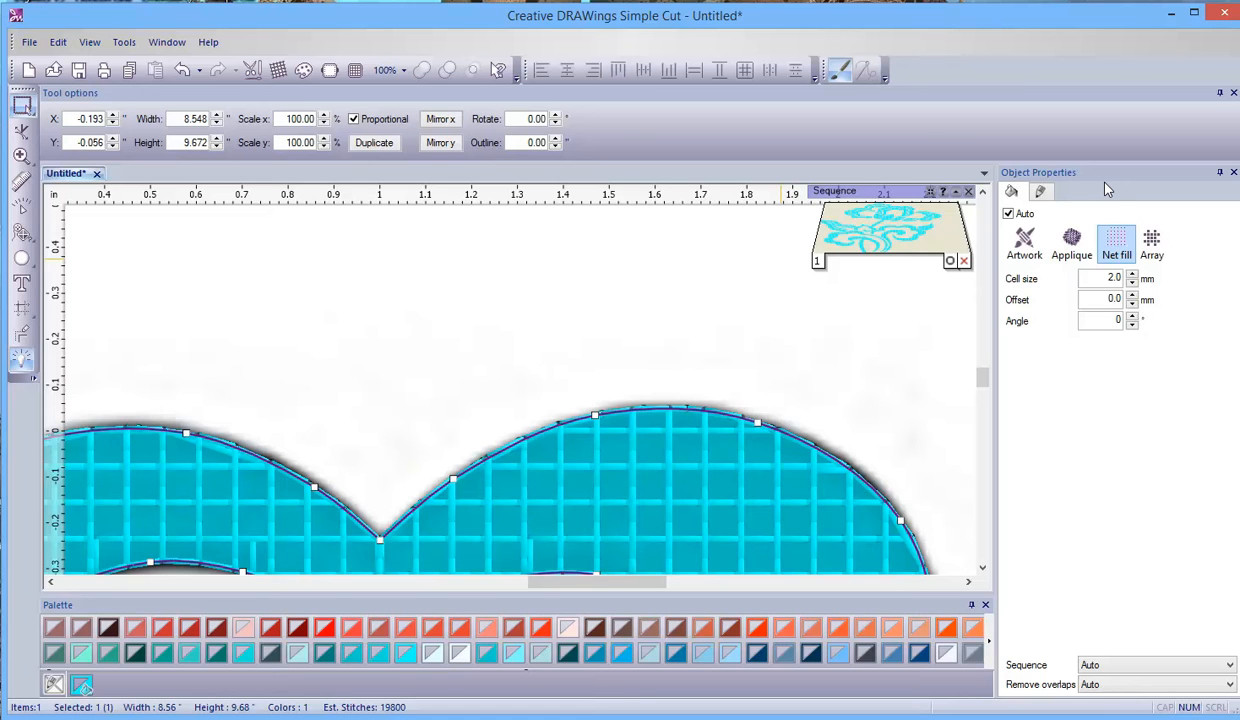
click(1074, 242)
scroll(600, 400, down, 2)
scroll(677, 479, down, 1)
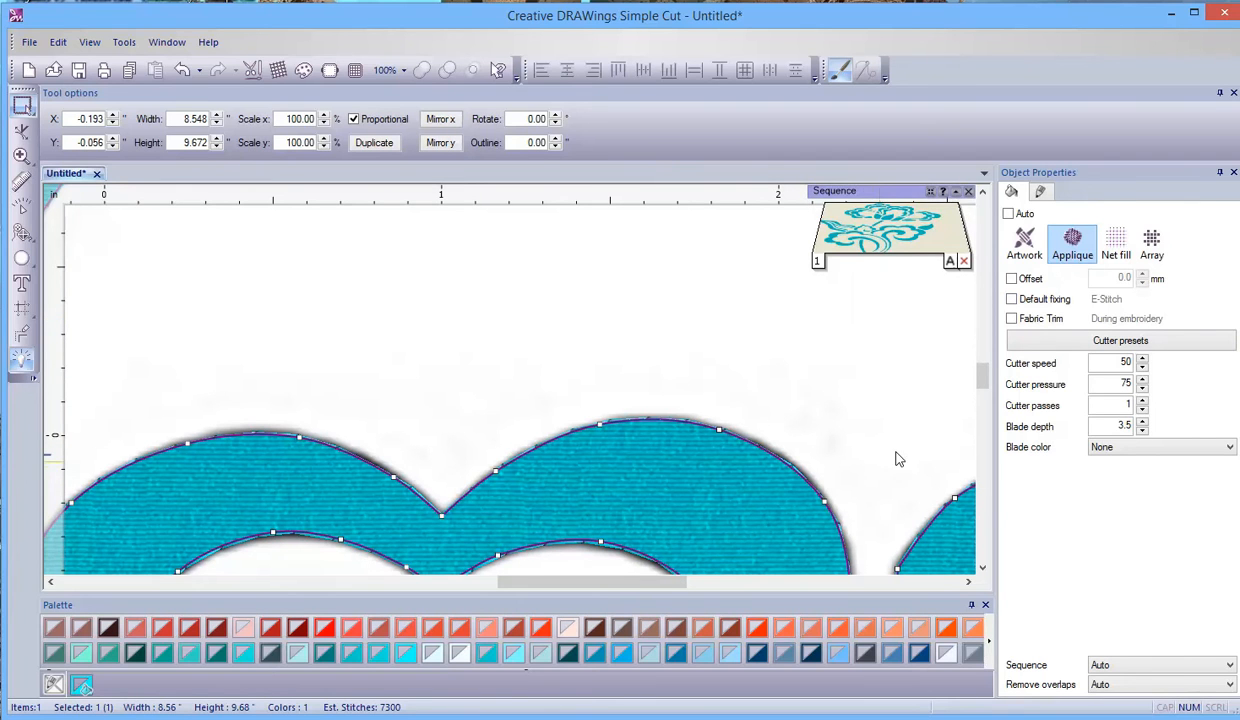
- Turn on Fabric Trim as Pre-cut and apply the Edge cutter preset for Fabric backed with Fusible Webbing
click(1011, 319)
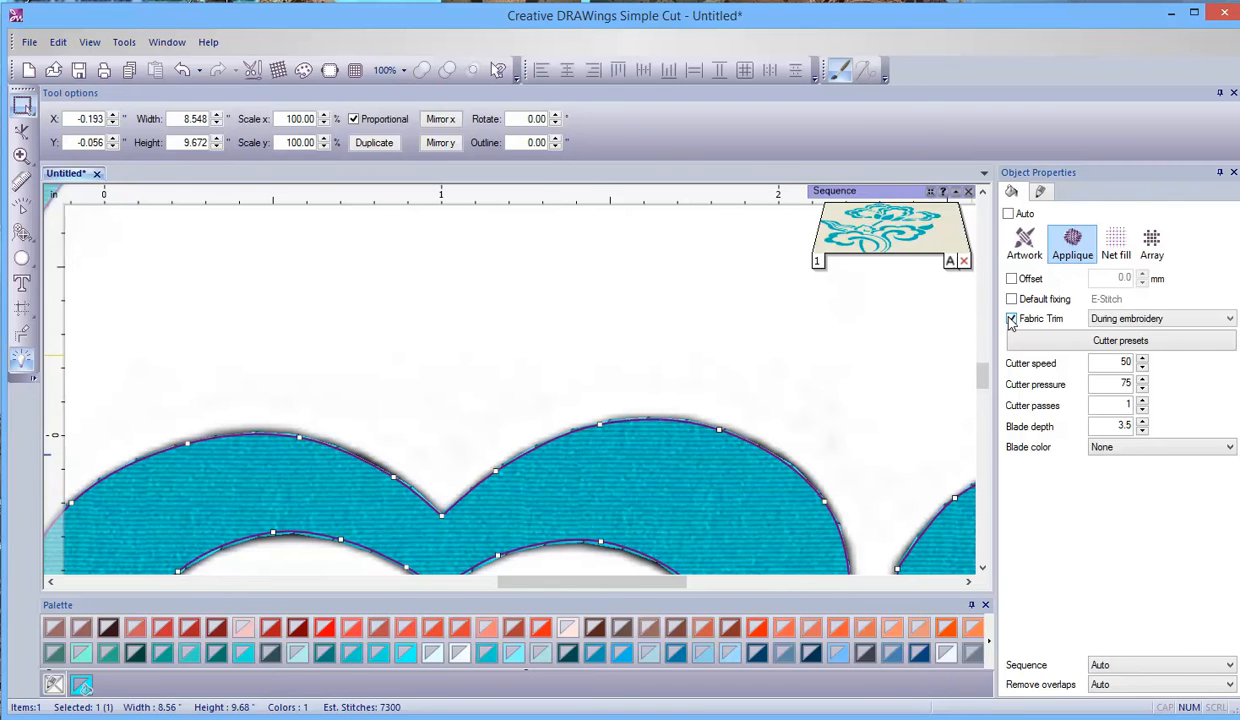
click(1140, 319)
click(1143, 357)
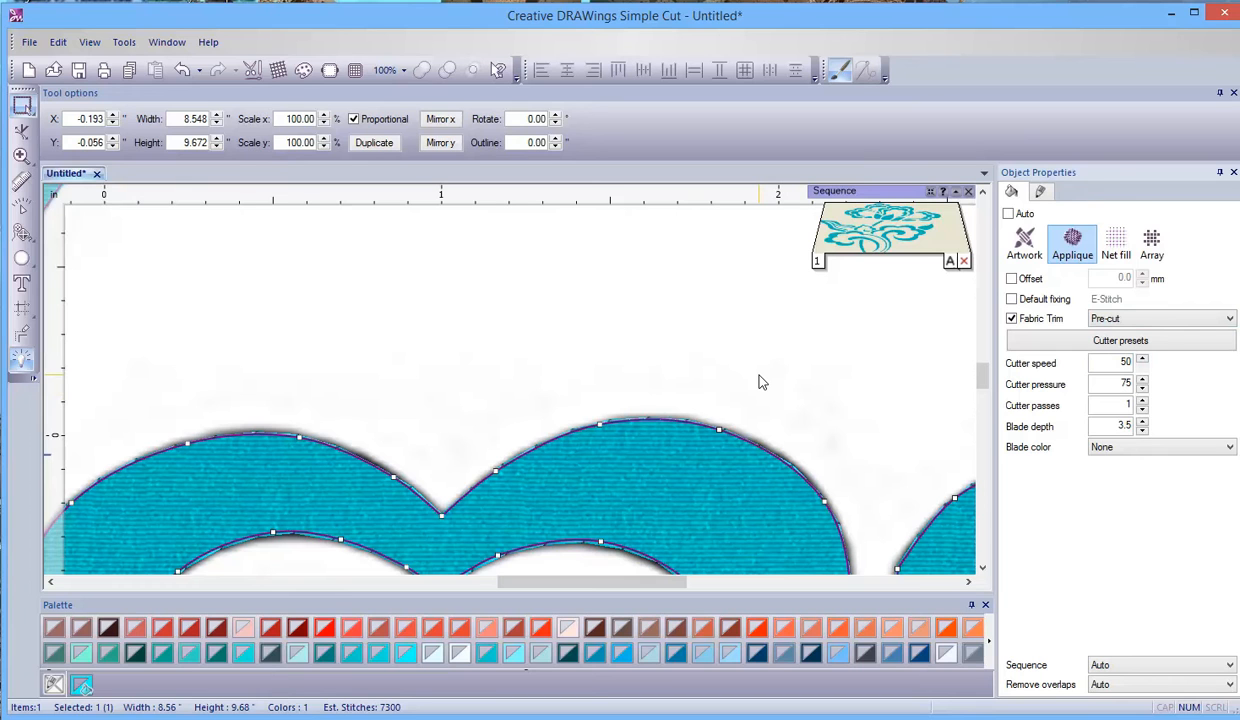
click(1136, 342)
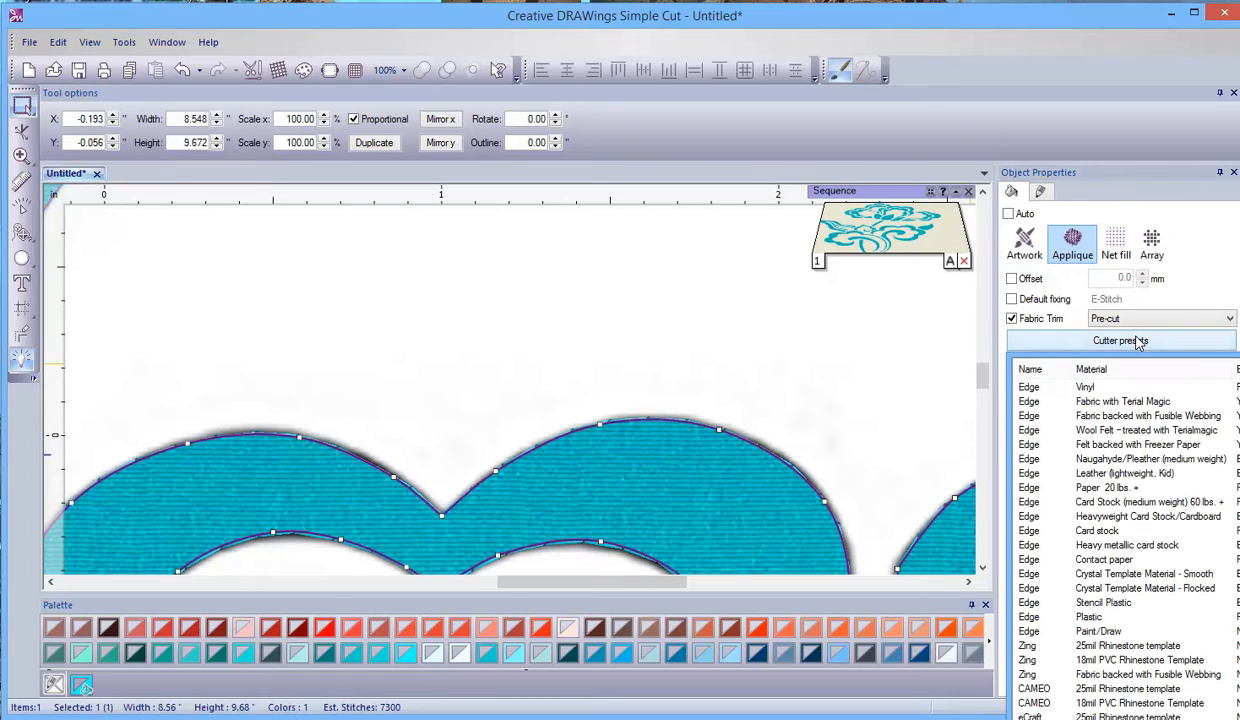
click(1152, 416)
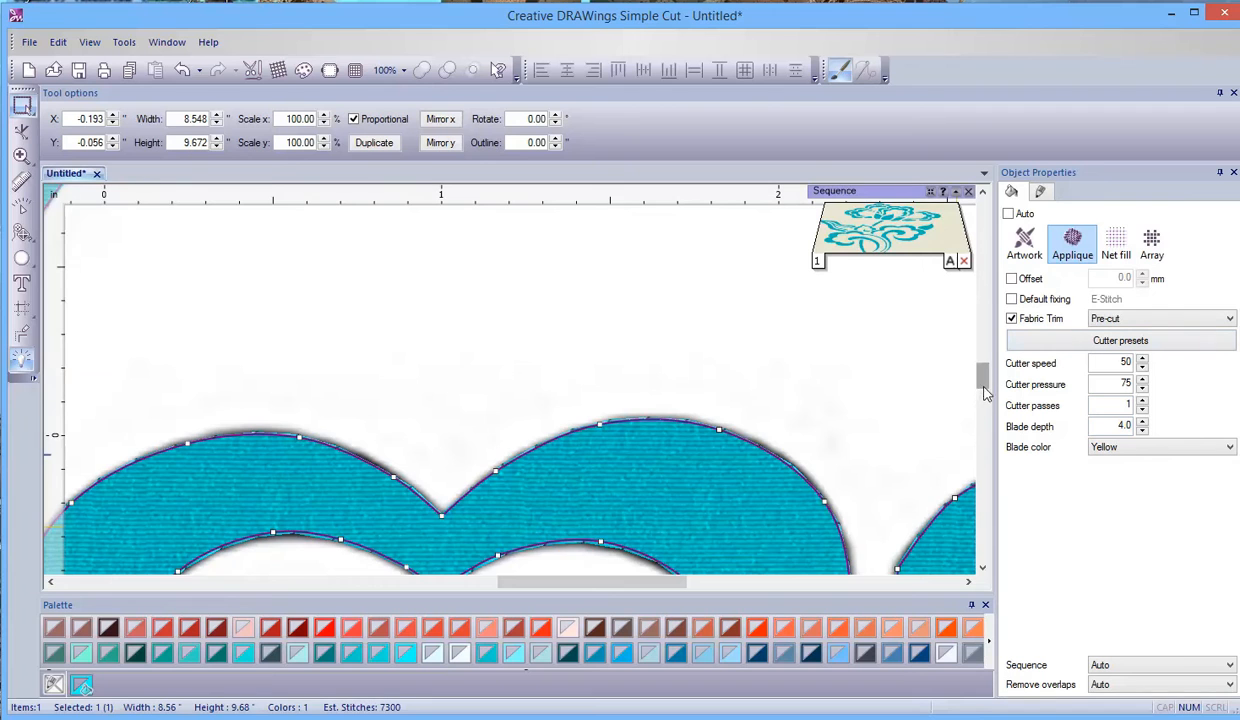
- Recolor the applique's fill and outline red, and deselect the artwork to review its shapes against the backdrop
scroll(955, 370, down, 3)
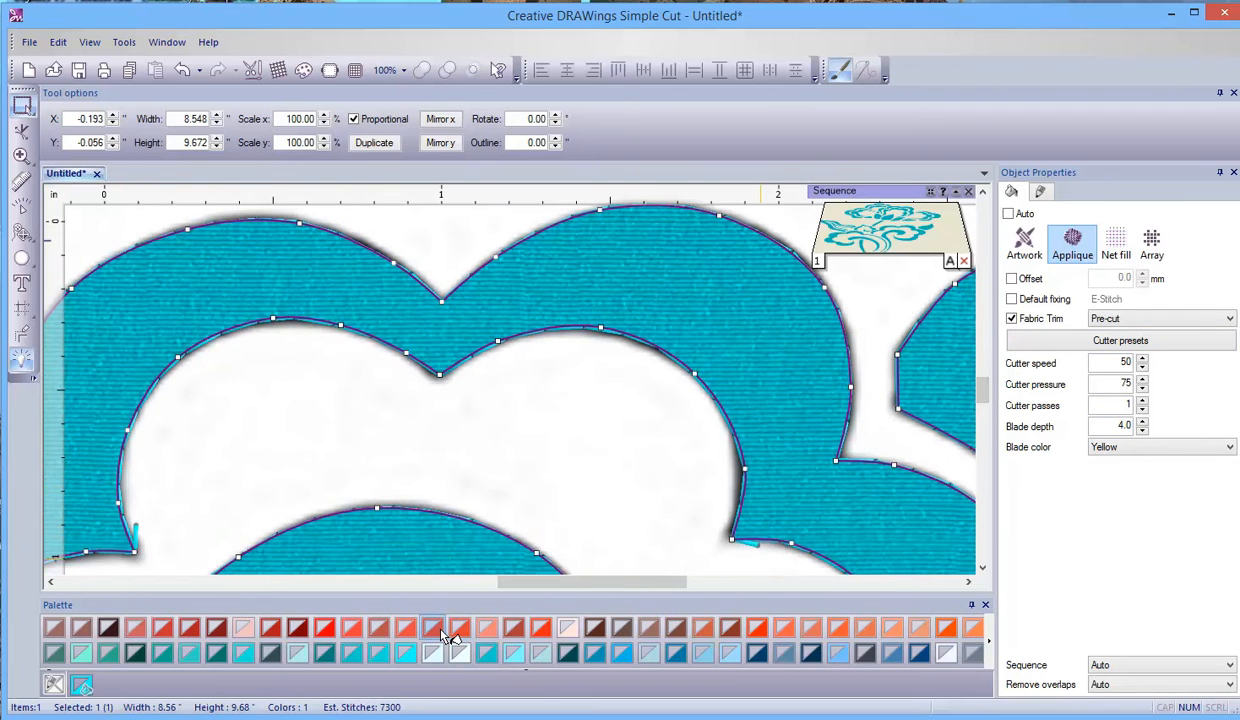
click(436, 630)
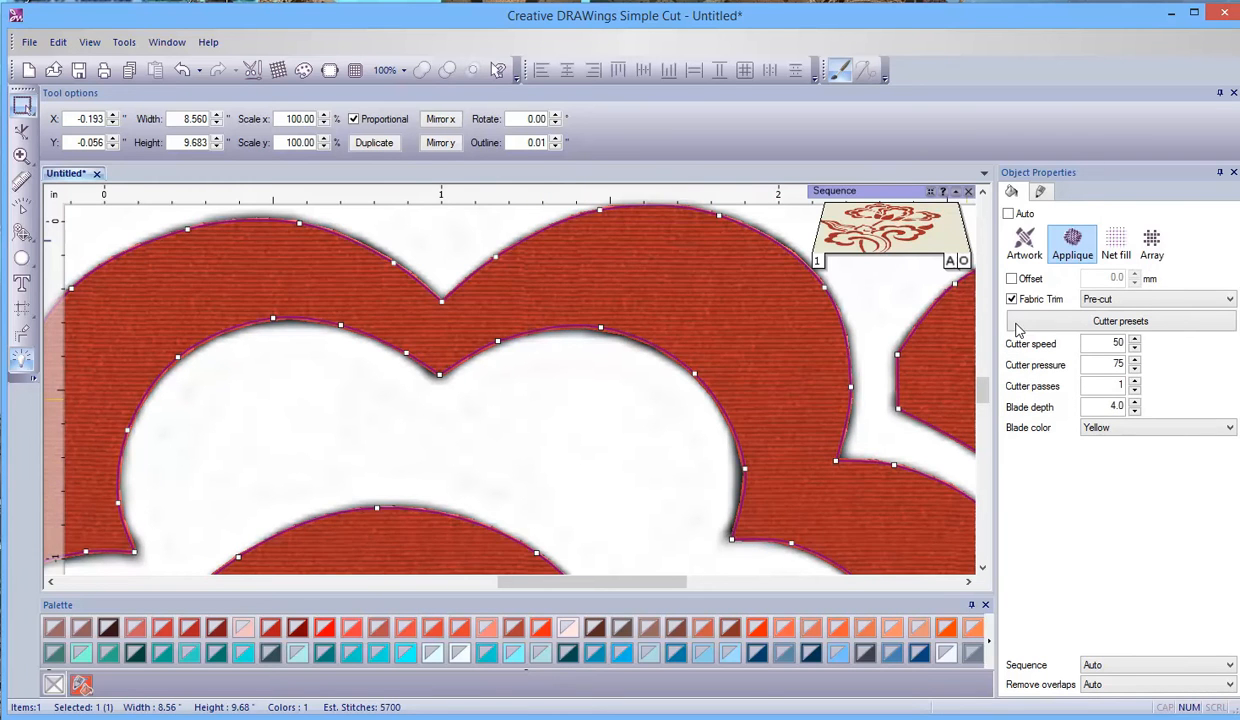
scroll(718, 541, down, 4)
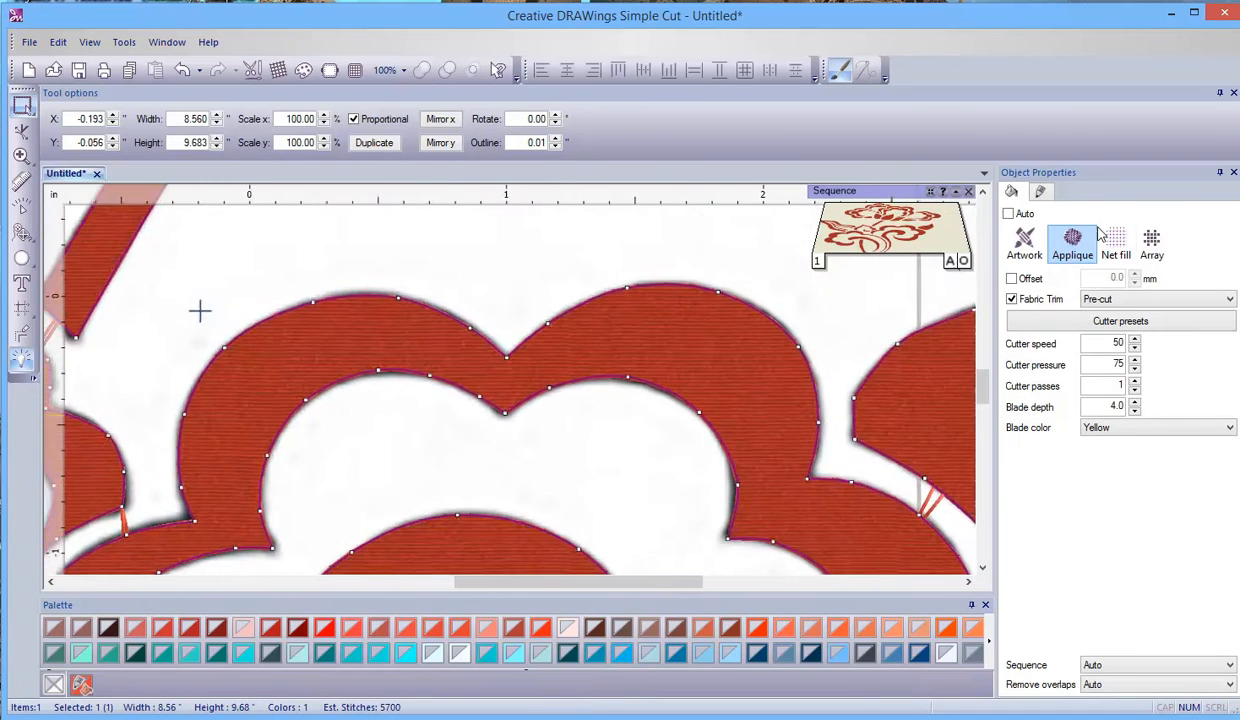
scroll(887, 446, down, 3)
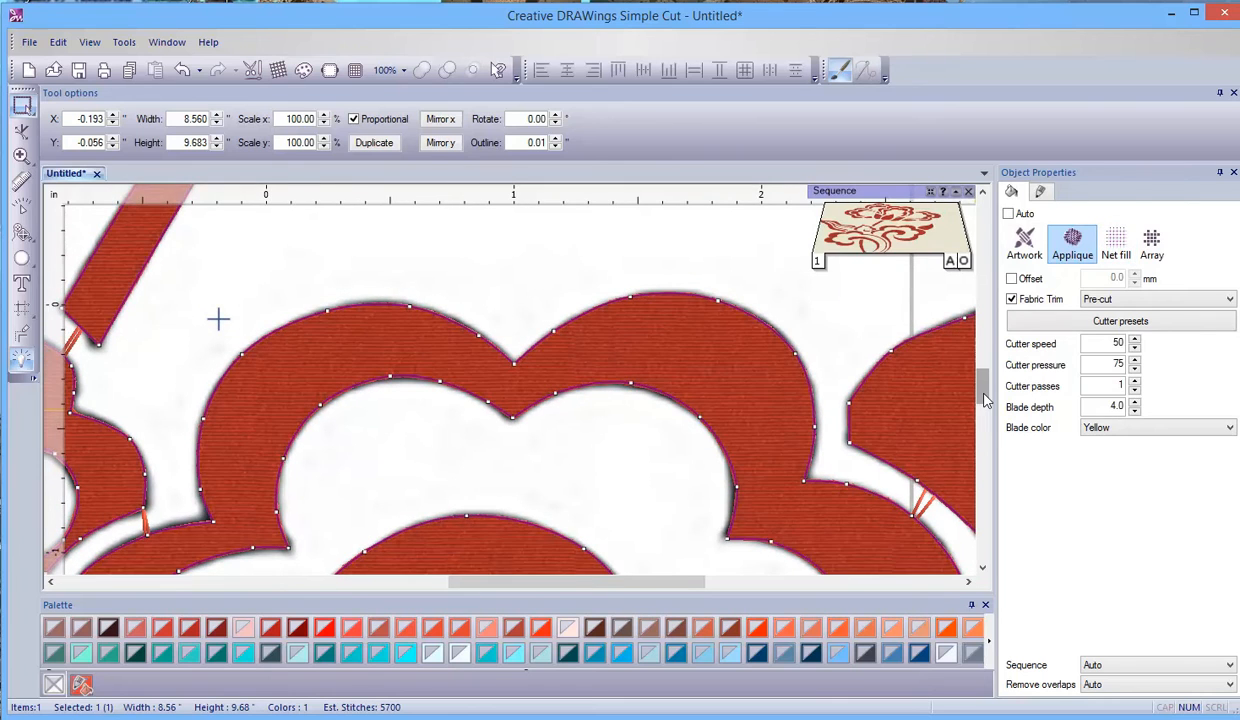
scroll(741, 464, down, 5)
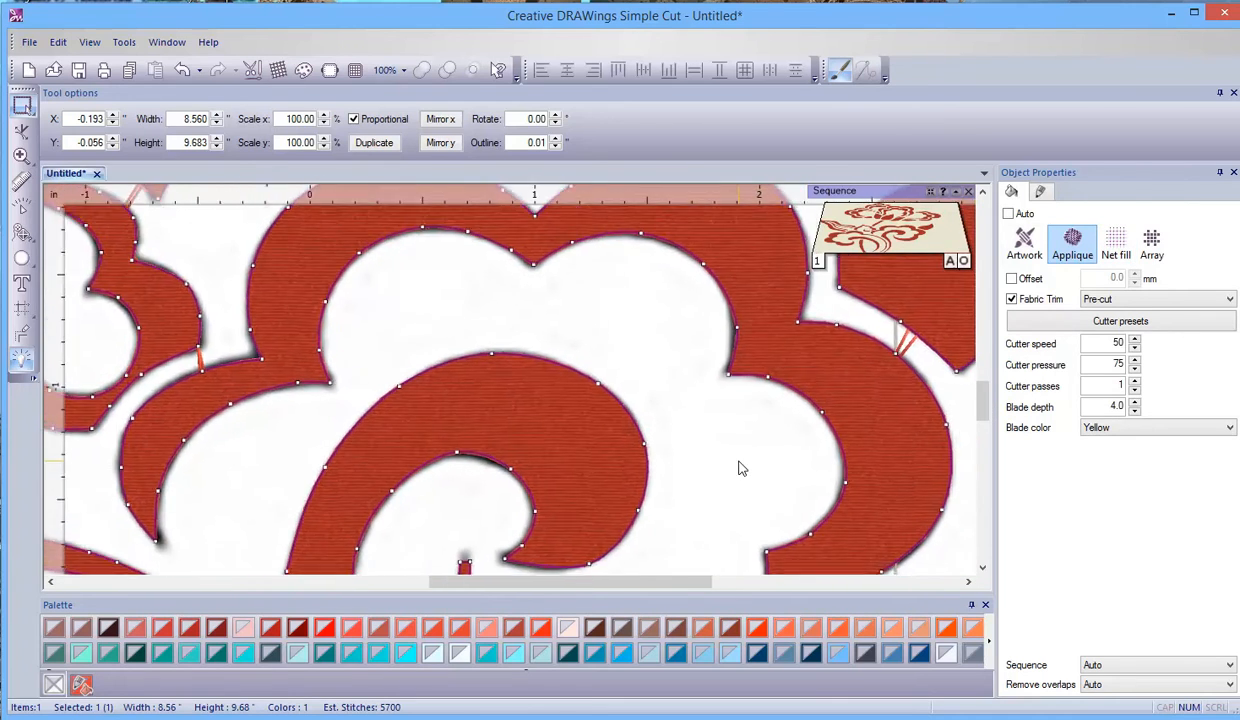
scroll(510, 366, down, 4)
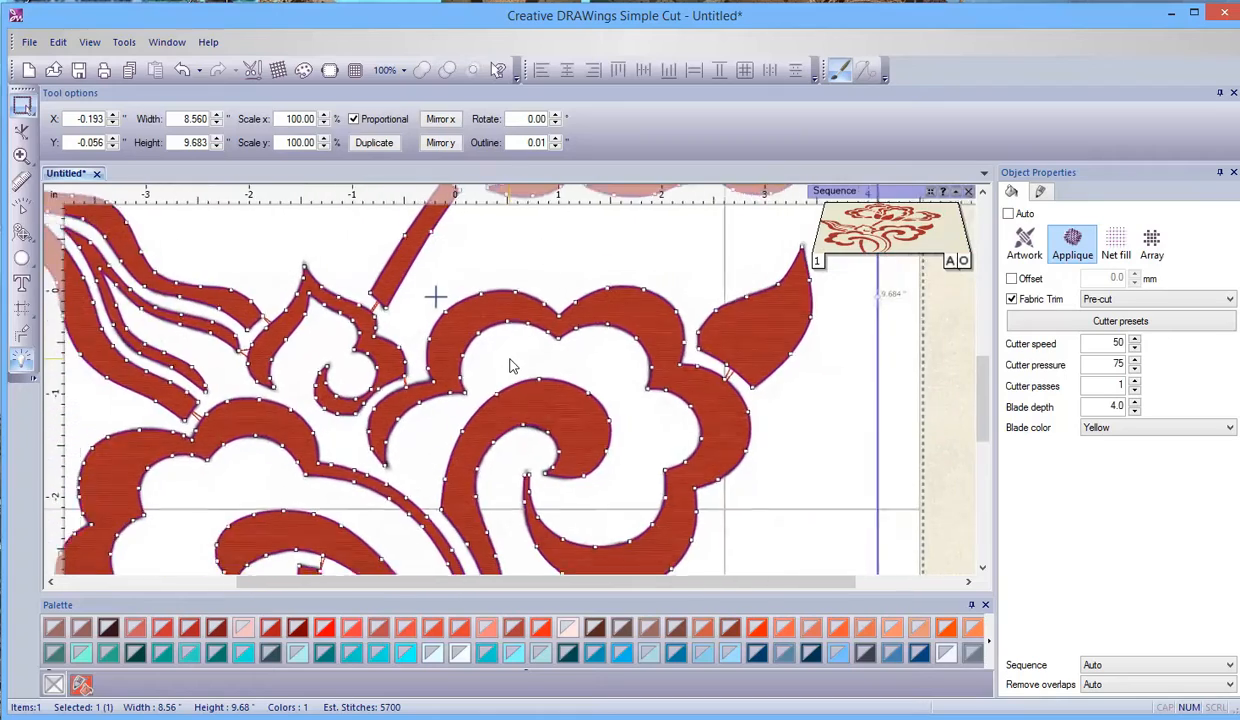
scroll(370, 475, up, 10)
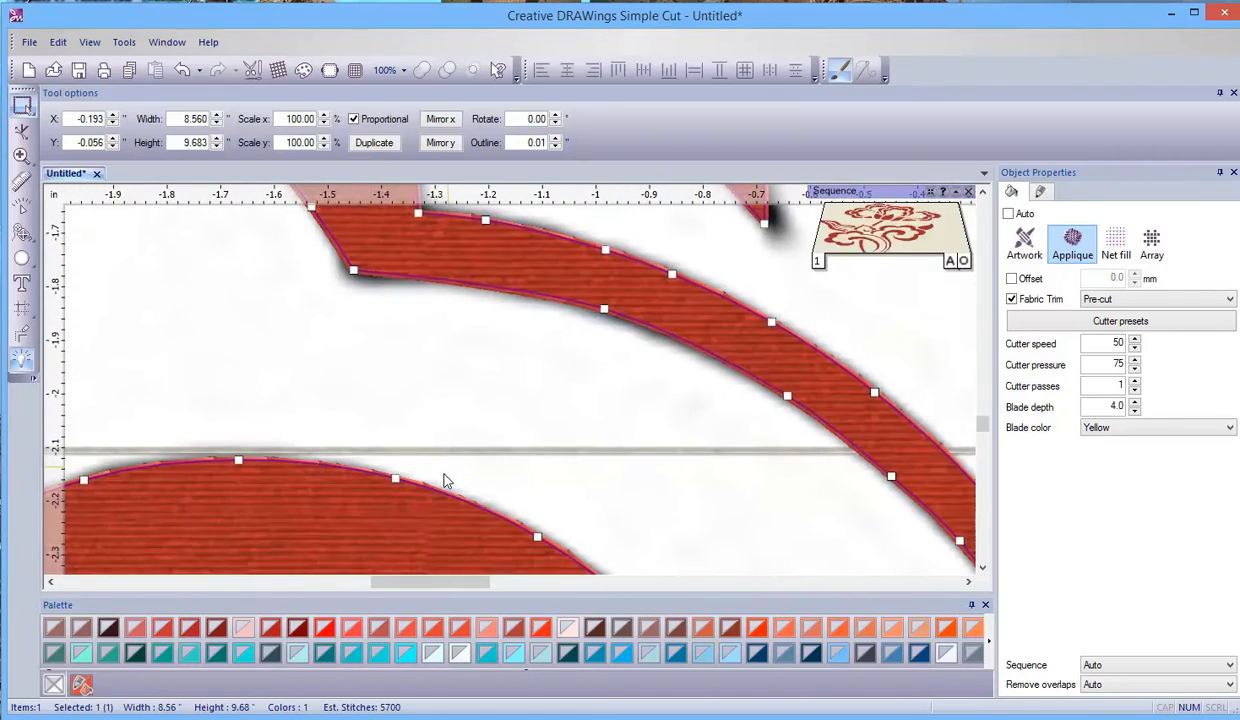
click(529, 430)
scroll(291, 335, down, 12)
scroll(465, 362, up, 5)
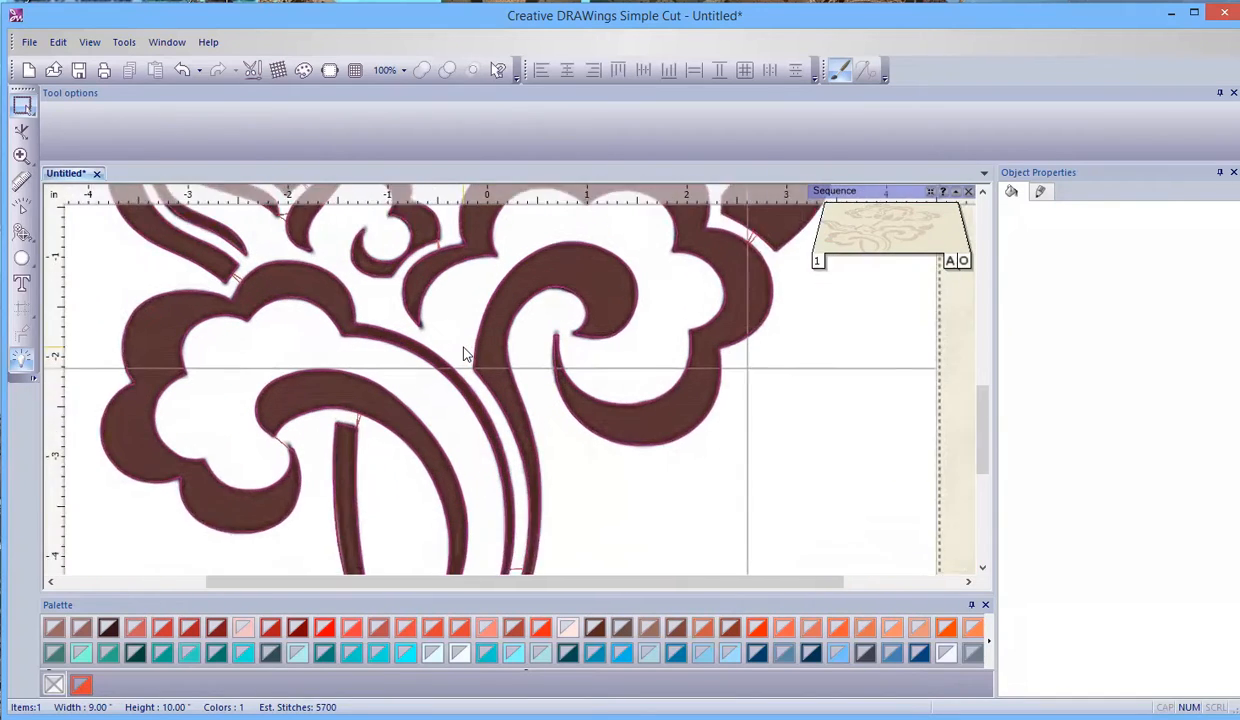
- Select the whole artwork and show its outline properties
click(58, 42)
click(97, 324)
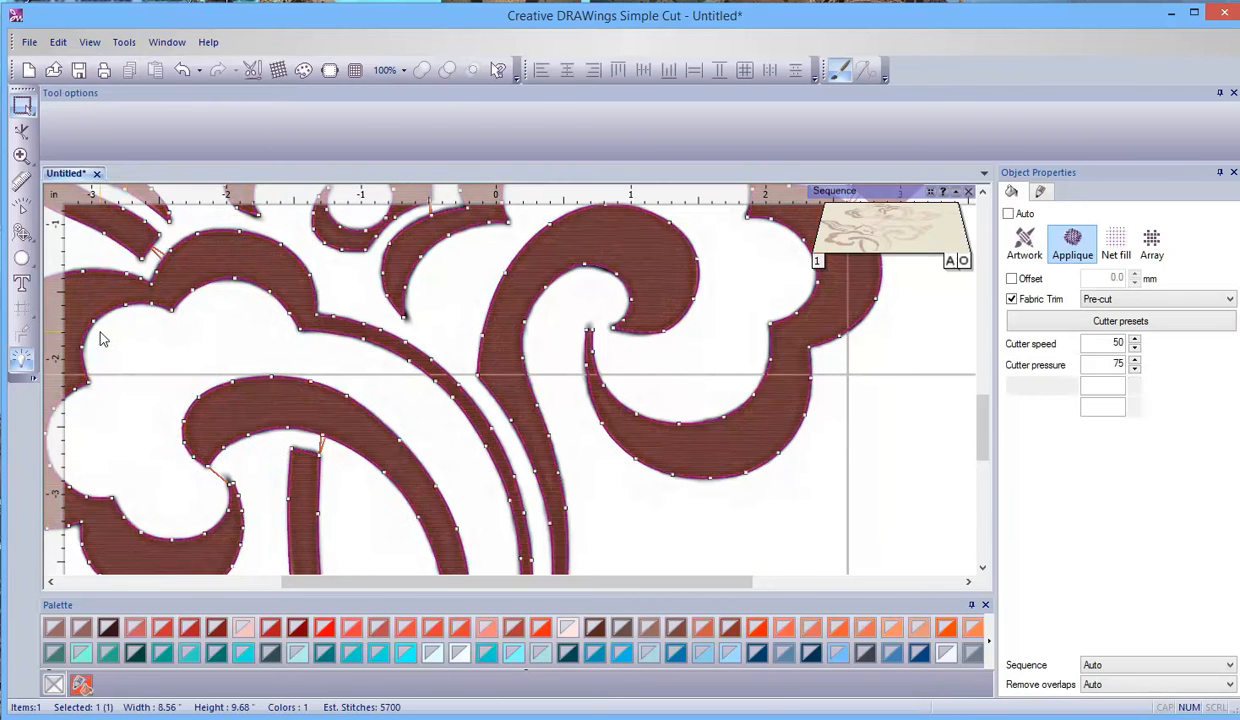
click(1041, 193)
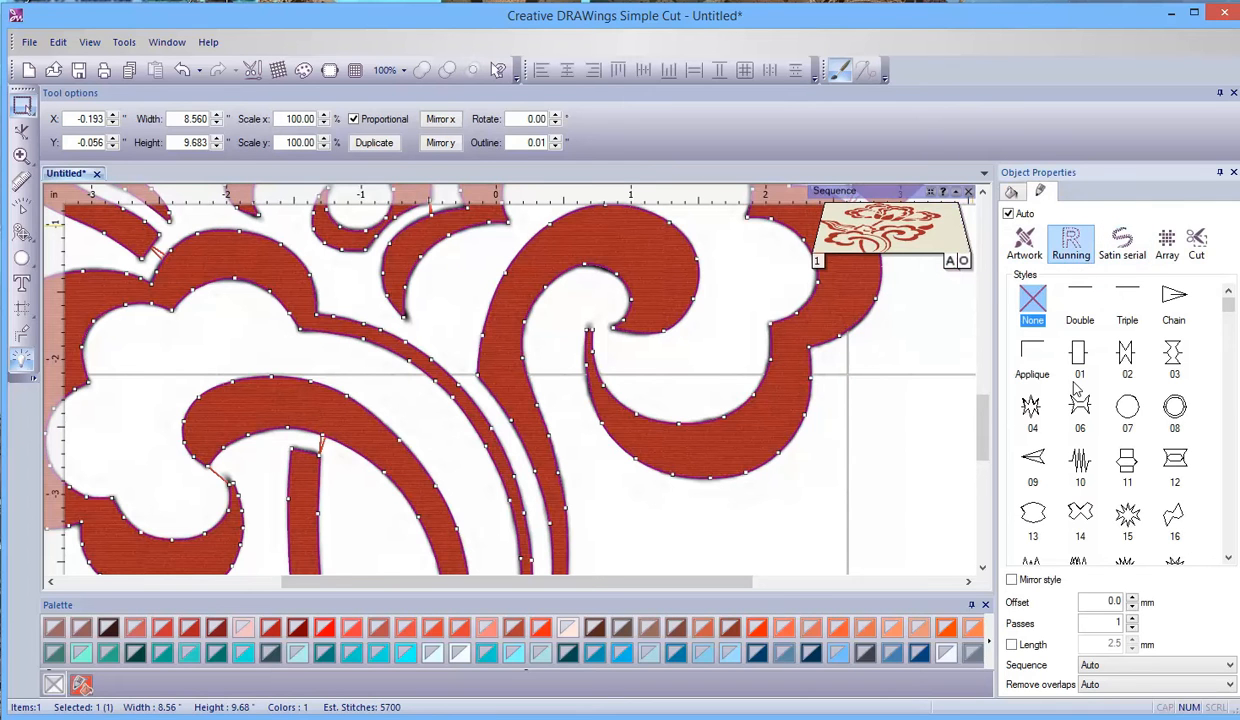
- Try the Running outline styles 04 and Applique on the selected artwork
click(1031, 406)
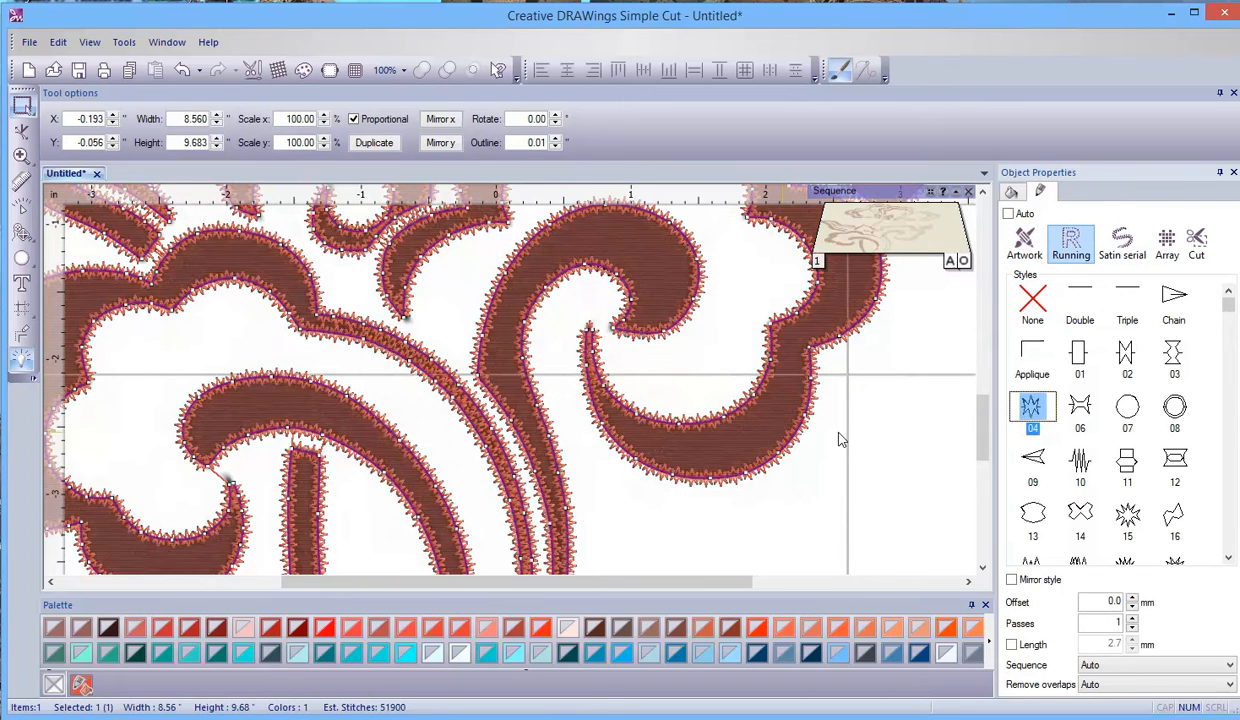
click(1024, 361)
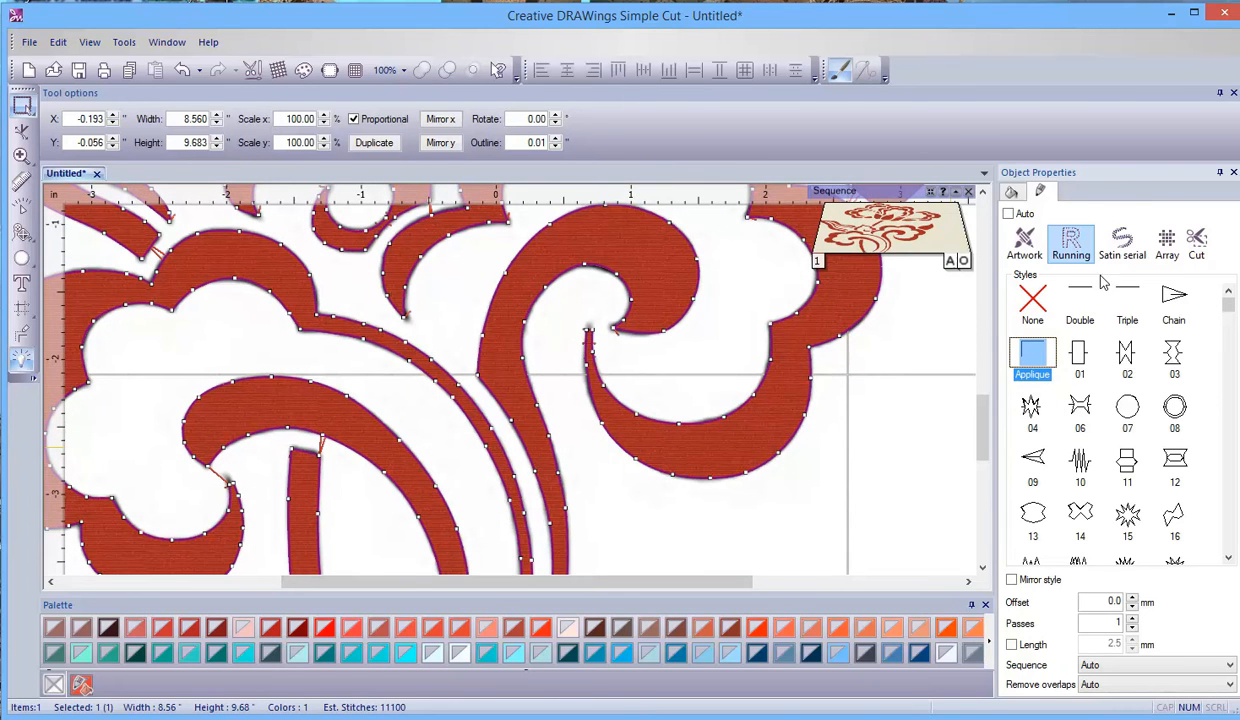
- Change the artwork's outline to Satin serial stitching and give it a ZigZag underlay
click(1128, 256)
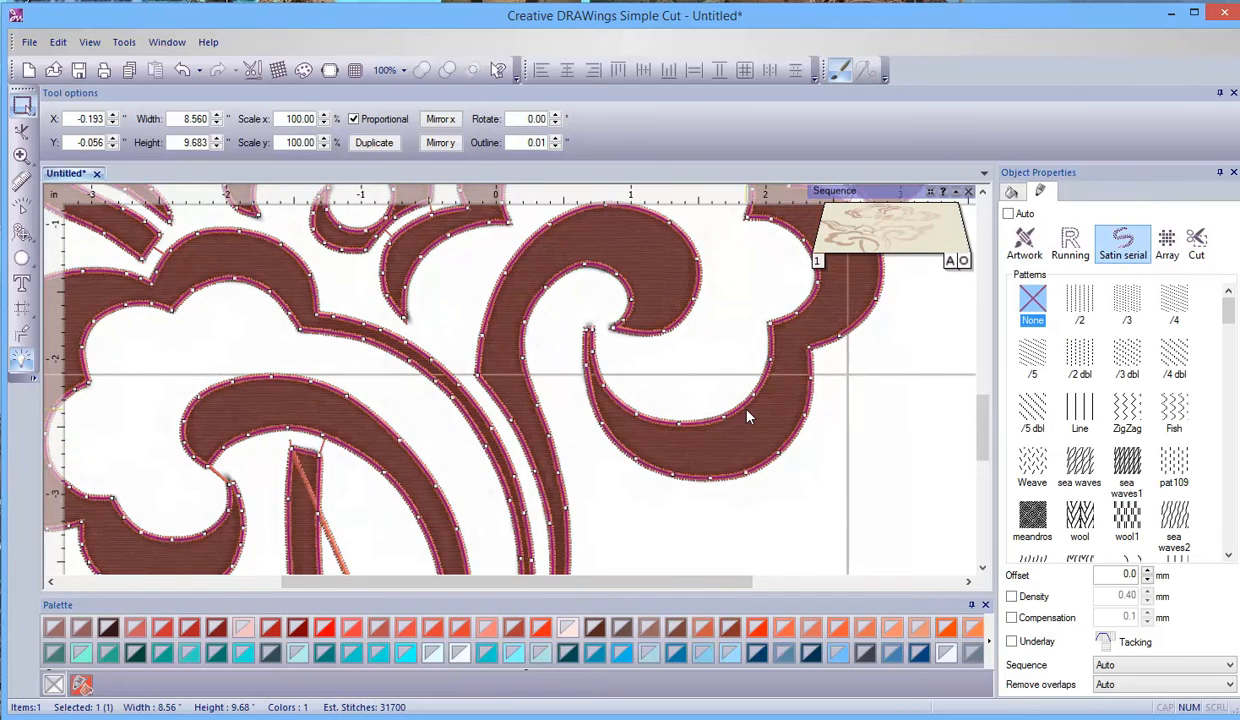
scroll(748, 417, up, 5)
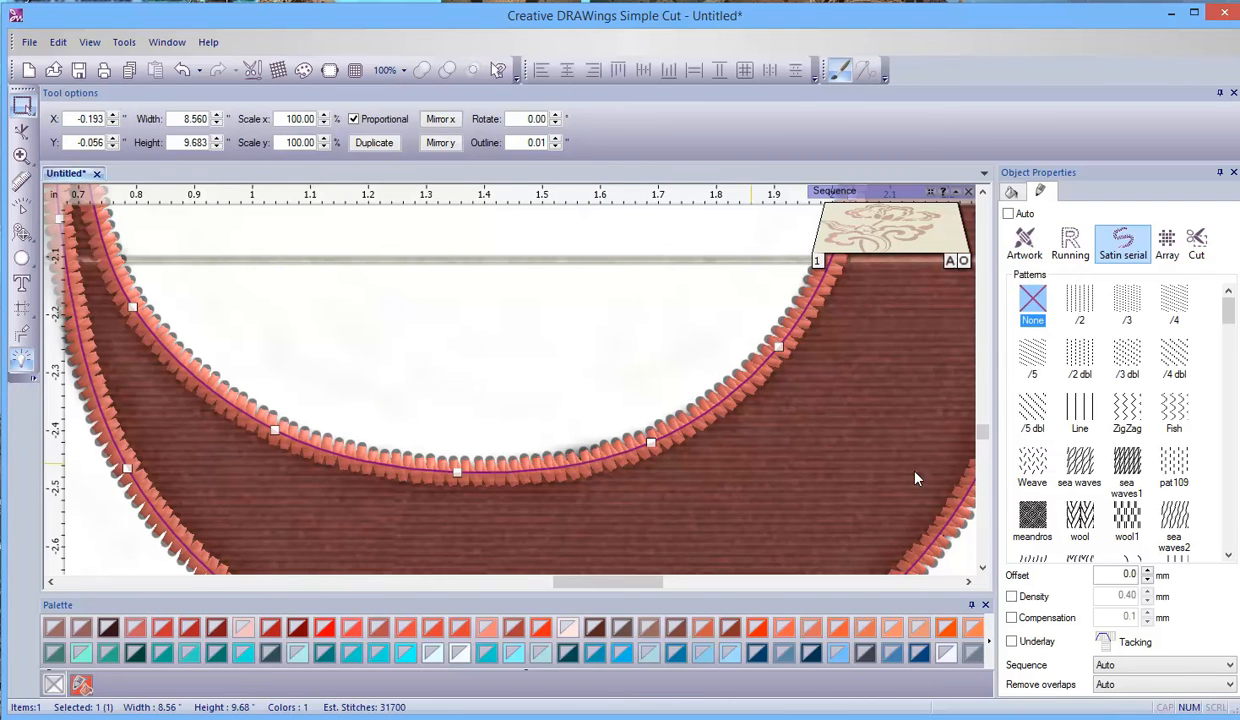
click(1012, 642)
click(1230, 643)
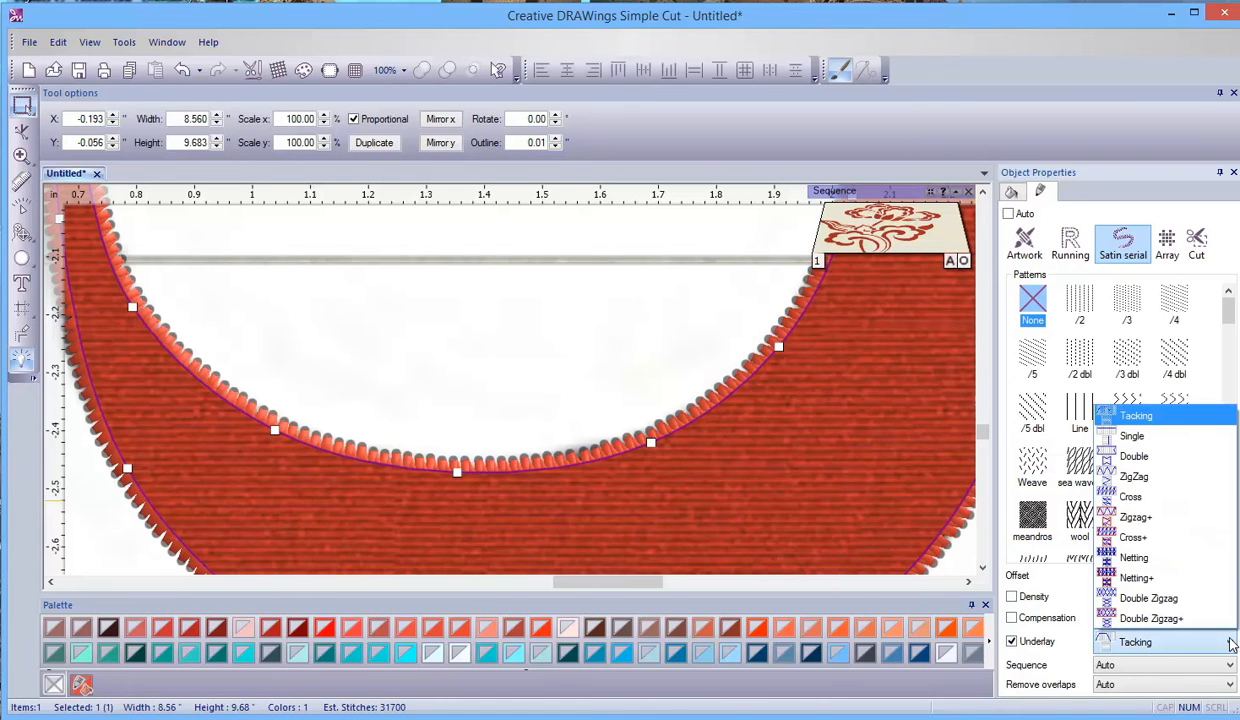
click(1183, 484)
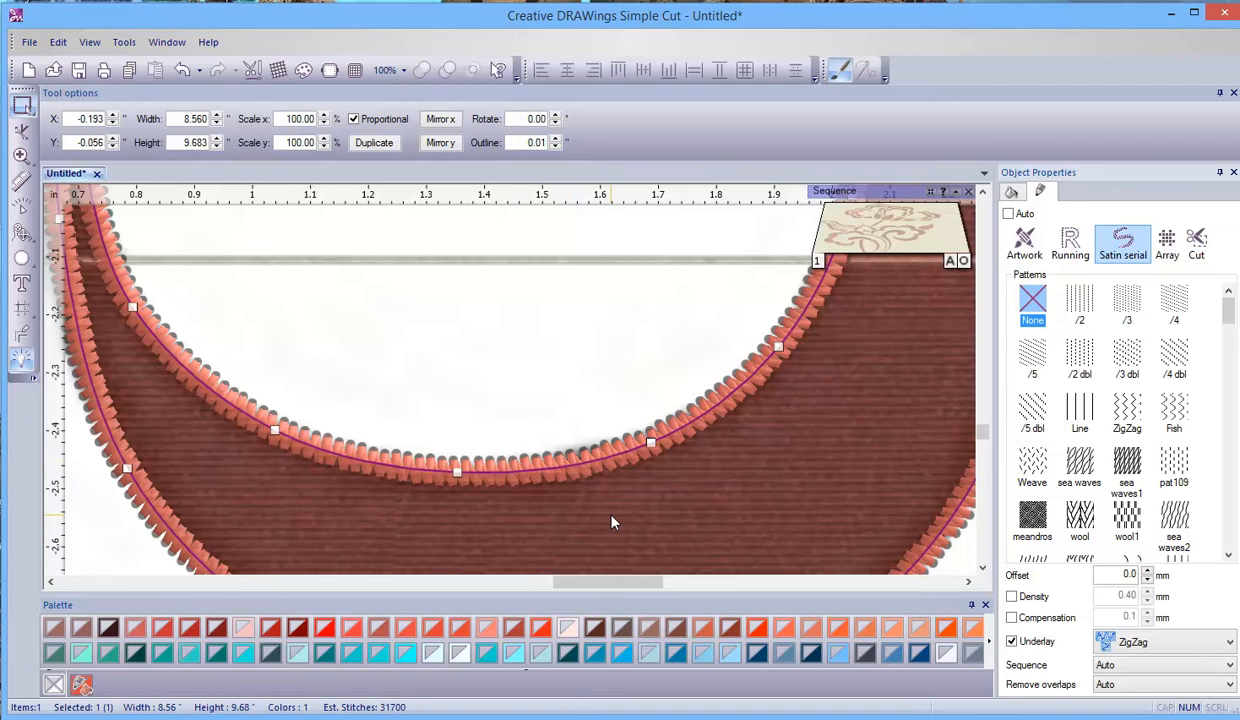
- Widen the artwork's satin outline to 0.08 inches
scroll(692, 512, down, 5)
scroll(775, 474, down, 2)
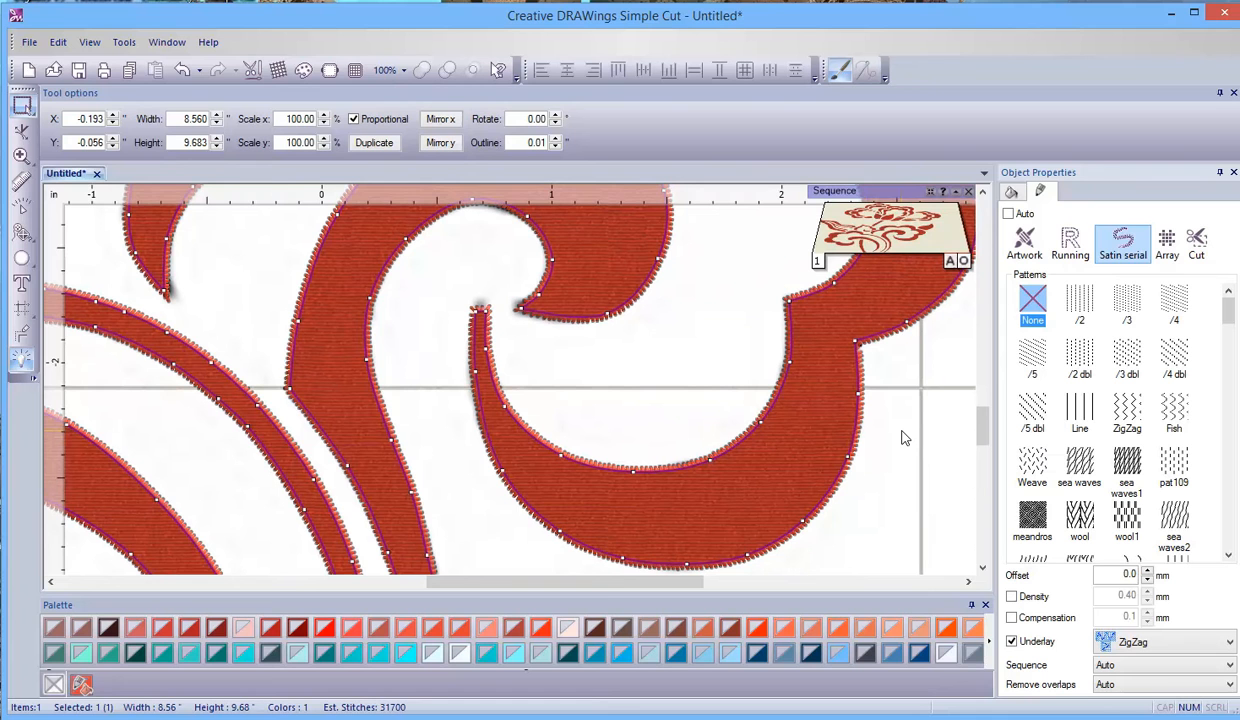
scroll(759, 383, down, 2)
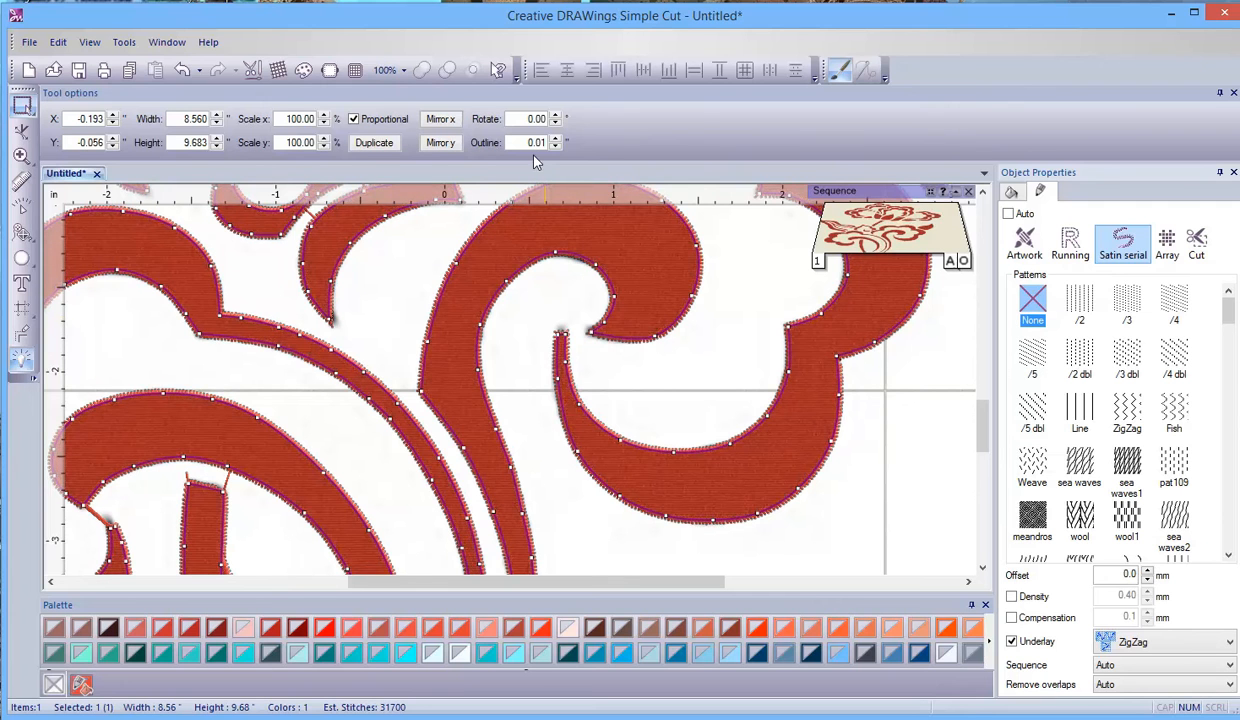
click(555, 138)
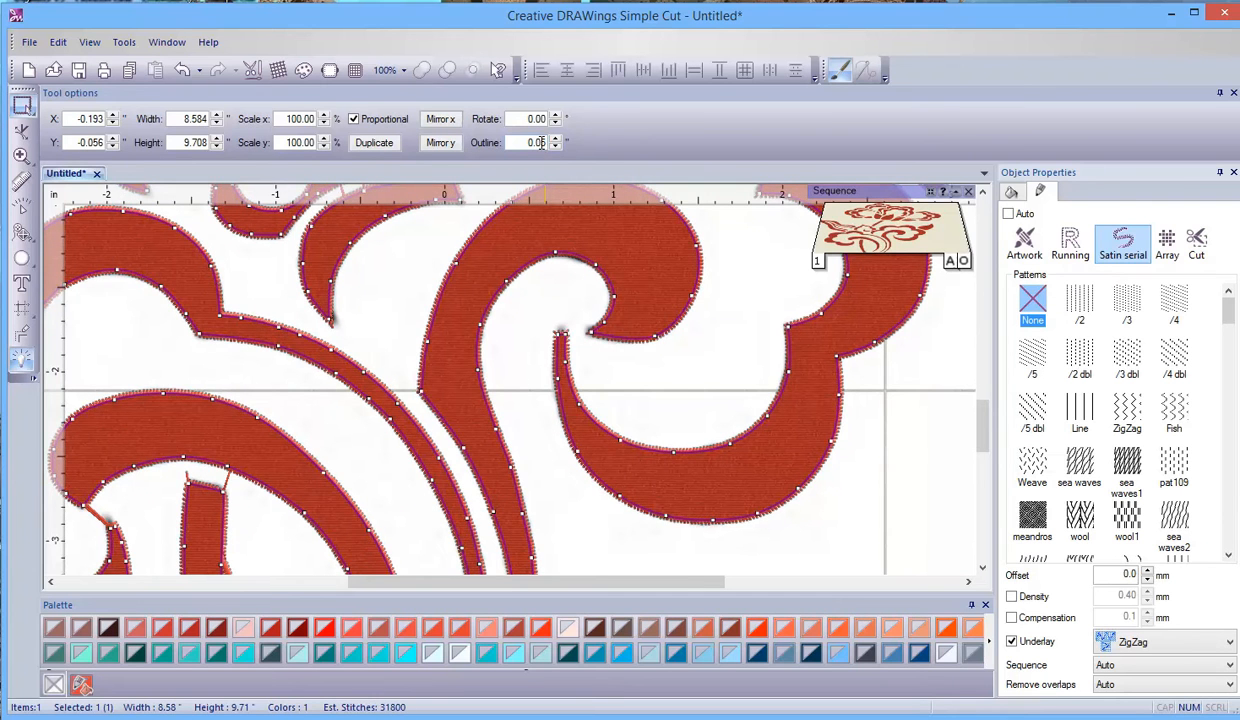
click(556, 139)
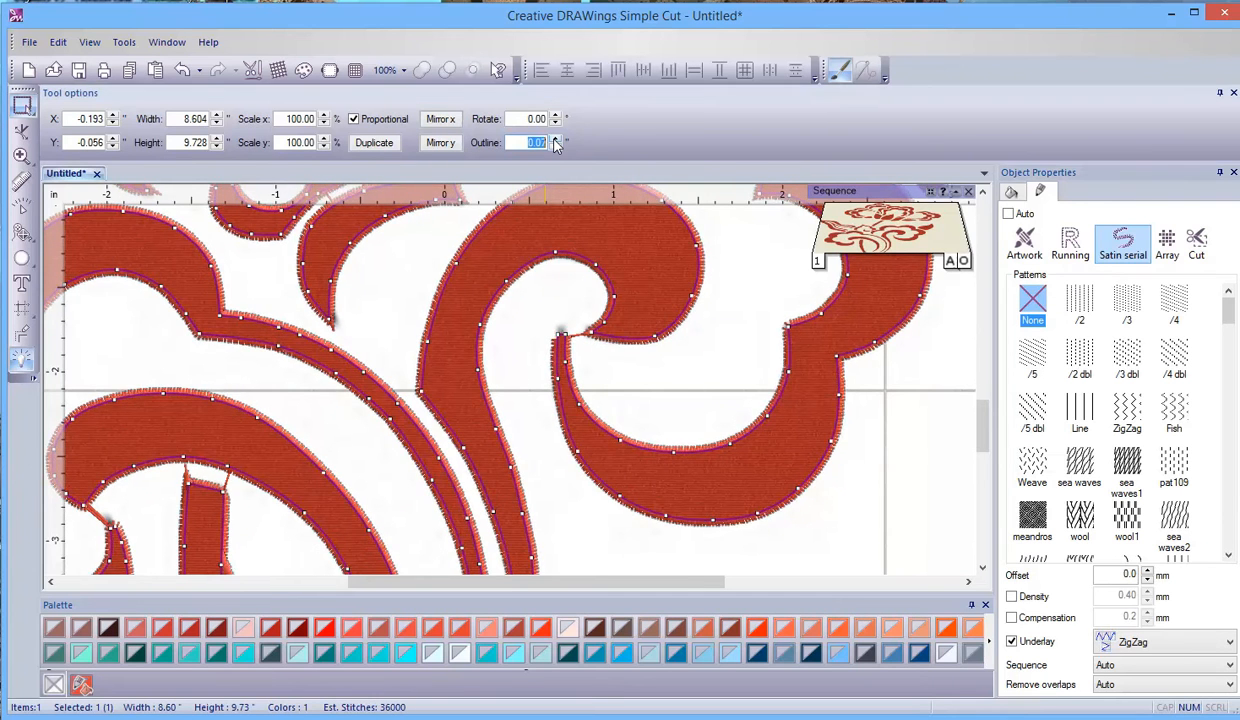
click(556, 139)
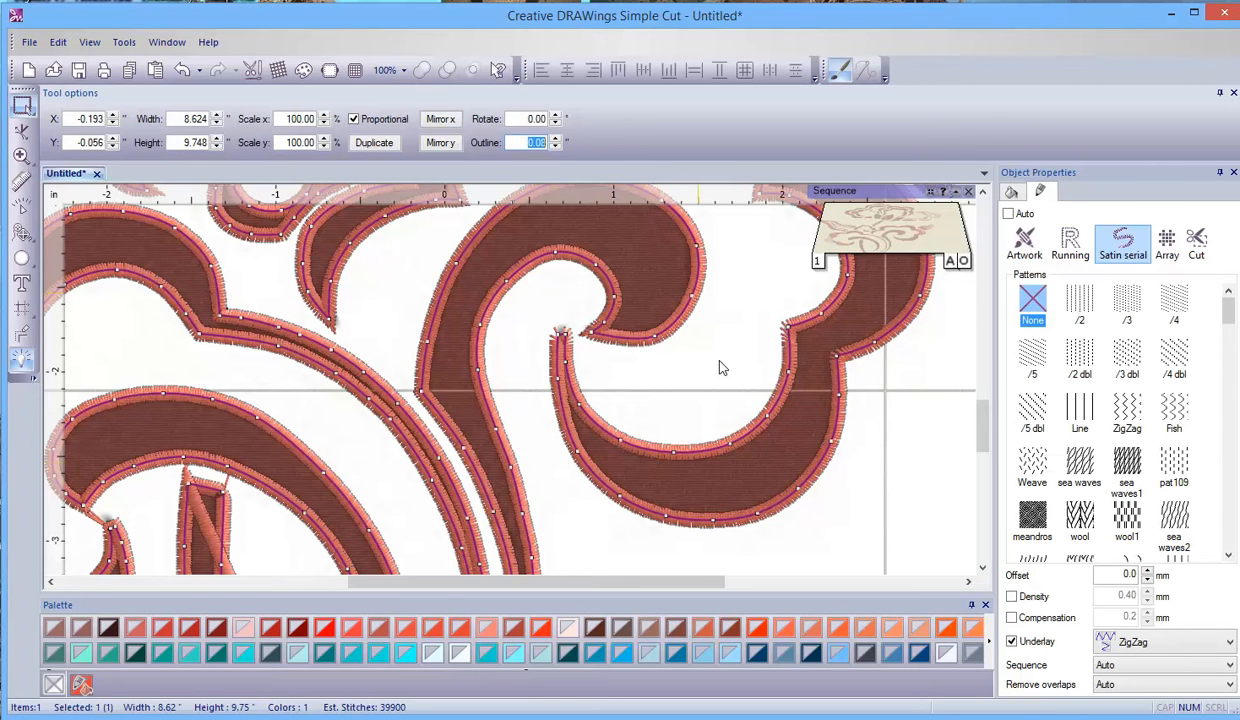
- Deselect the artwork and examine the satin outline's coverage at the curl tips, corners and narrow stems
click(921, 479)
scroll(592, 388, down, 2)
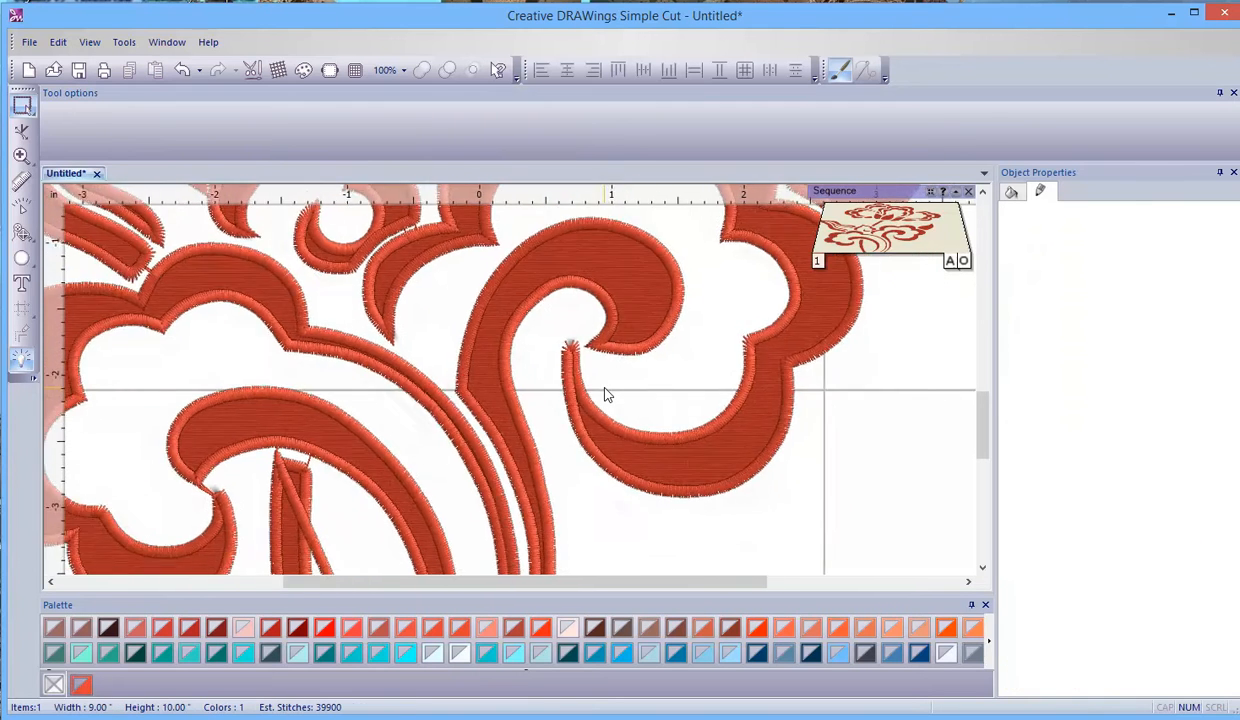
scroll(433, 446, down, 4)
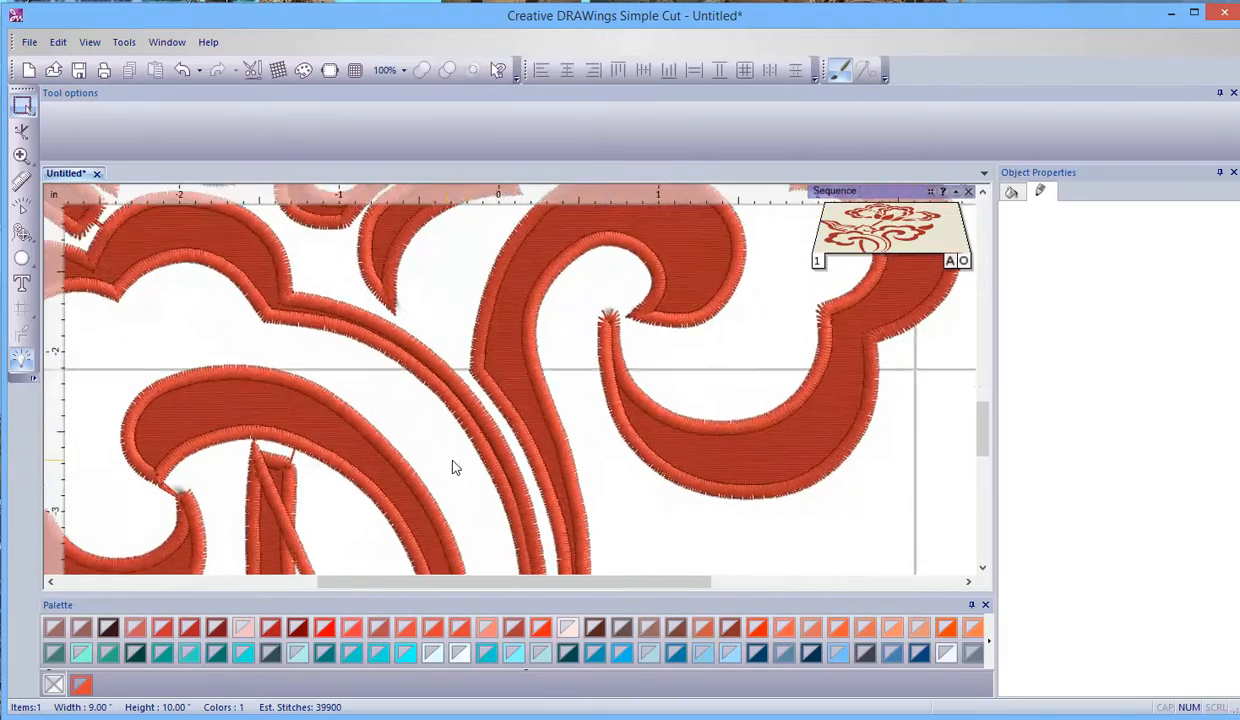
scroll(646, 523, up, 5)
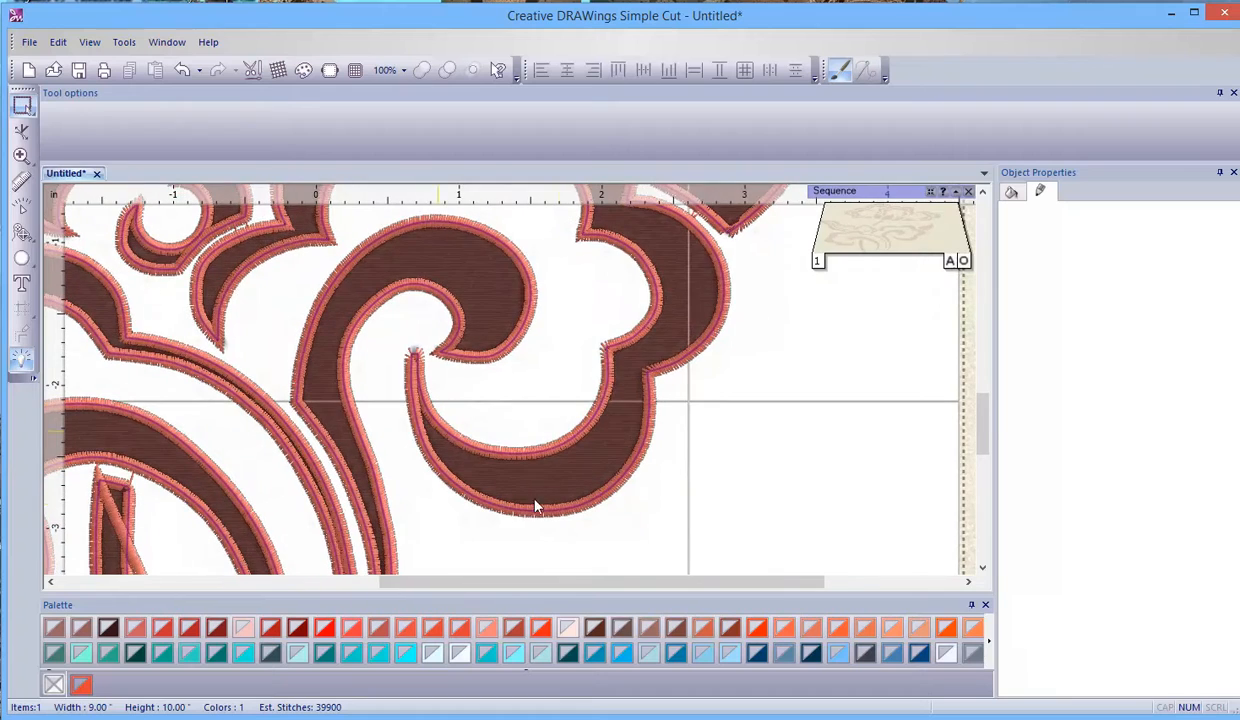
scroll(420, 385, up, 4)
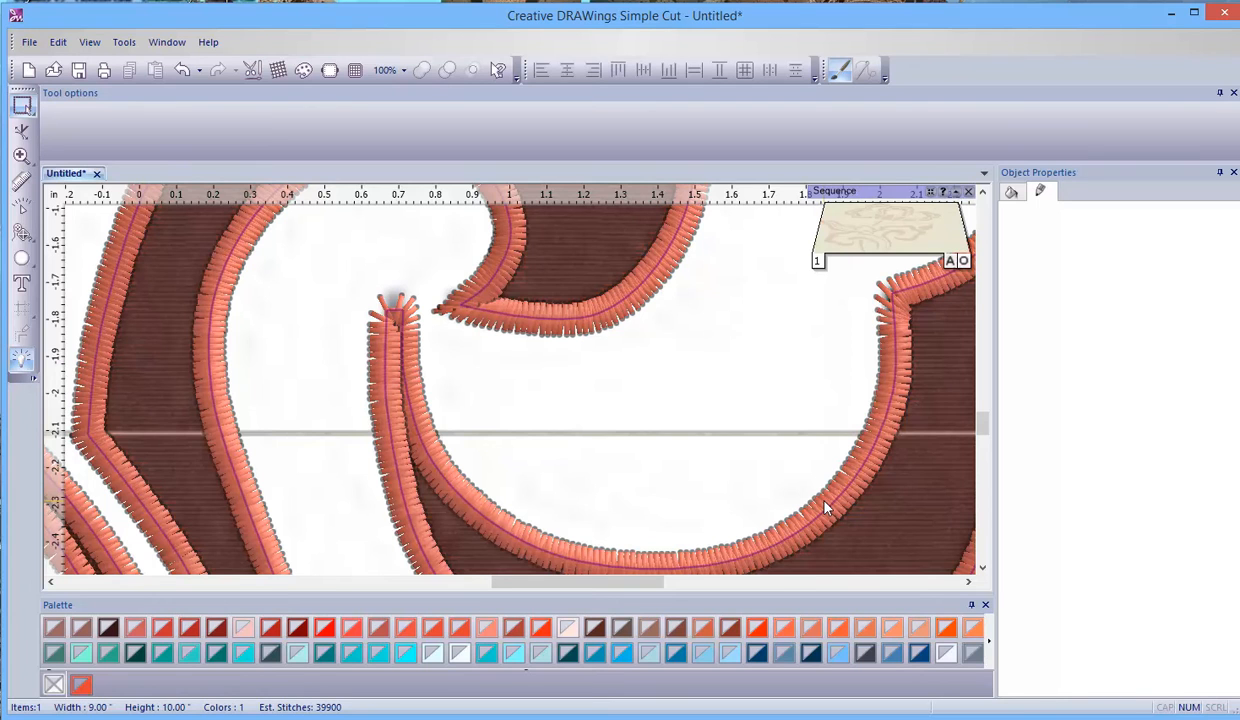
scroll(824, 505, down, 5)
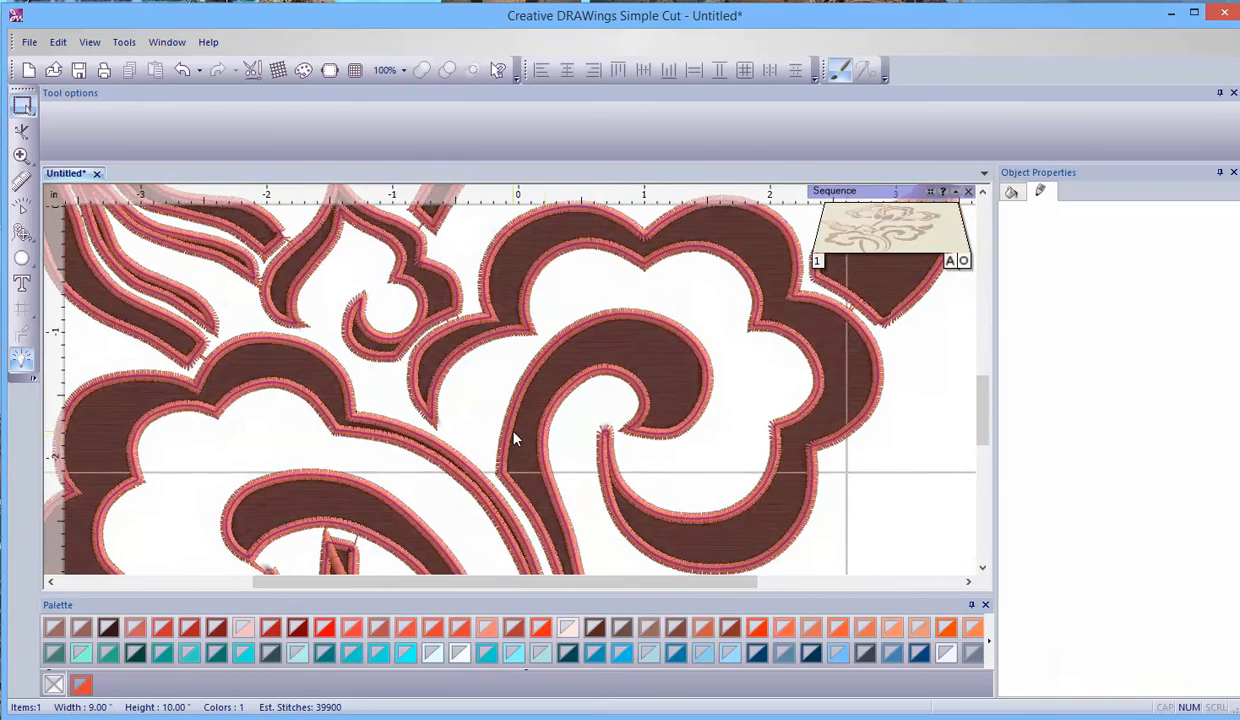
scroll(515, 437, up, 3)
scroll(675, 449, up, 8)
scroll(659, 384, down, 8)
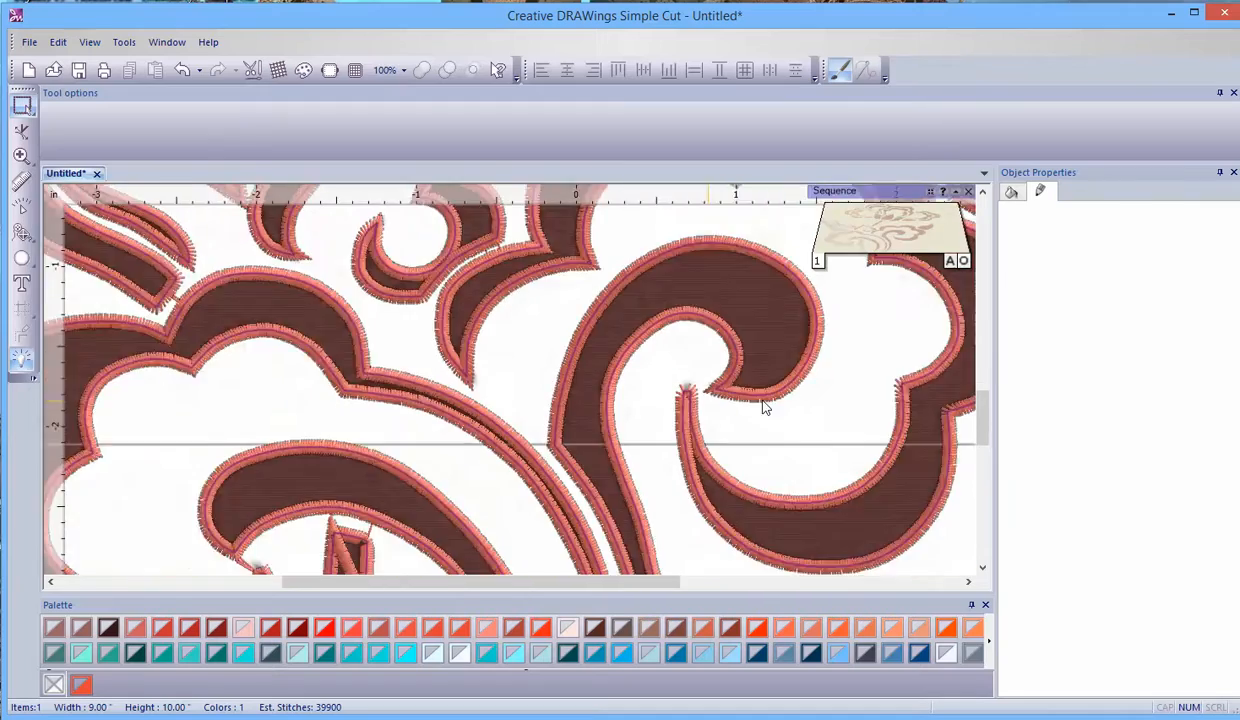
- Select the artwork and use node editing to move the left corner and adjacent edge node of the middle narrow stem's lower tip outward
scroll(763, 402, down, 1)
drag(981, 416, 982, 462)
scroll(609, 520, up, 1)
scroll(609, 520, up, 6)
scroll(577, 498, down, 1)
click(983, 567)
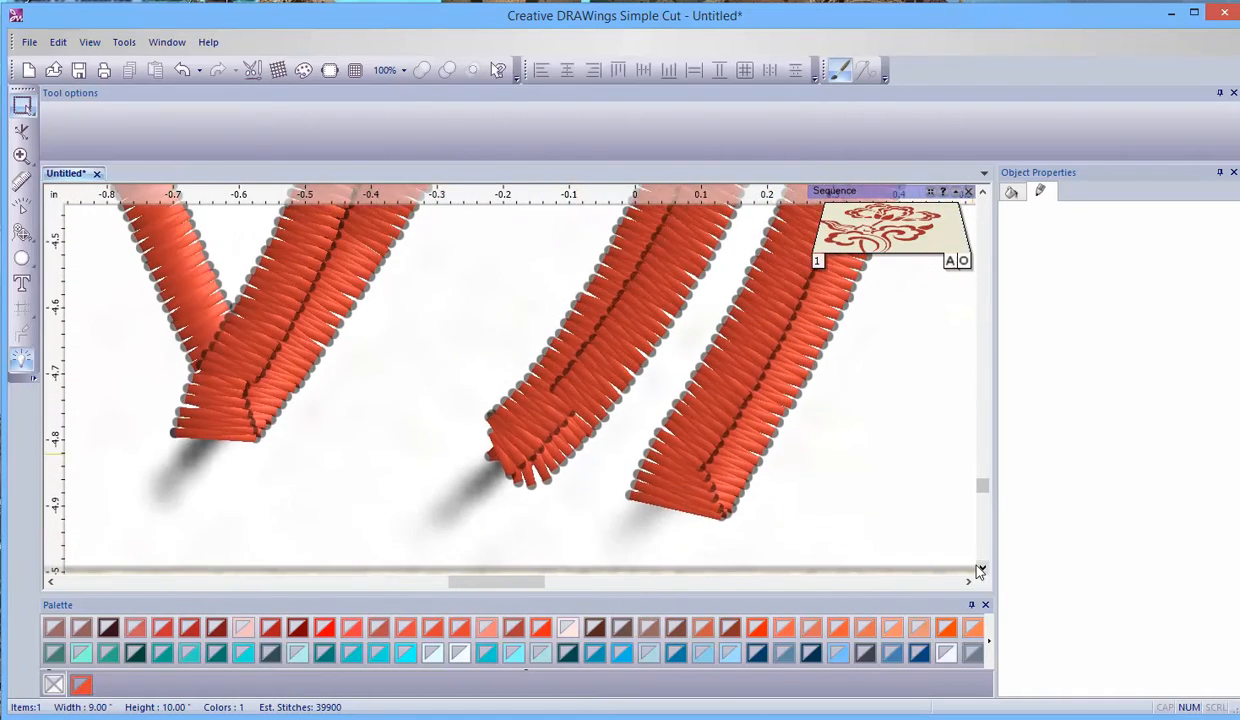
click(519, 422)
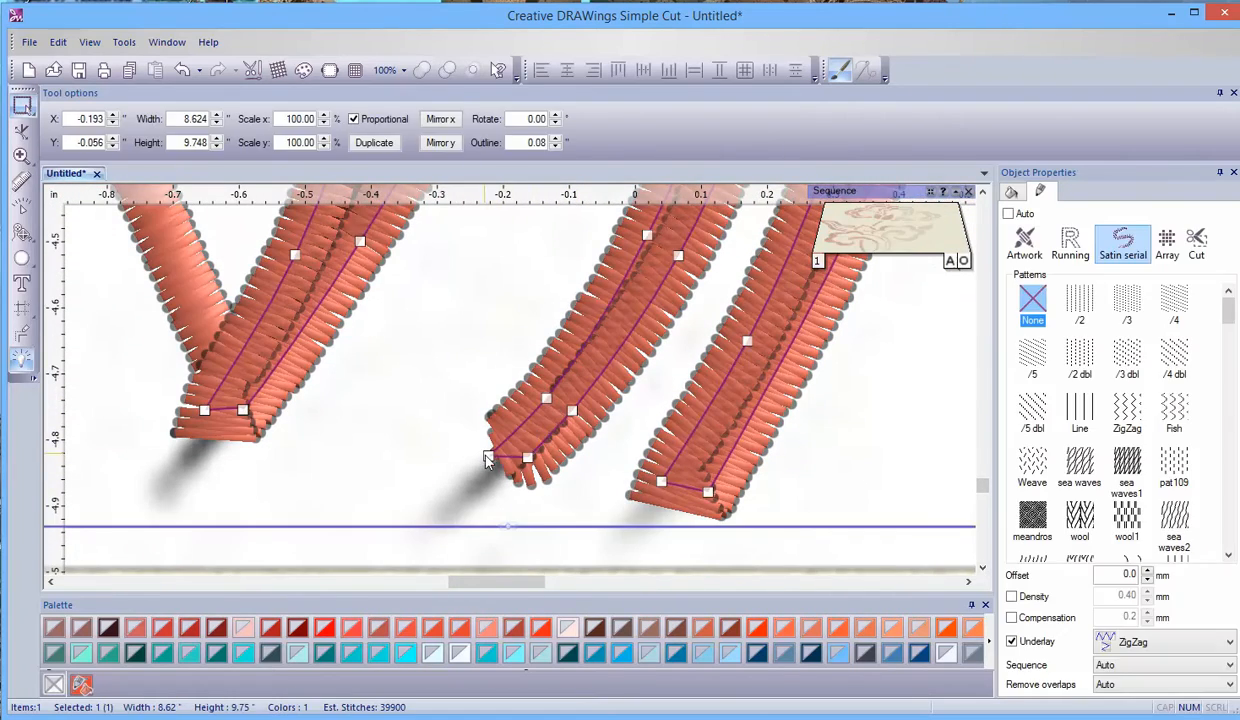
click(24, 131)
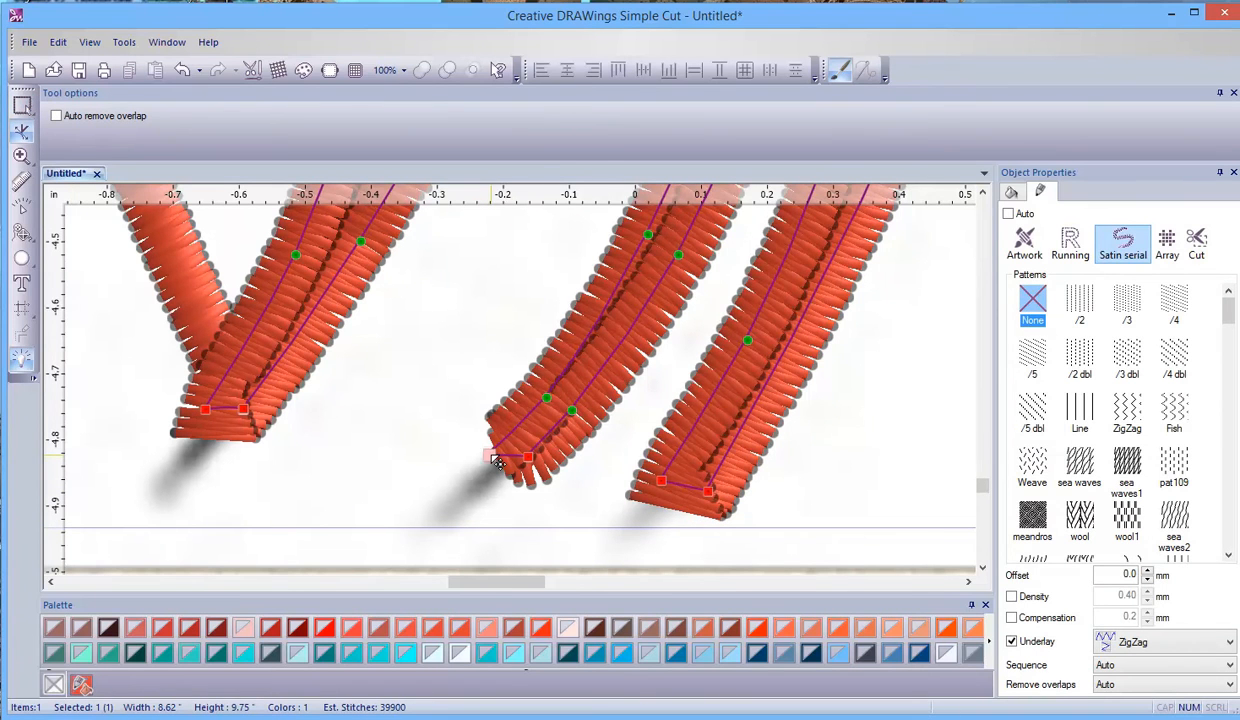
drag(497, 462, 480, 454)
drag(547, 398, 535, 391)
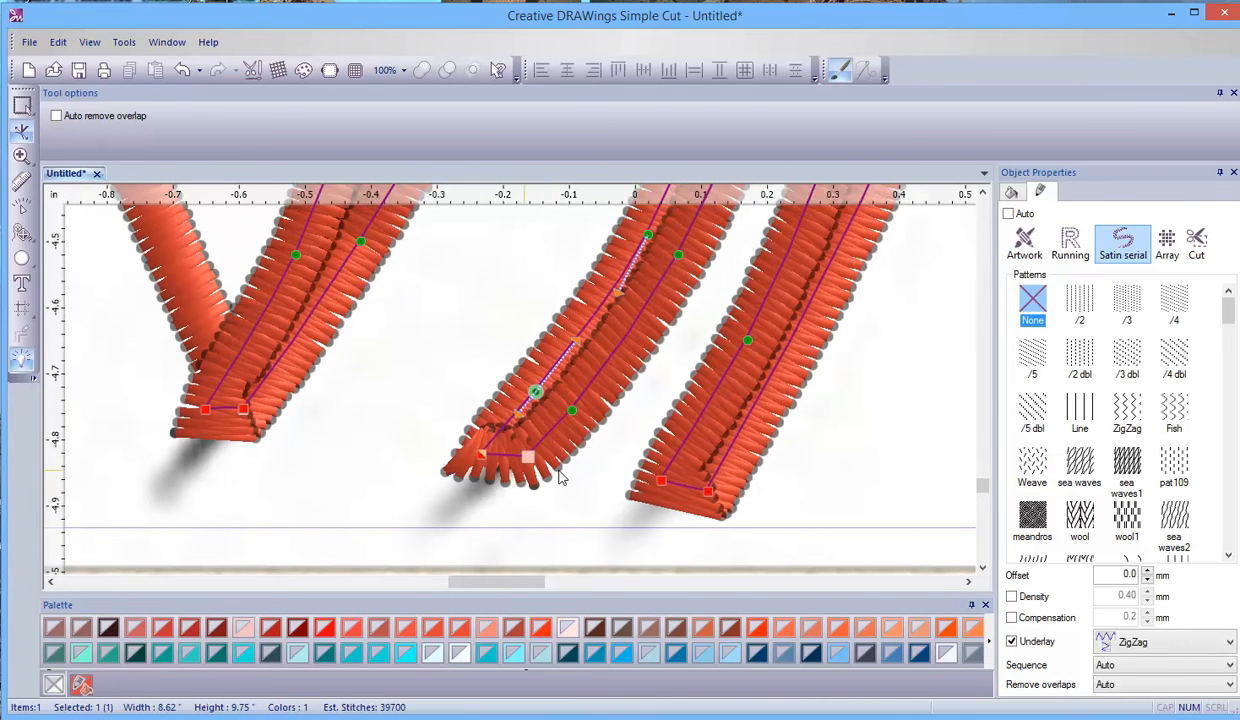
- Adjust the curve handle at the right corner of the neighbouring stem's lower tip and shift that corner slightly outward to widen the tip
scroll(740, 418, down, 1)
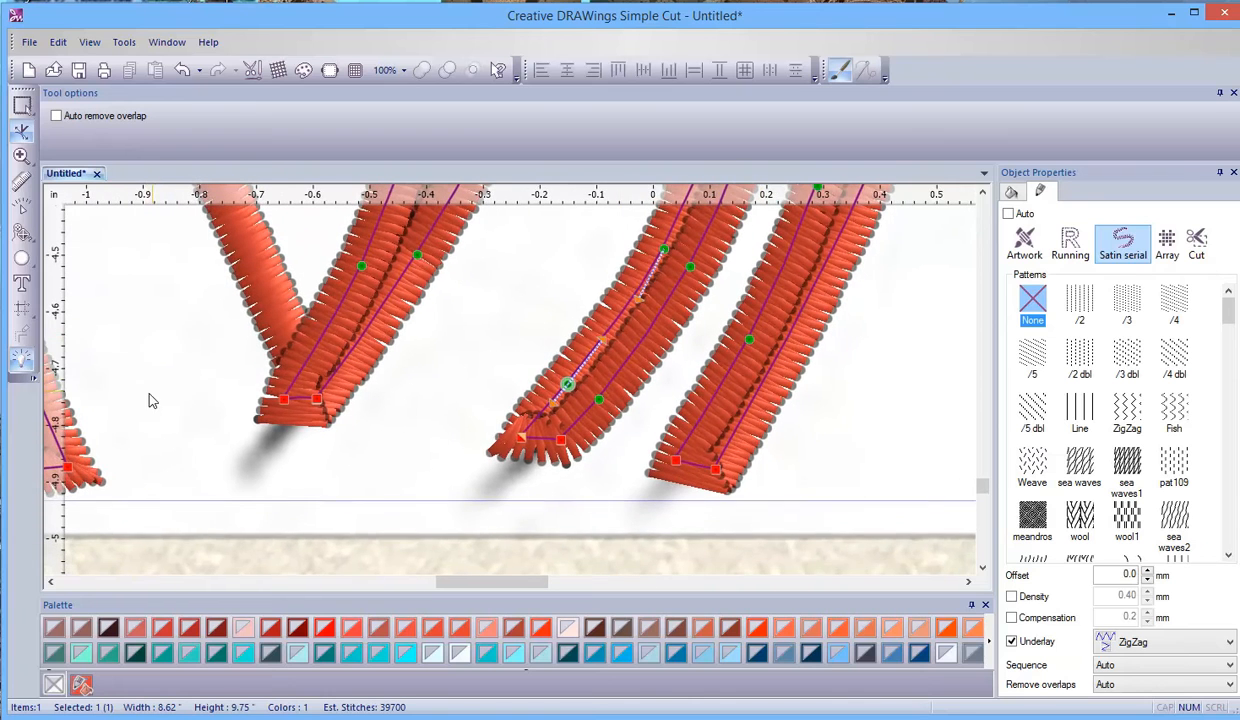
click(984, 194)
click(984, 194)
scroll(215, 326, down, 5)
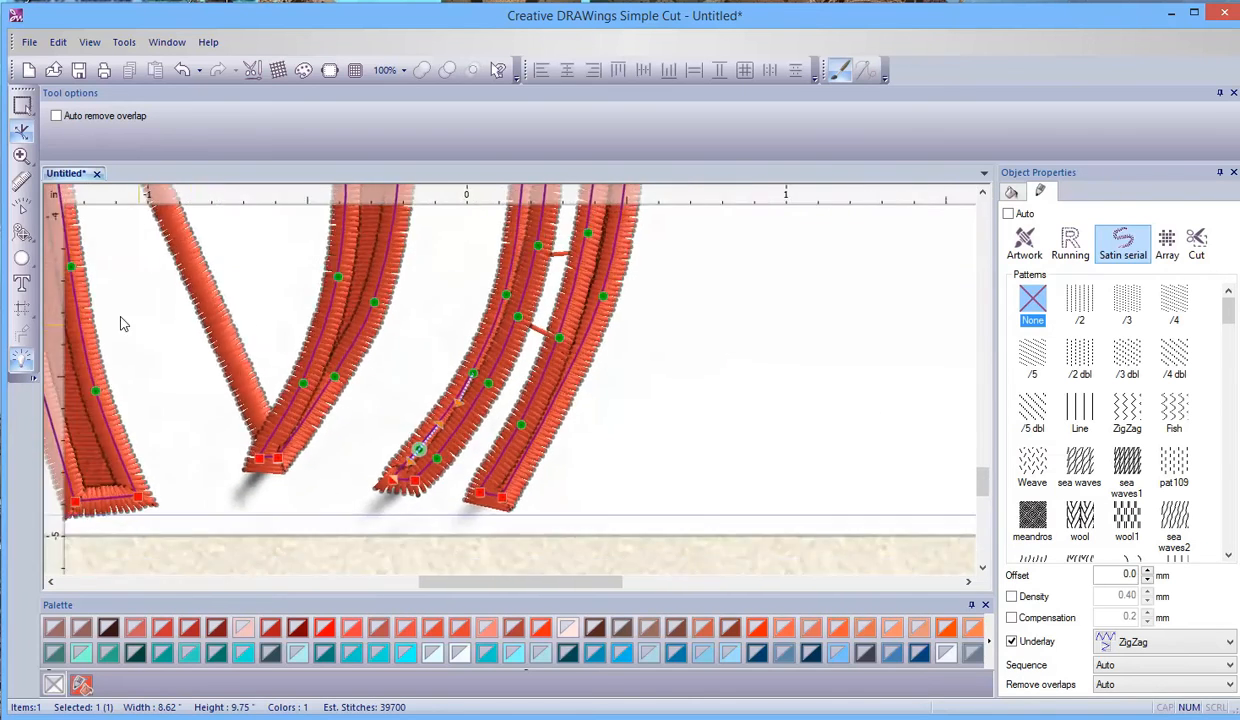
click(983, 193)
click(983, 193)
drag(605, 583, 472, 583)
scroll(553, 473, up, 3)
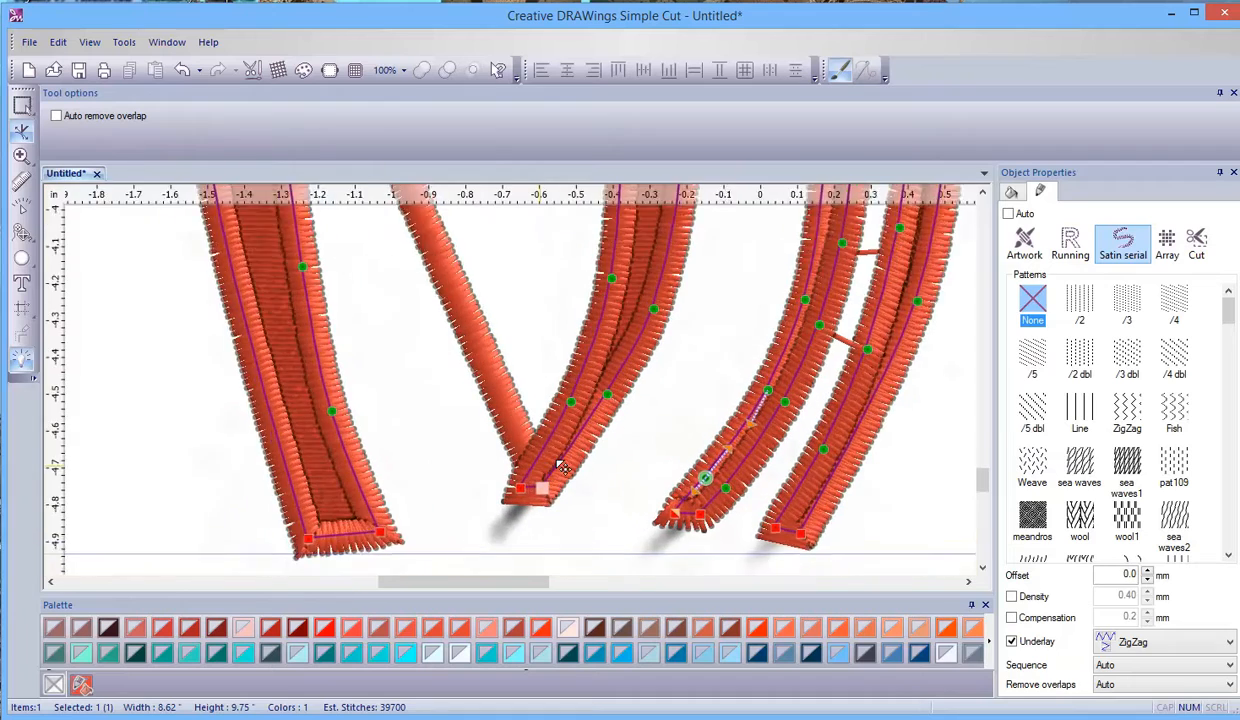
drag(543, 497, 568, 499)
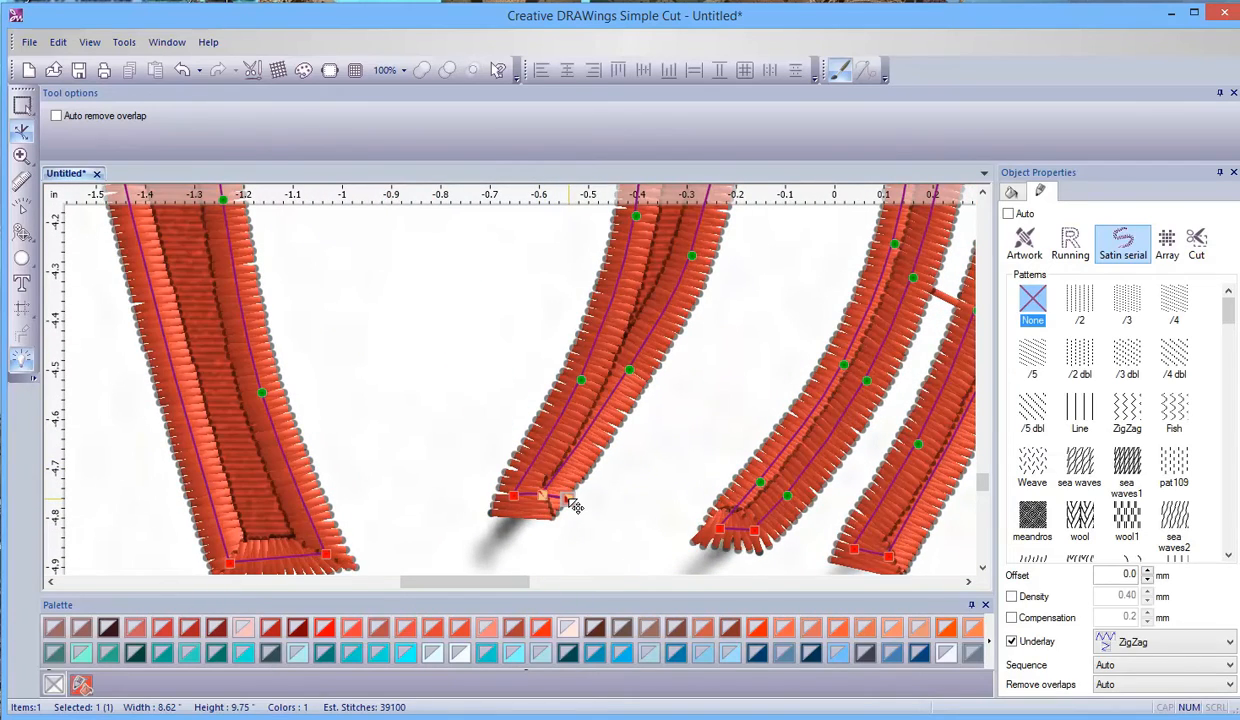
scroll(567, 500, up, 3)
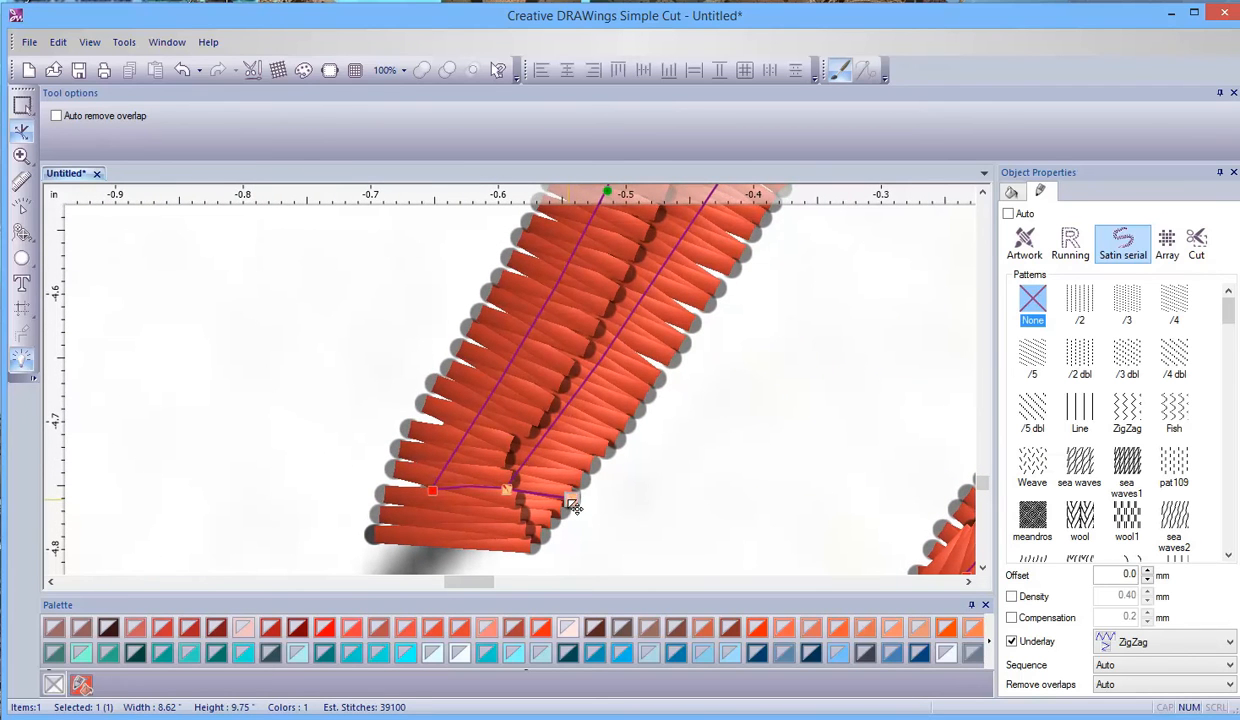
drag(573, 507, 509, 498)
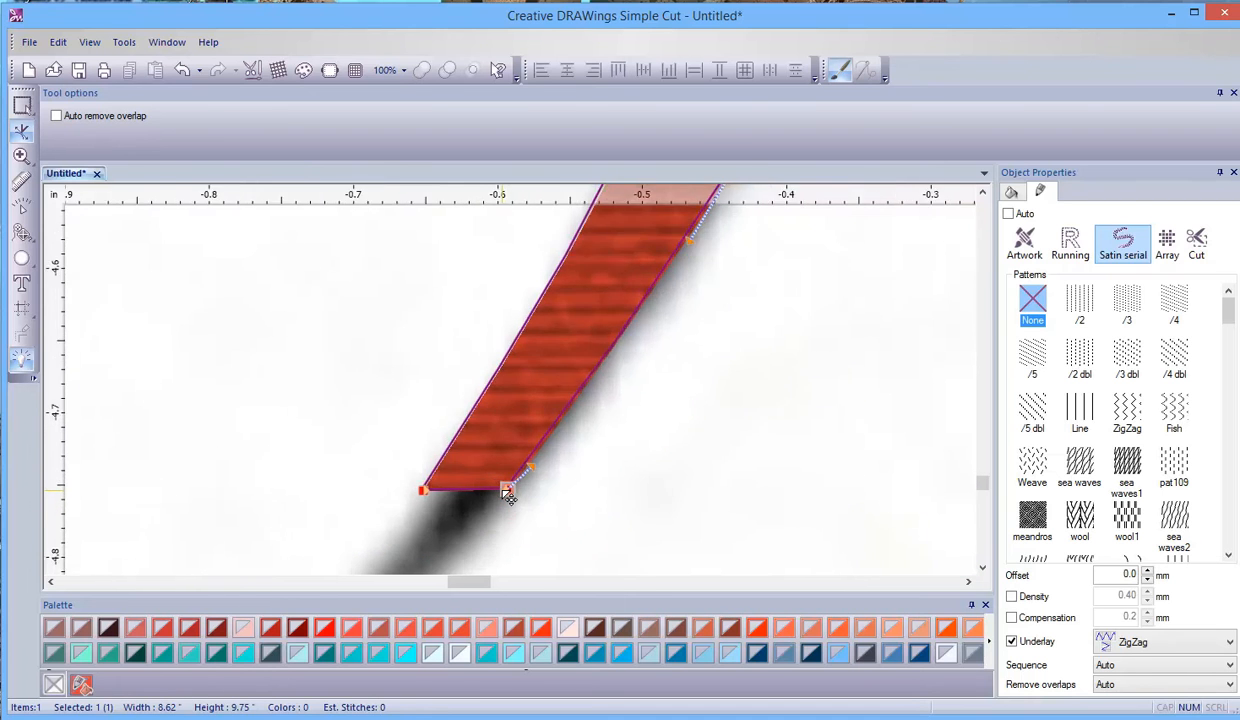
scroll(510, 489, up, 5)
drag(538, 478, 784, 499)
- Align the curve handle of that stem tip's right corner with the stem's edge, and deselect the artwork
scroll(783, 500, down, 3)
scroll(784, 499, down, 3)
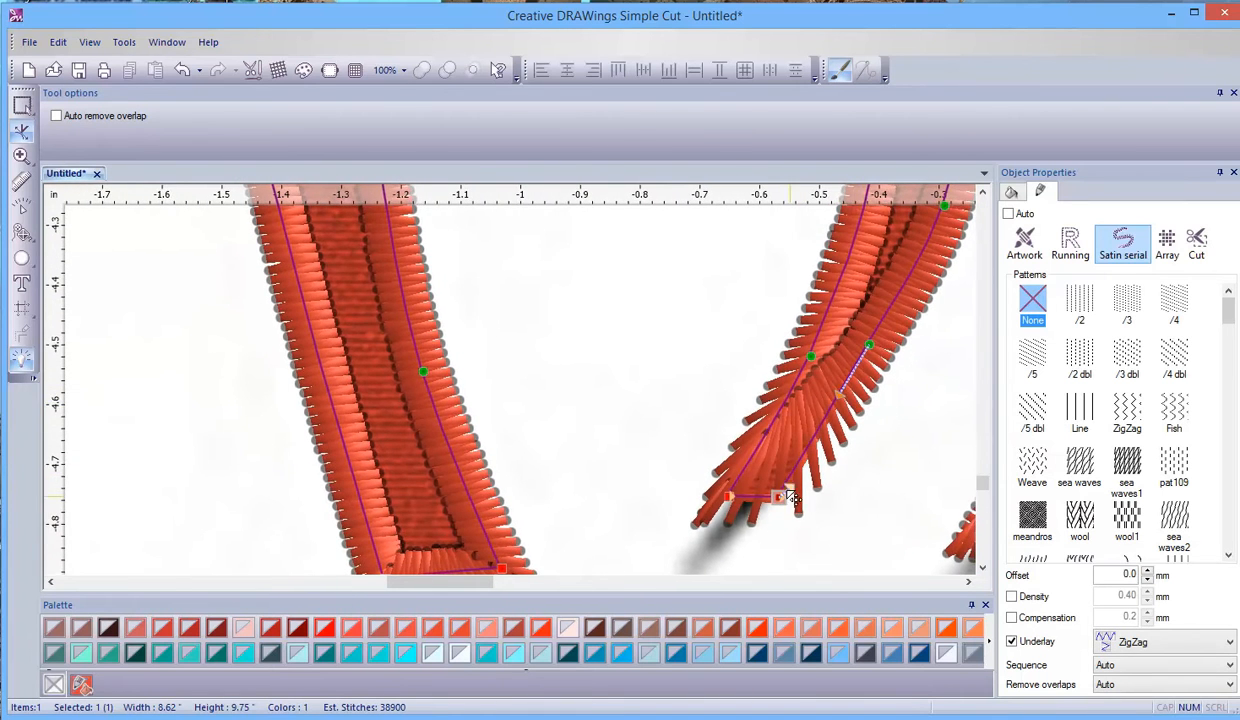
drag(793, 488, 816, 499)
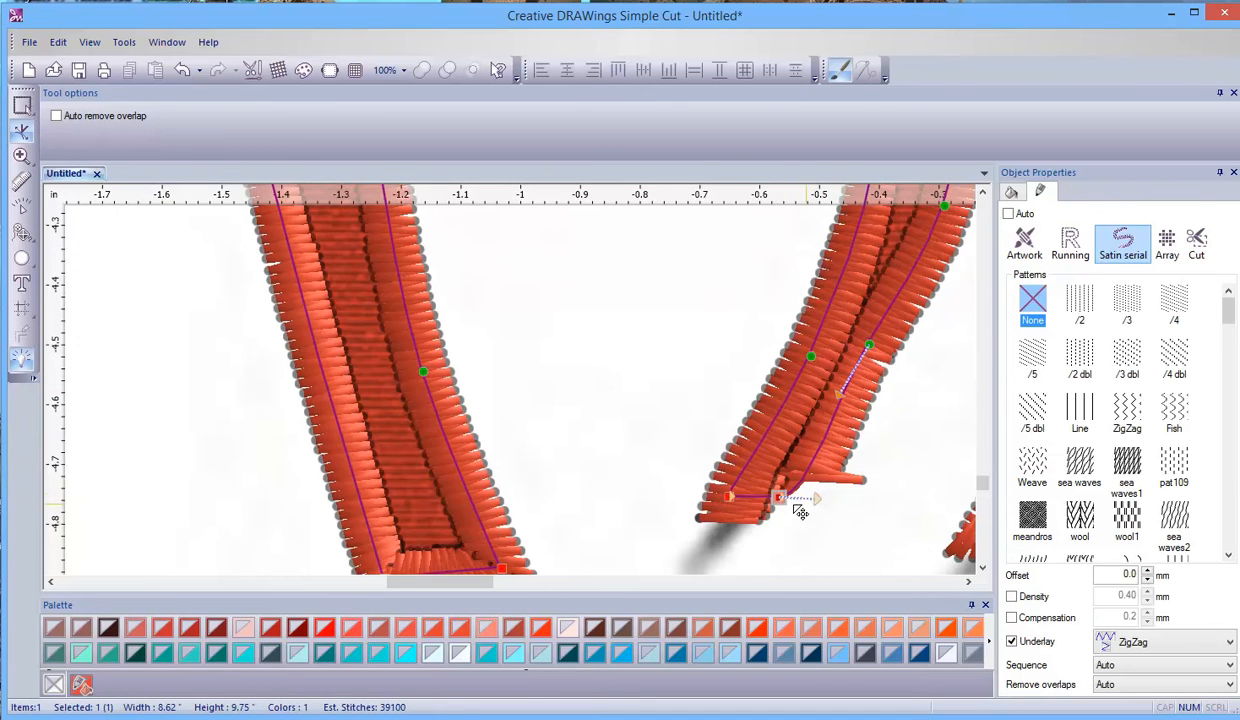
scroll(787, 505, up, 1)
scroll(787, 505, up, 3)
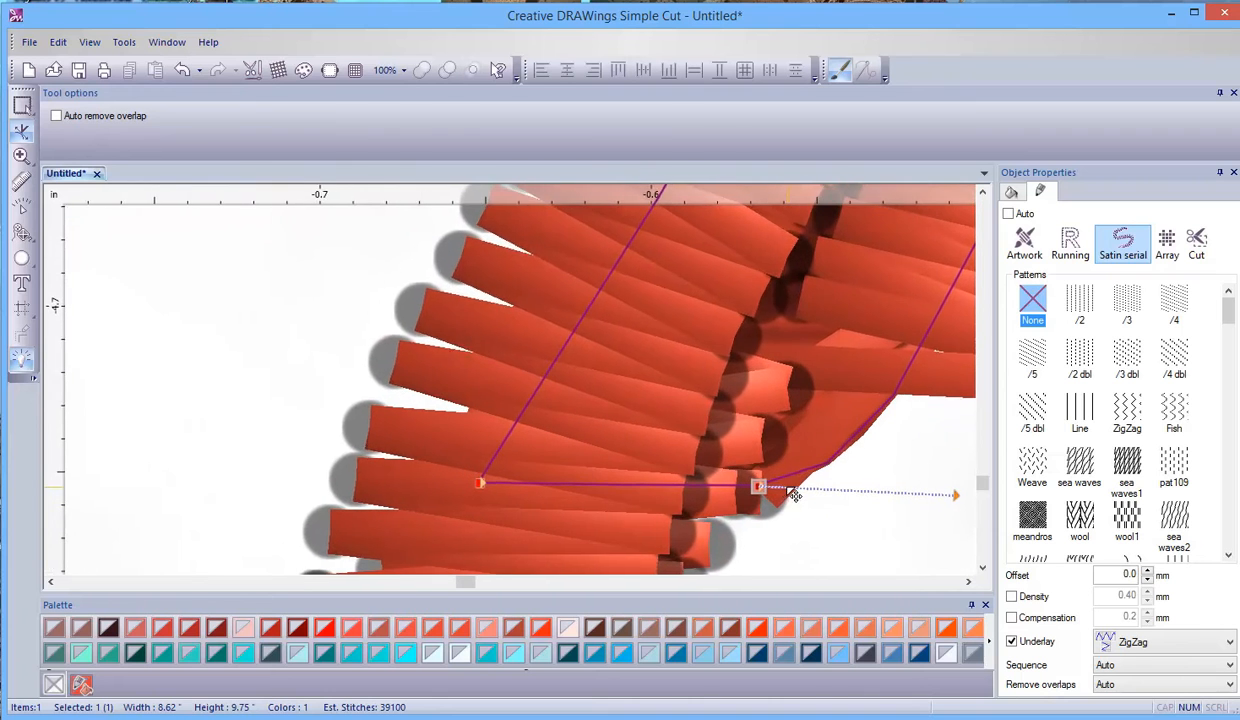
drag(957, 494, 862, 366)
scroll(857, 358, down, 4)
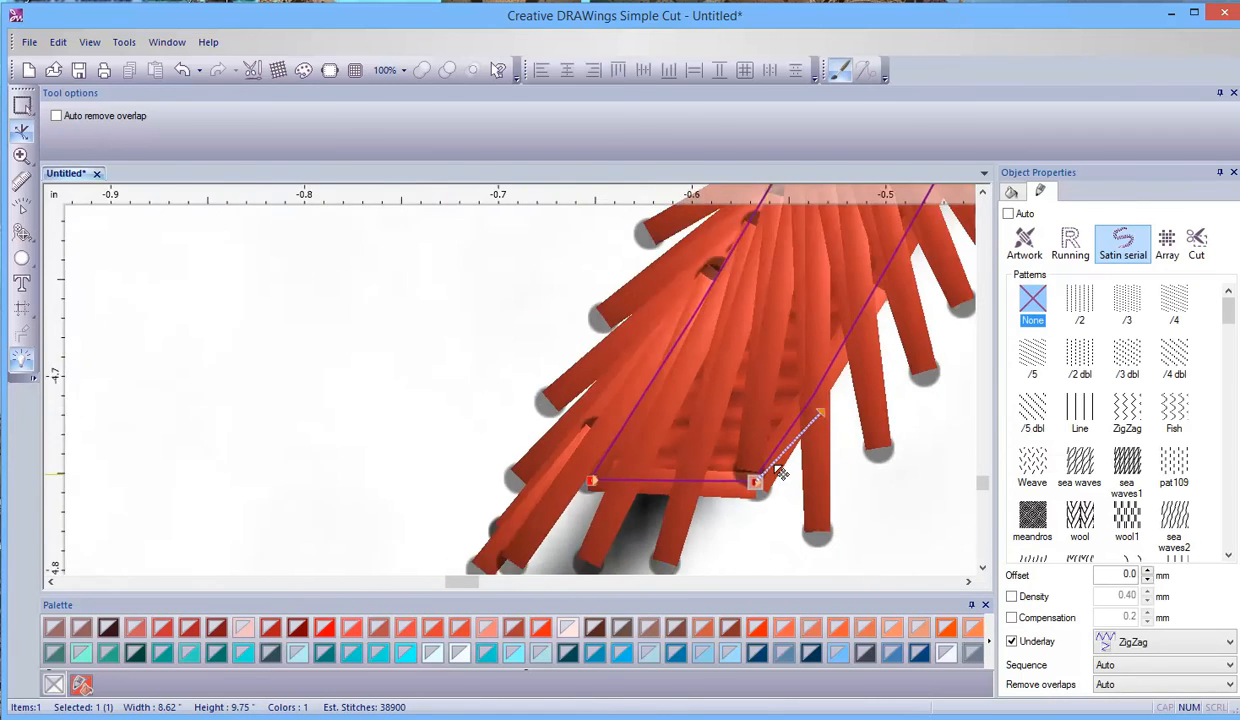
click(858, 405)
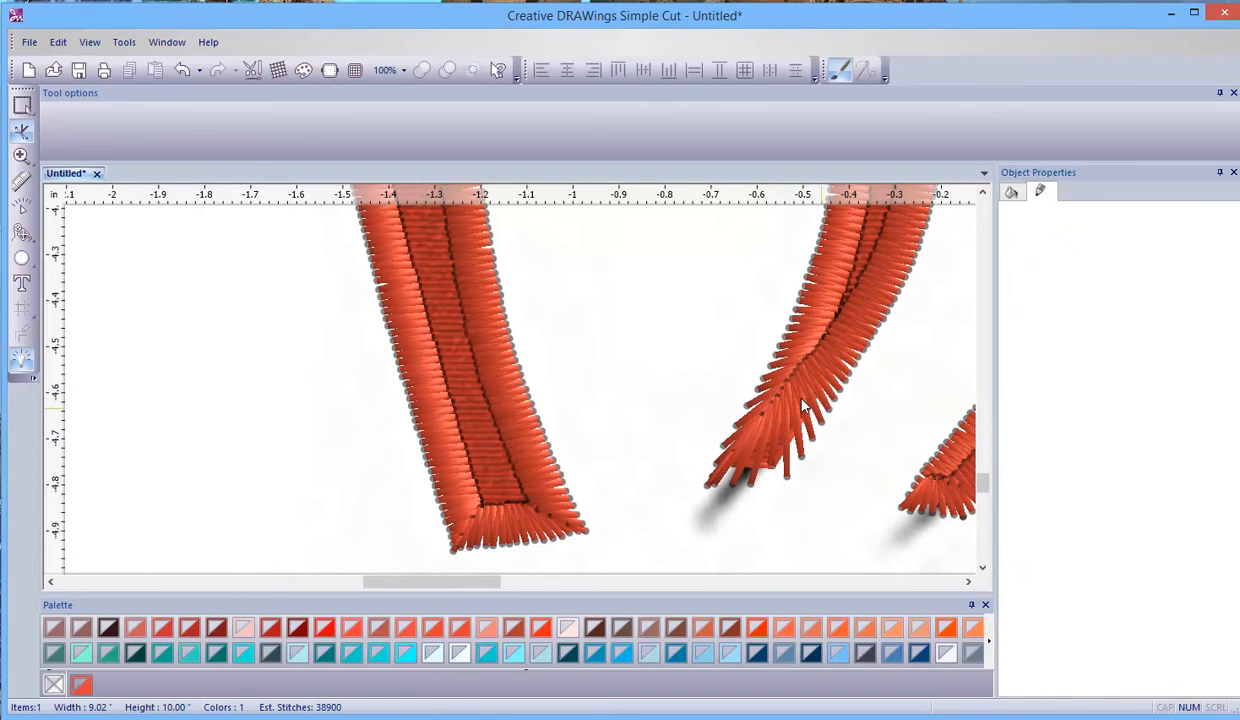
- Examine the satin outline from the stem ends up through the curls and leaves to the flower petals for narrow or badly covered spots
click(770, 381)
scroll(720, 351, down, 2)
click(890, 340)
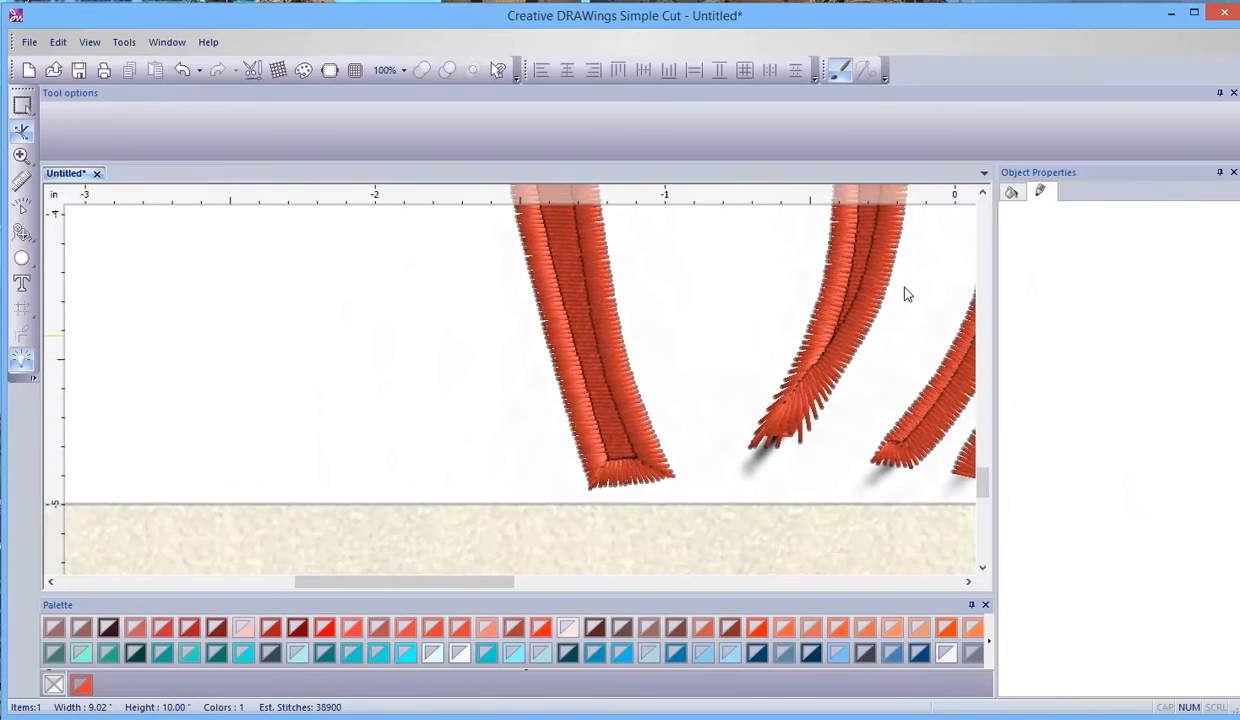
click(983, 193)
click(983, 193)
click(983, 193)
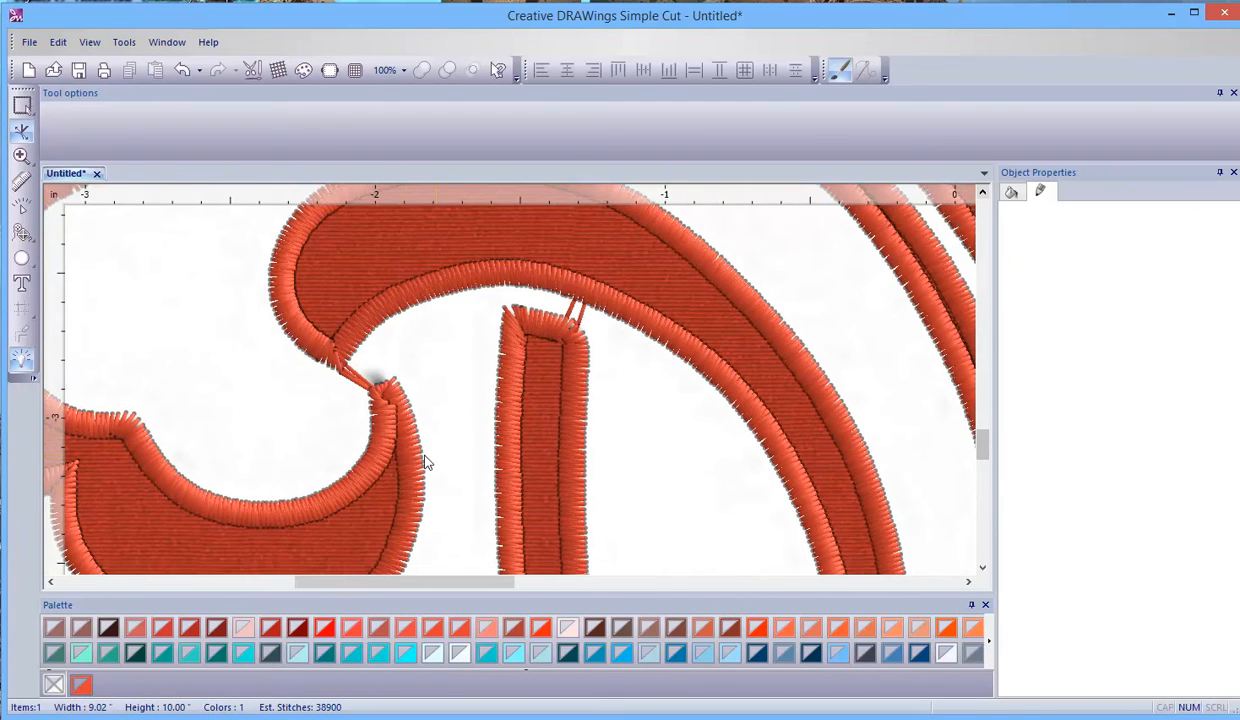
click(983, 193)
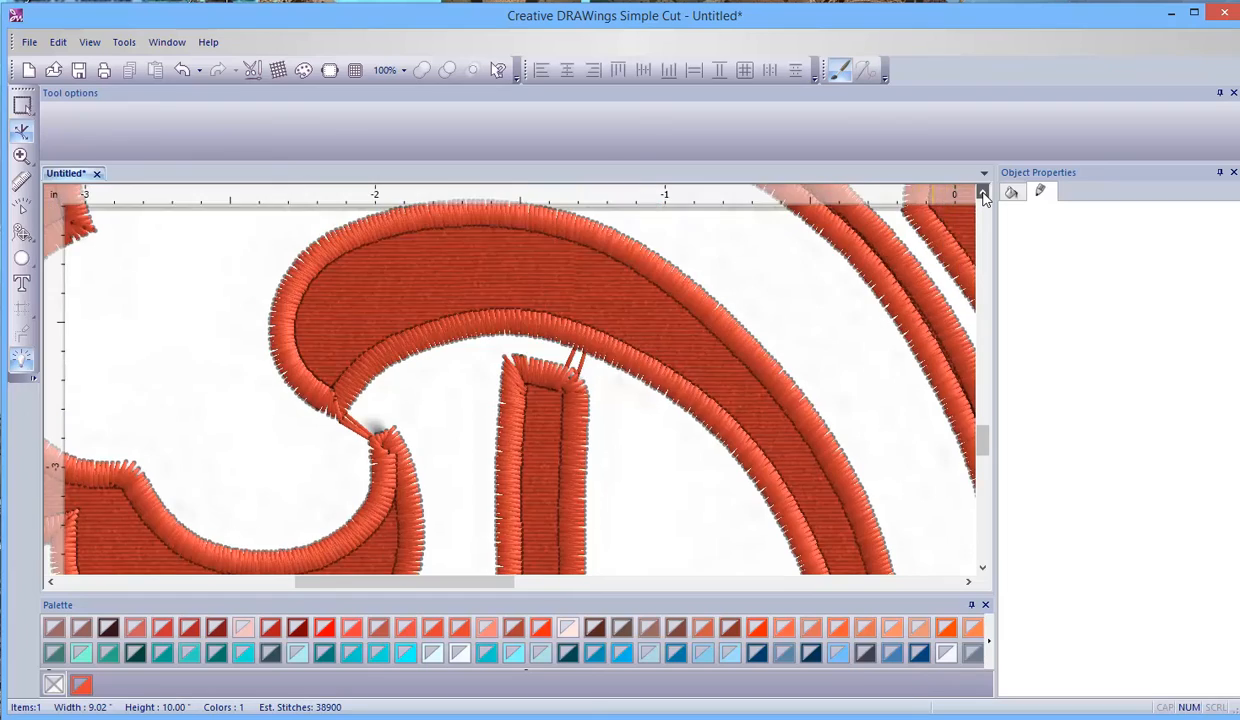
click(983, 193)
click(983, 193)
scroll(354, 409, down, 3)
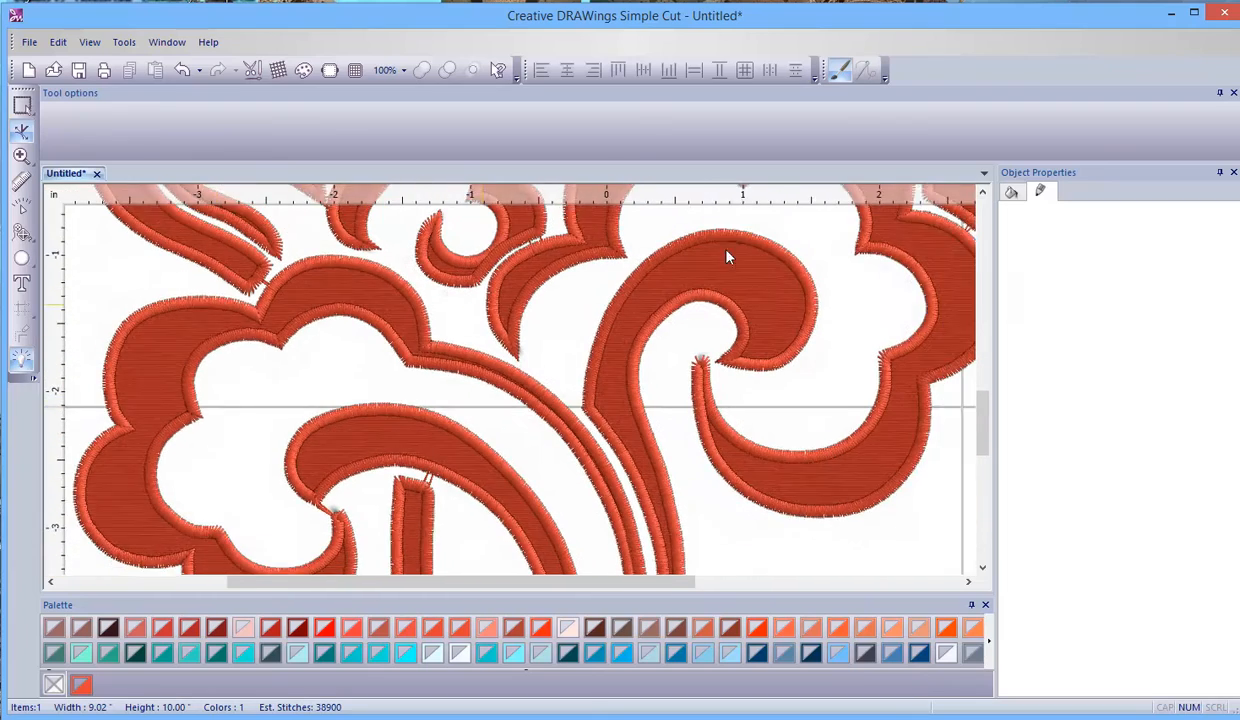
click(983, 193)
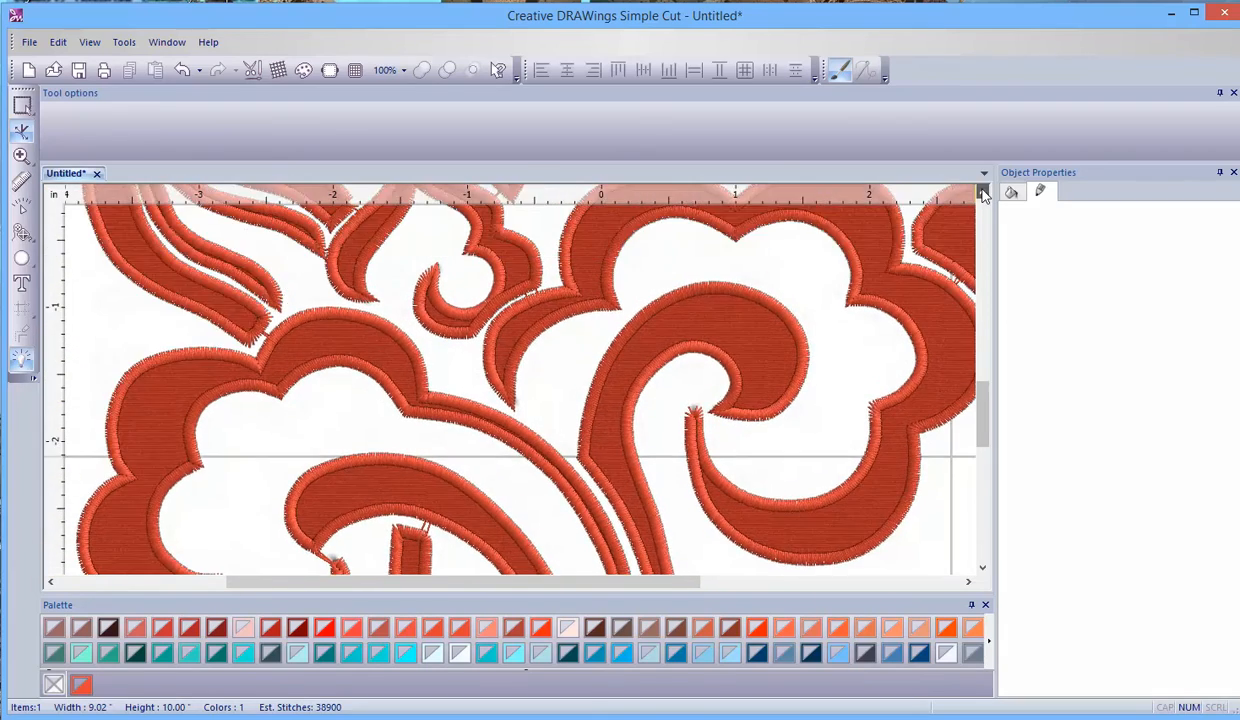
click(983, 193)
click(983, 193)
click(983, 193)
scroll(280, 451, up, 5)
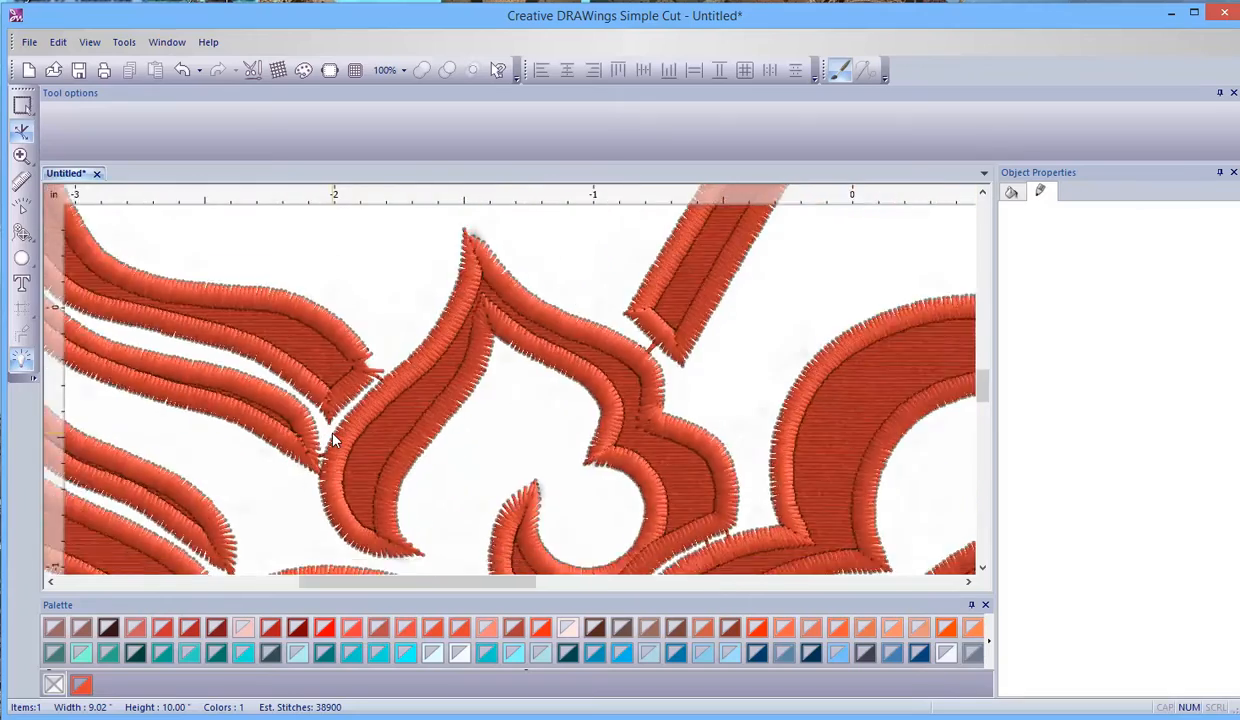
scroll(637, 374, down, 5)
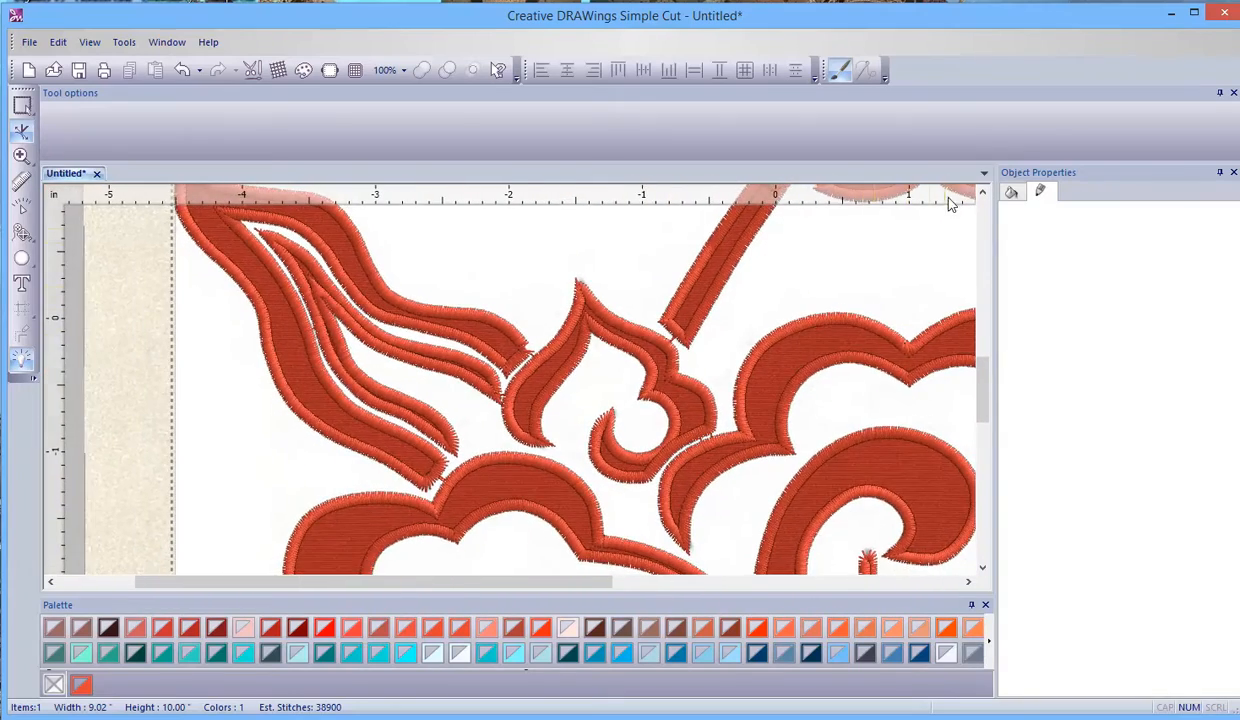
click(983, 193)
click(983, 193)
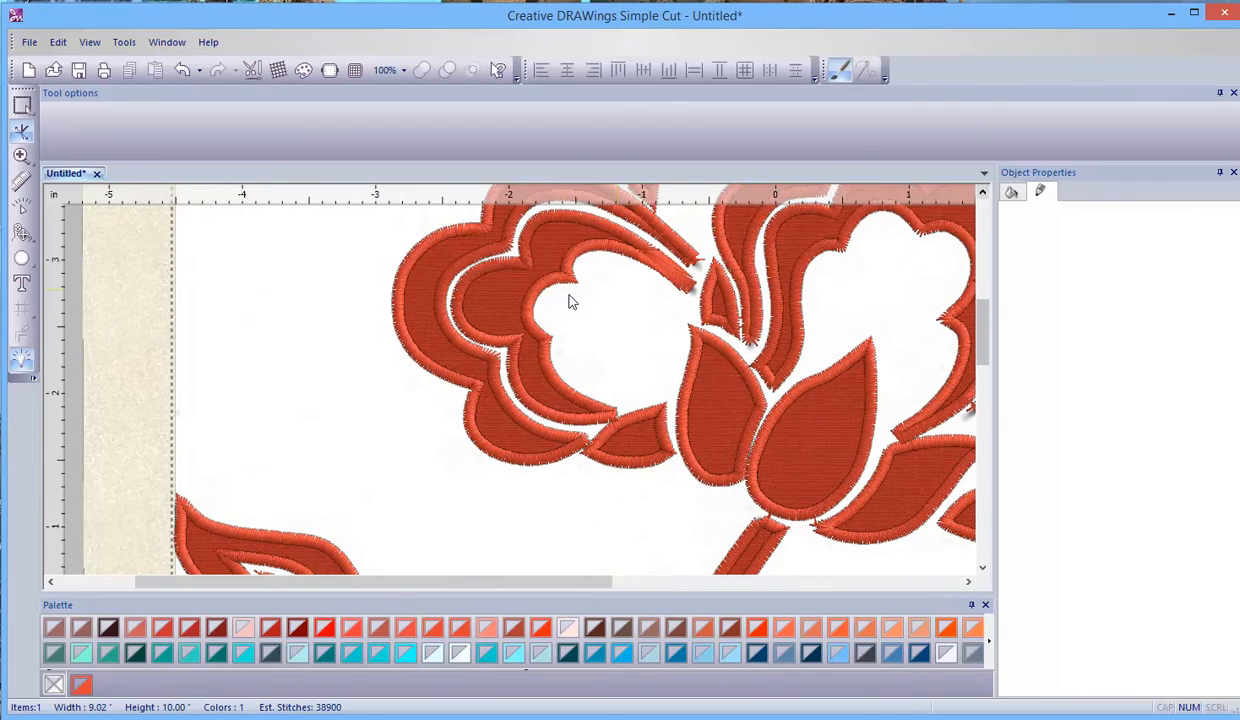
- Widen the left inner petal's narrow tip by moving its lower edge node and outer end corner outward
scroll(645, 277, up, 3)
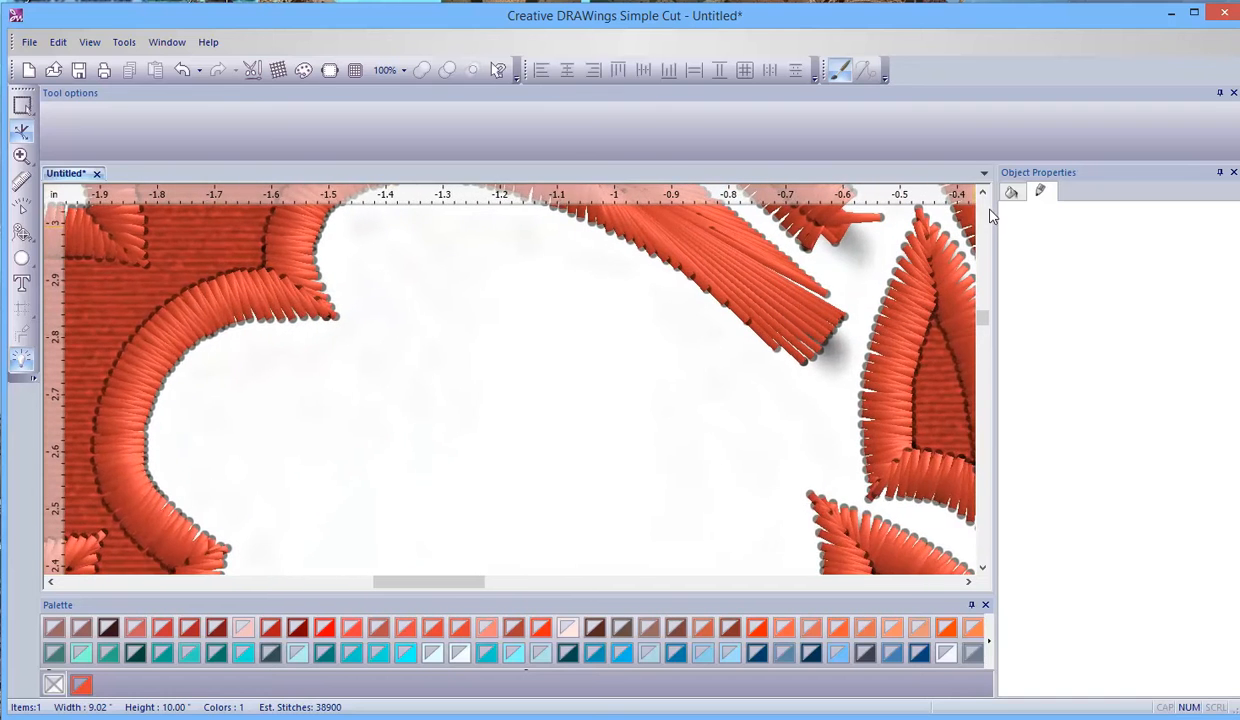
scroll(990, 220, up, 3)
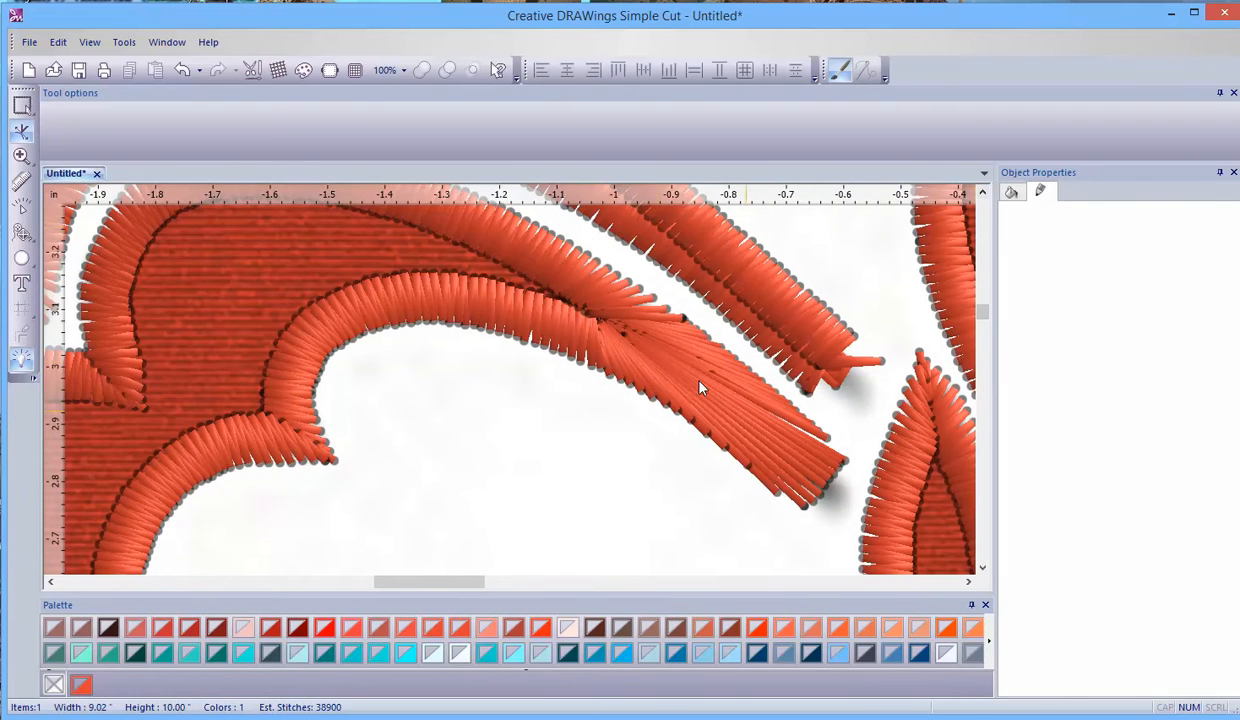
click(662, 373)
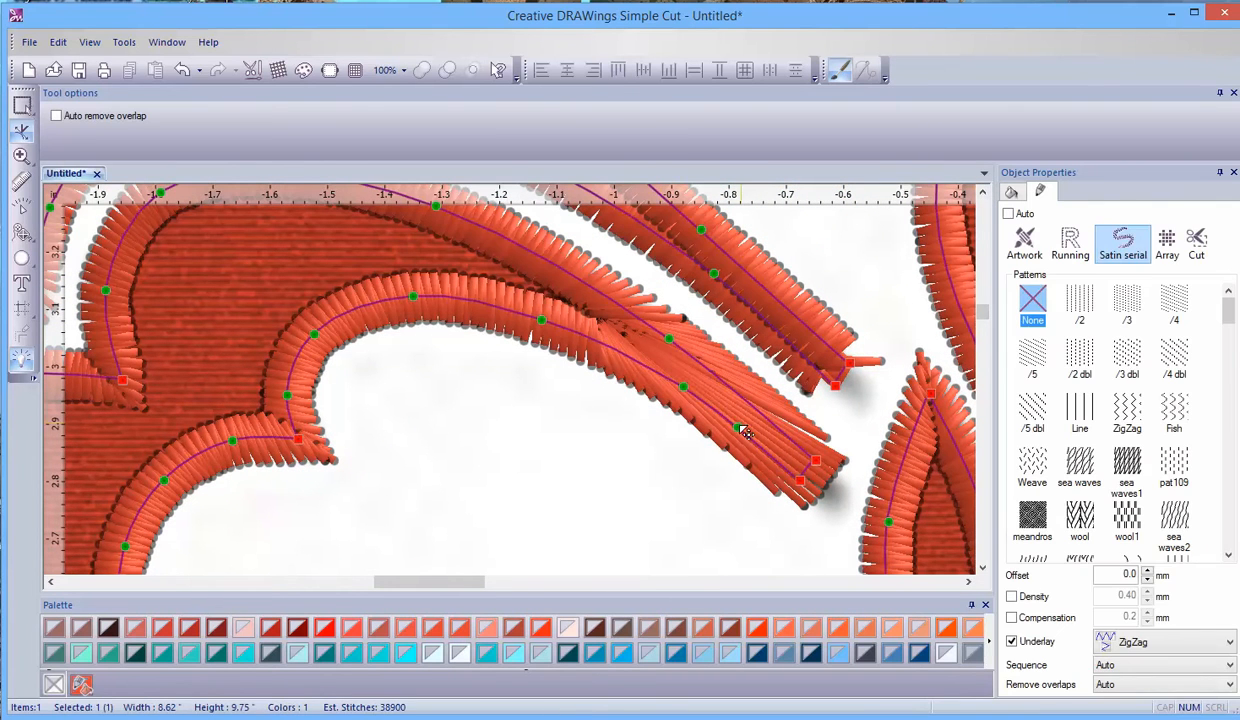
drag(686, 391, 684, 395)
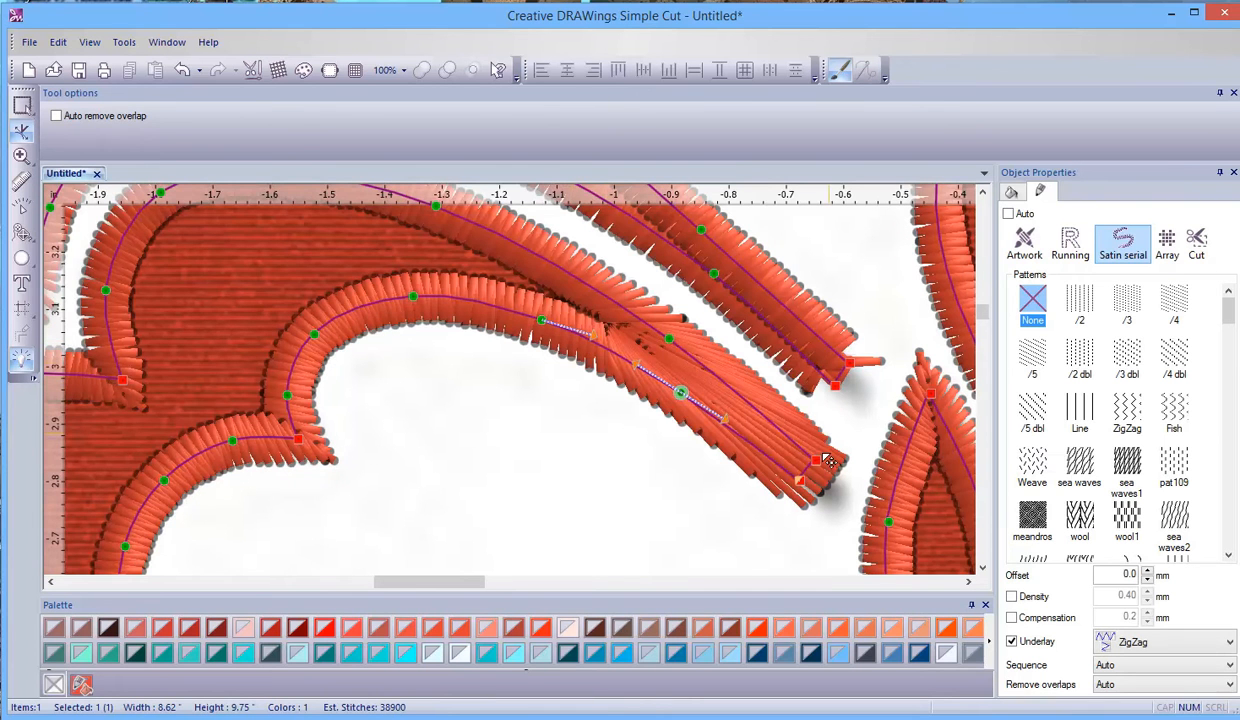
drag(818, 460, 827, 447)
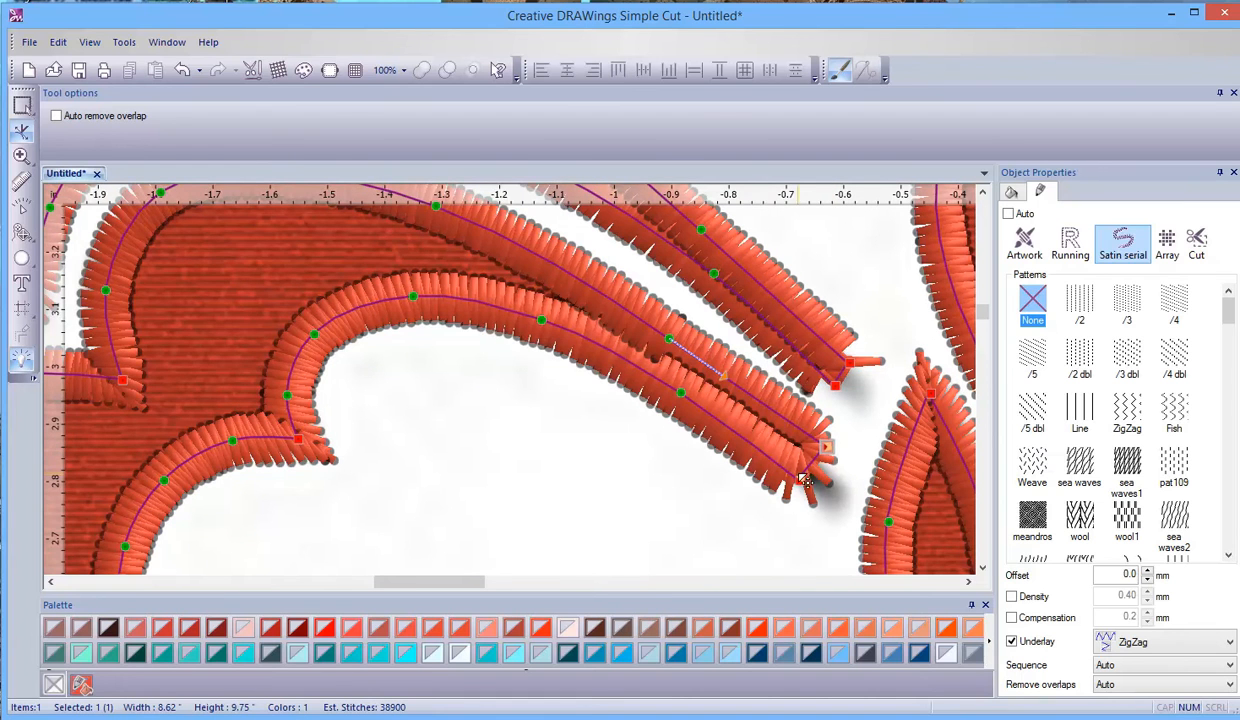
drag(833, 455, 840, 455)
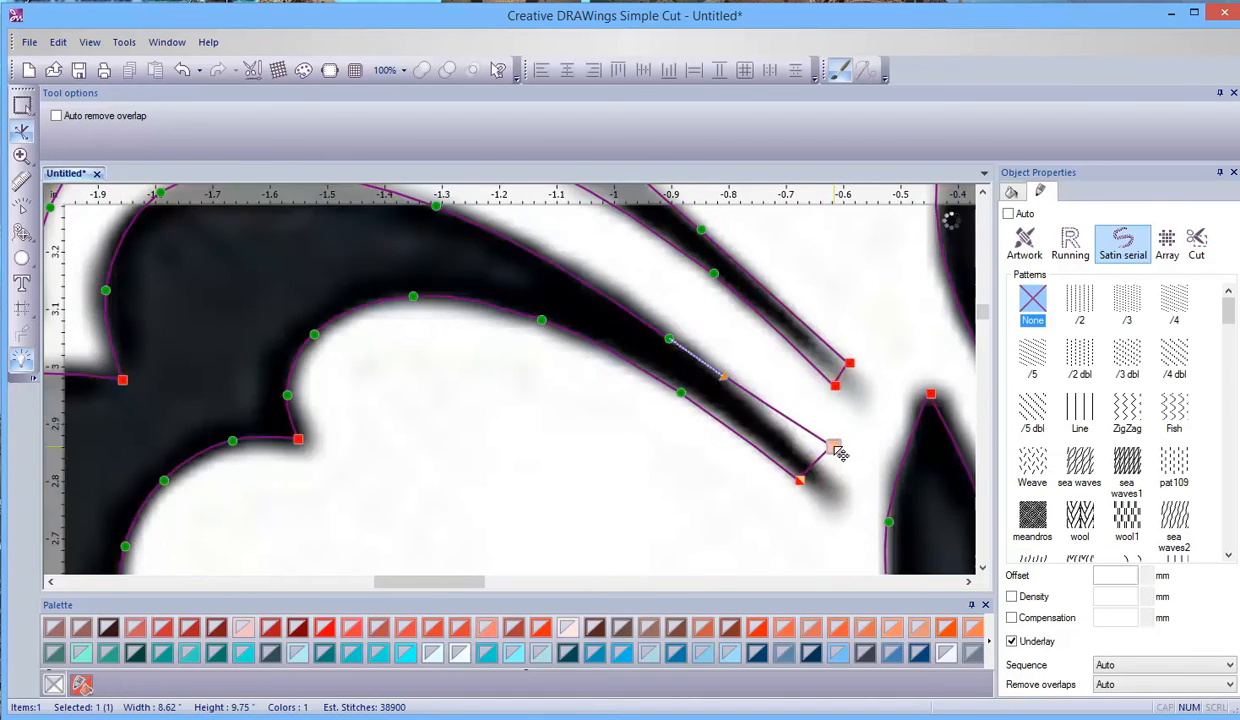
drag(835, 455, 833, 452)
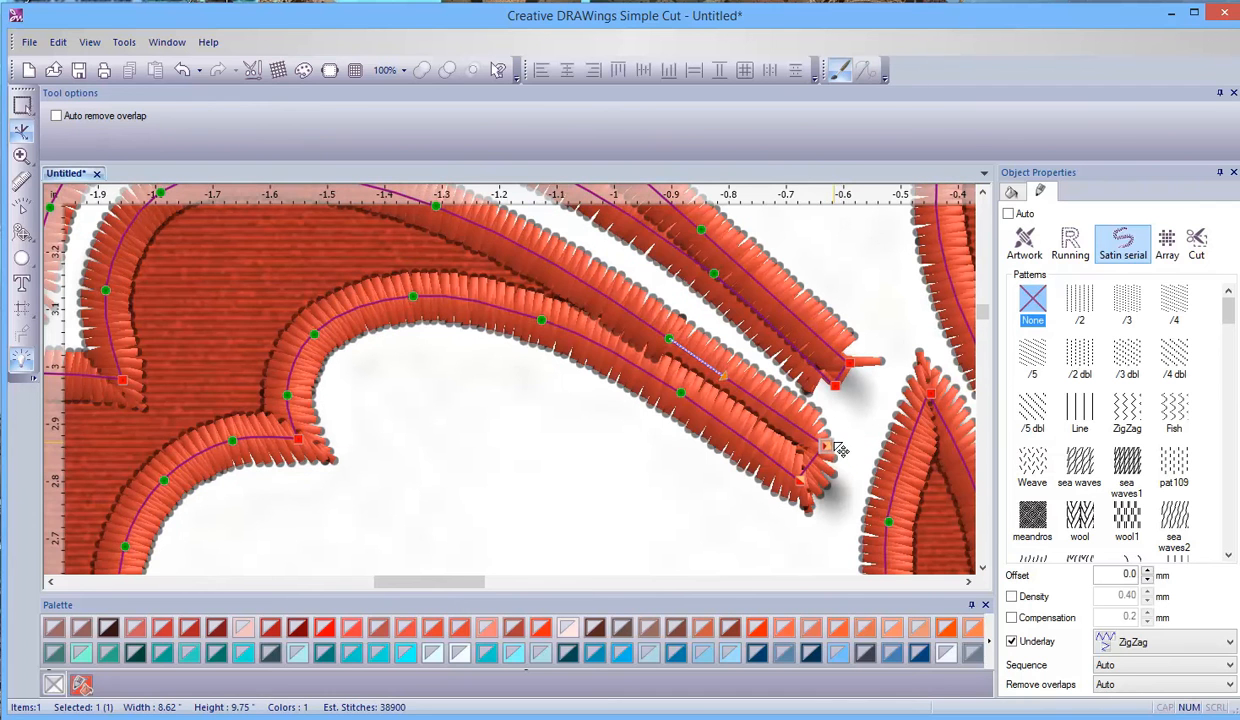
- Move the outer end corner of the adjacent upper petal's narrow tip outward, and check the outline of the topmost petals
click(844, 376)
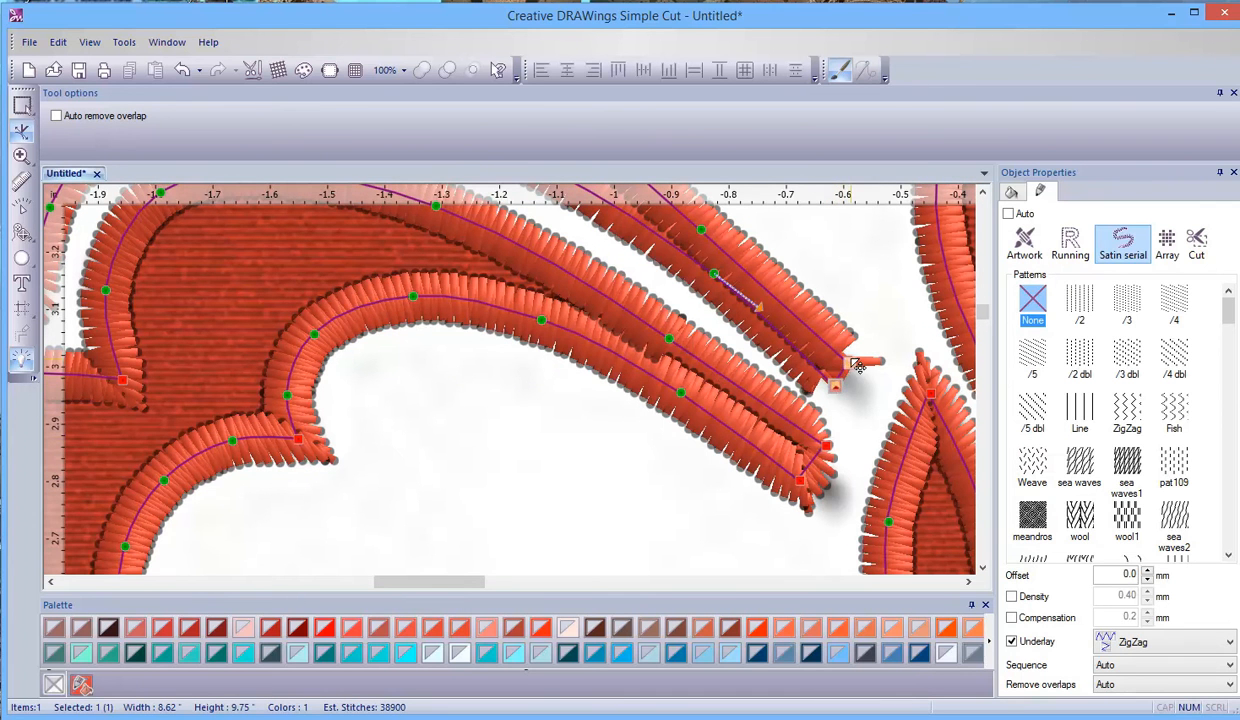
drag(860, 371, 866, 355)
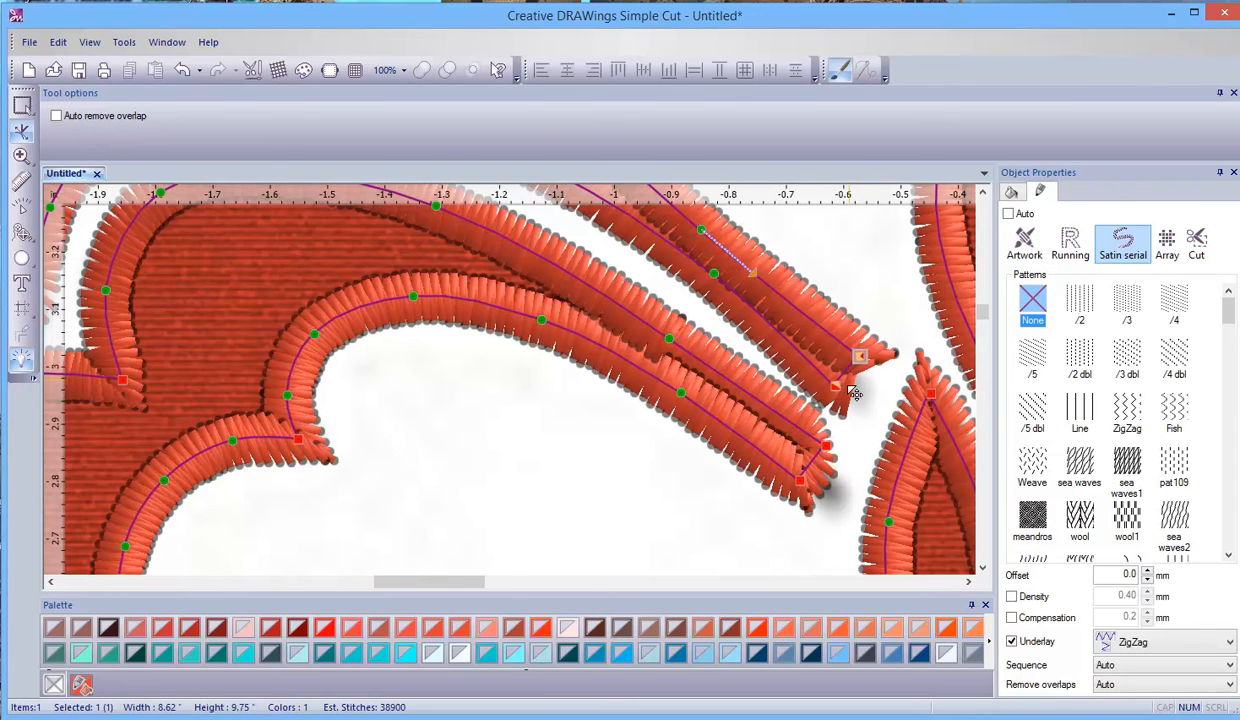
click(983, 194)
click(983, 194)
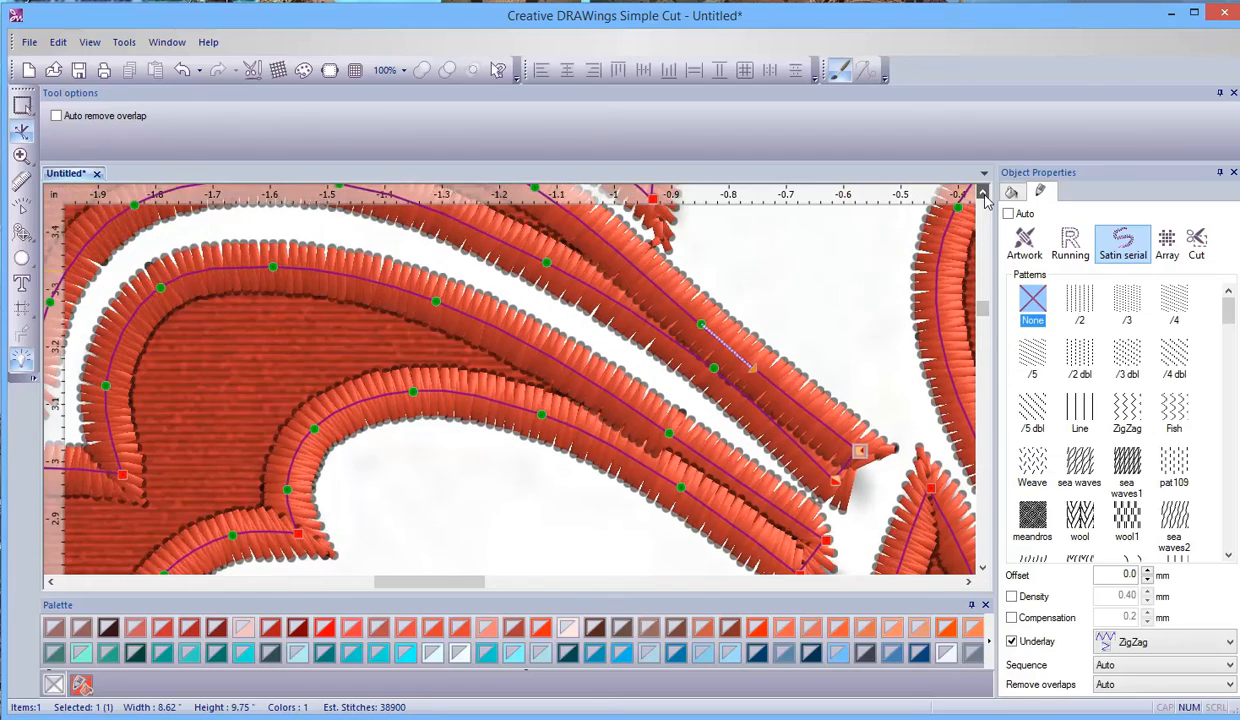
scroll(665, 345, down, 3)
scroll(667, 346, down, 1)
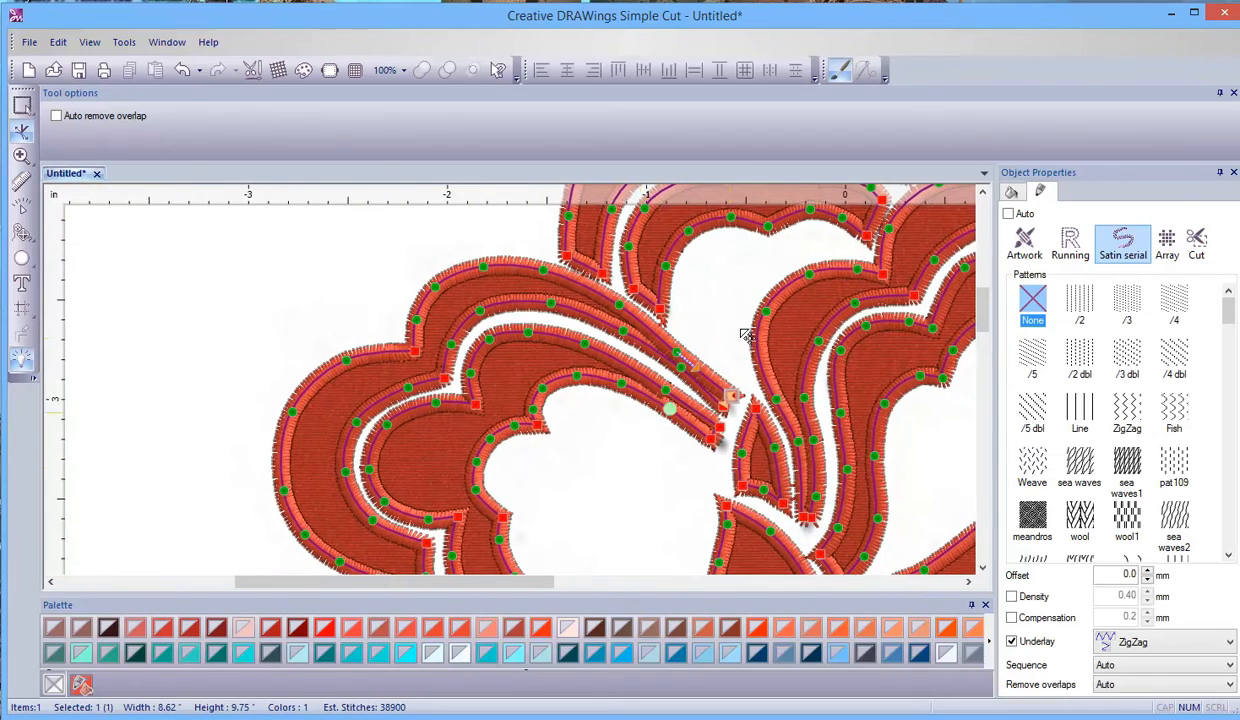
click(983, 194)
click(983, 194)
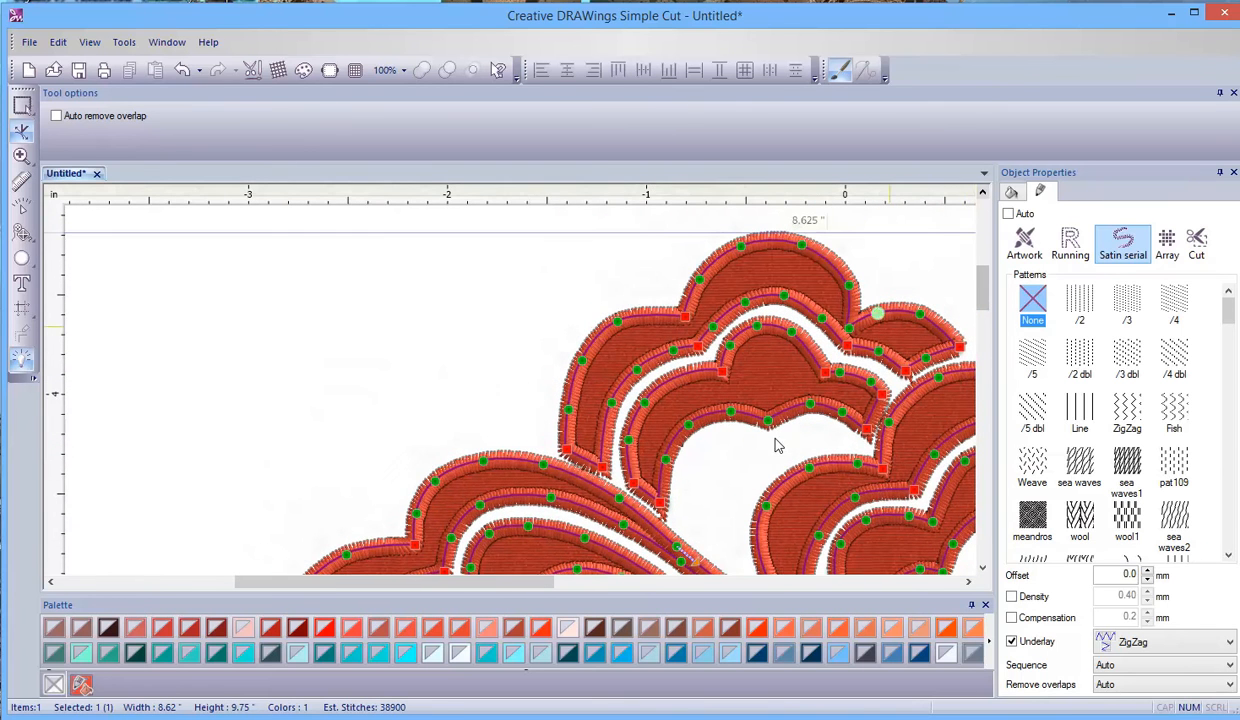
- Examine the satin outline of the flower's right-hand petals, and look over the whole design from petals to stem ends
drag(487, 590, 633, 588)
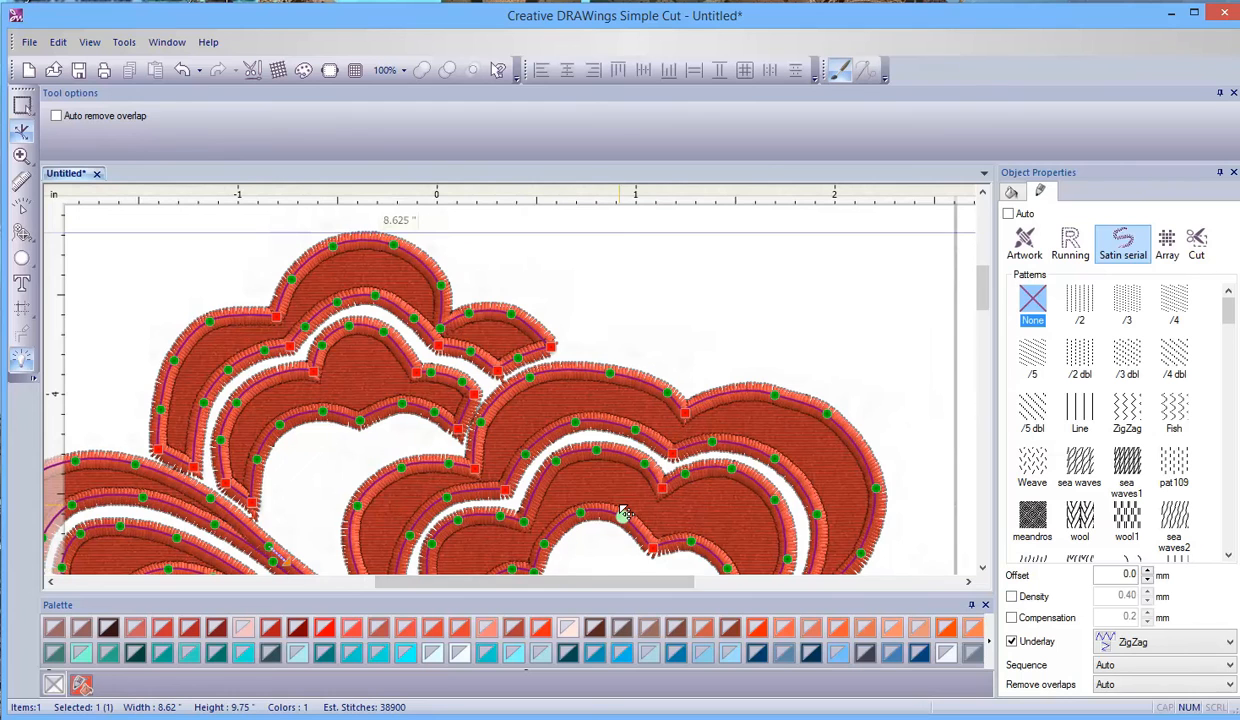
scroll(622, 512, down, 5)
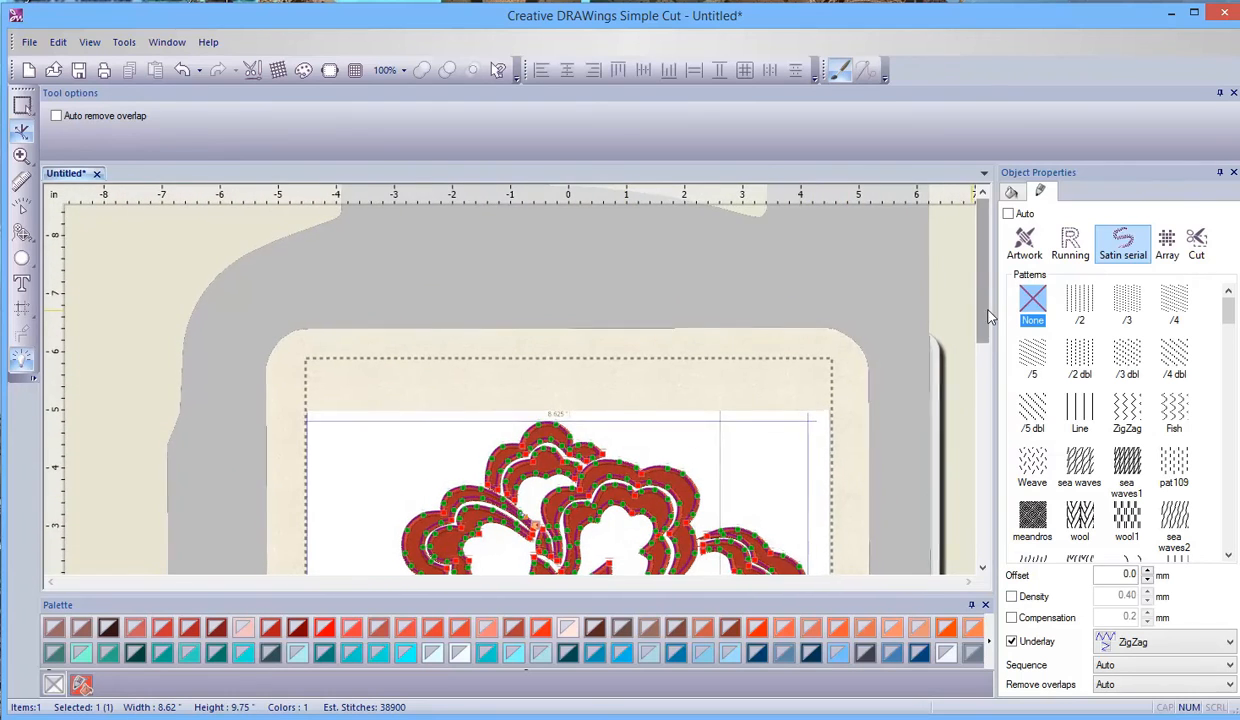
drag(990, 318, 992, 441)
scroll(593, 440, down, 1)
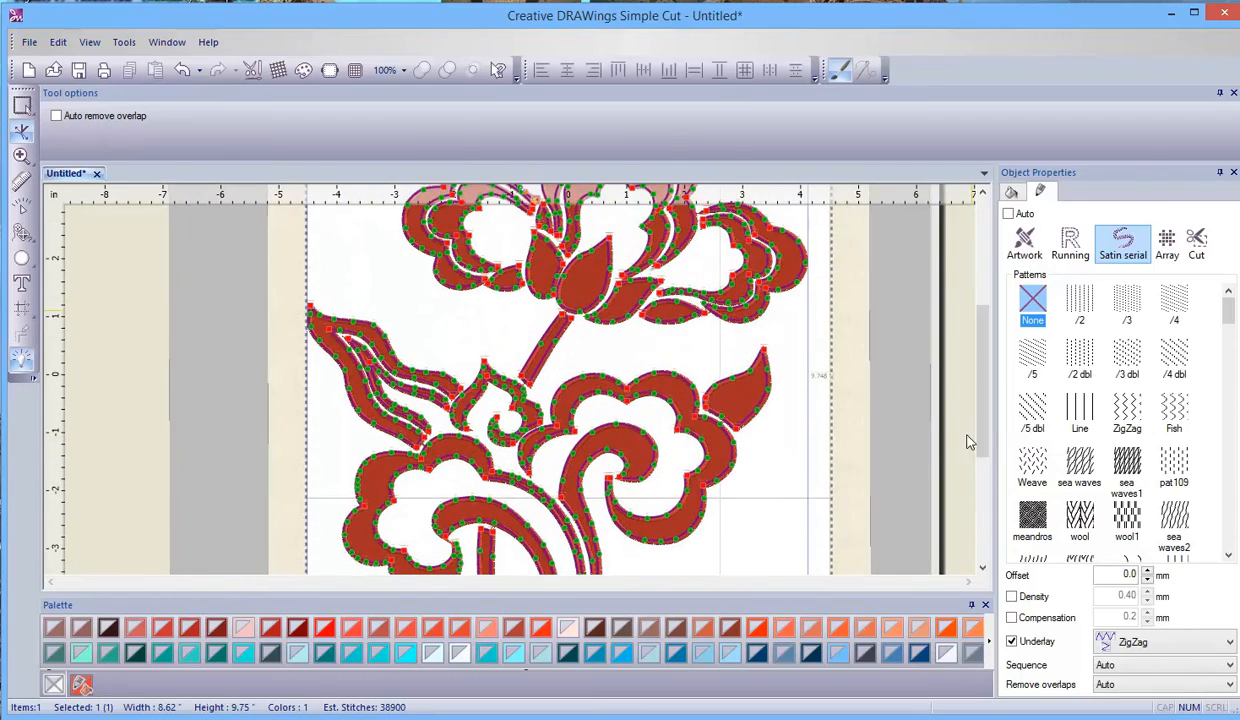
scroll(593, 440, down, 2)
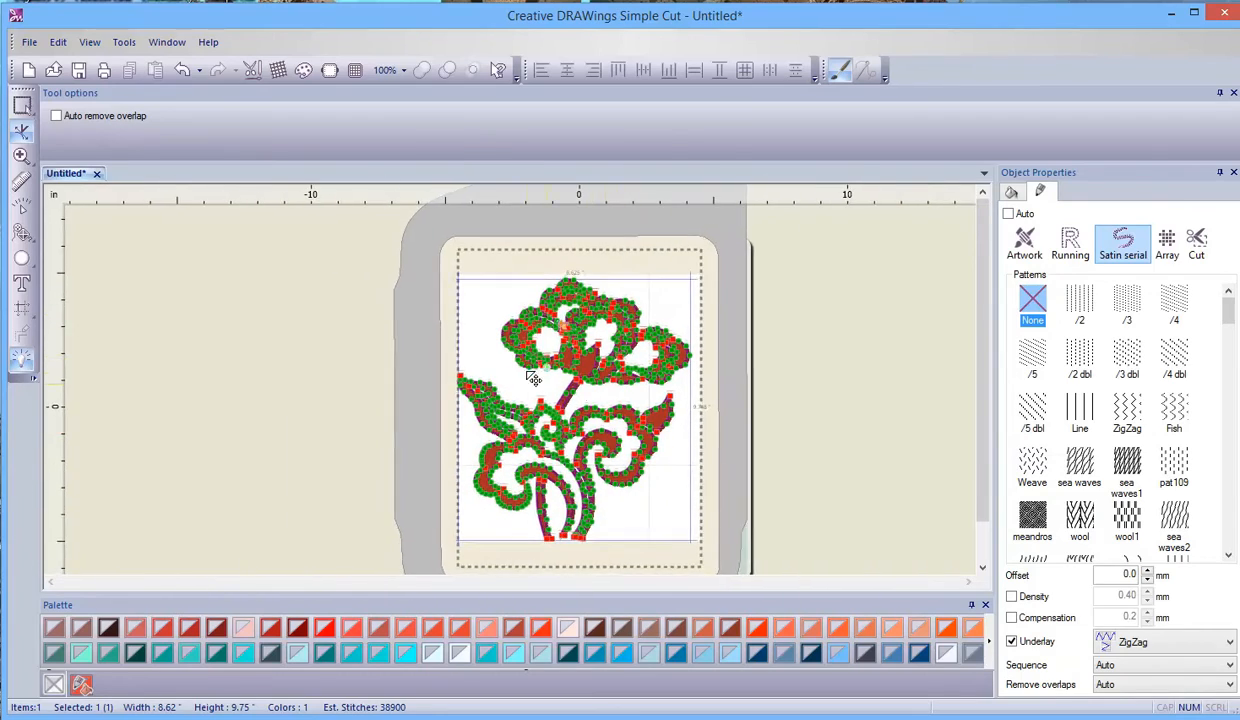
scroll(527, 371, up, 1)
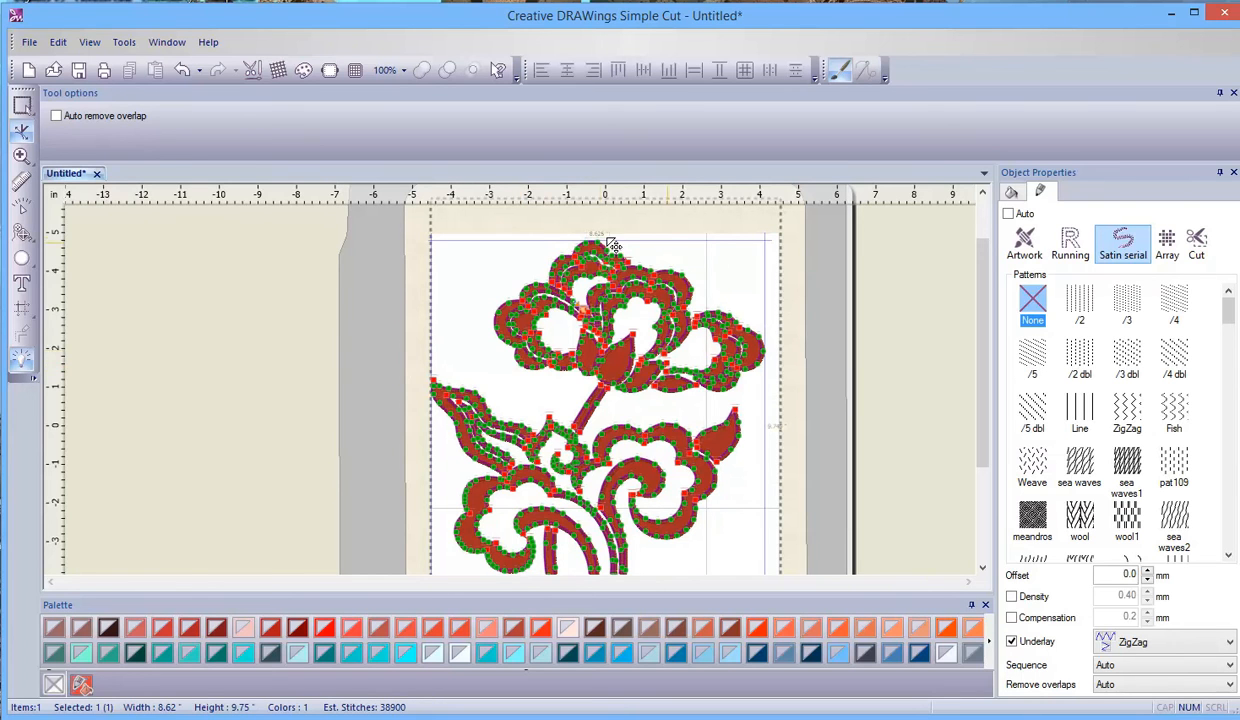
scroll(665, 272, down, 1)
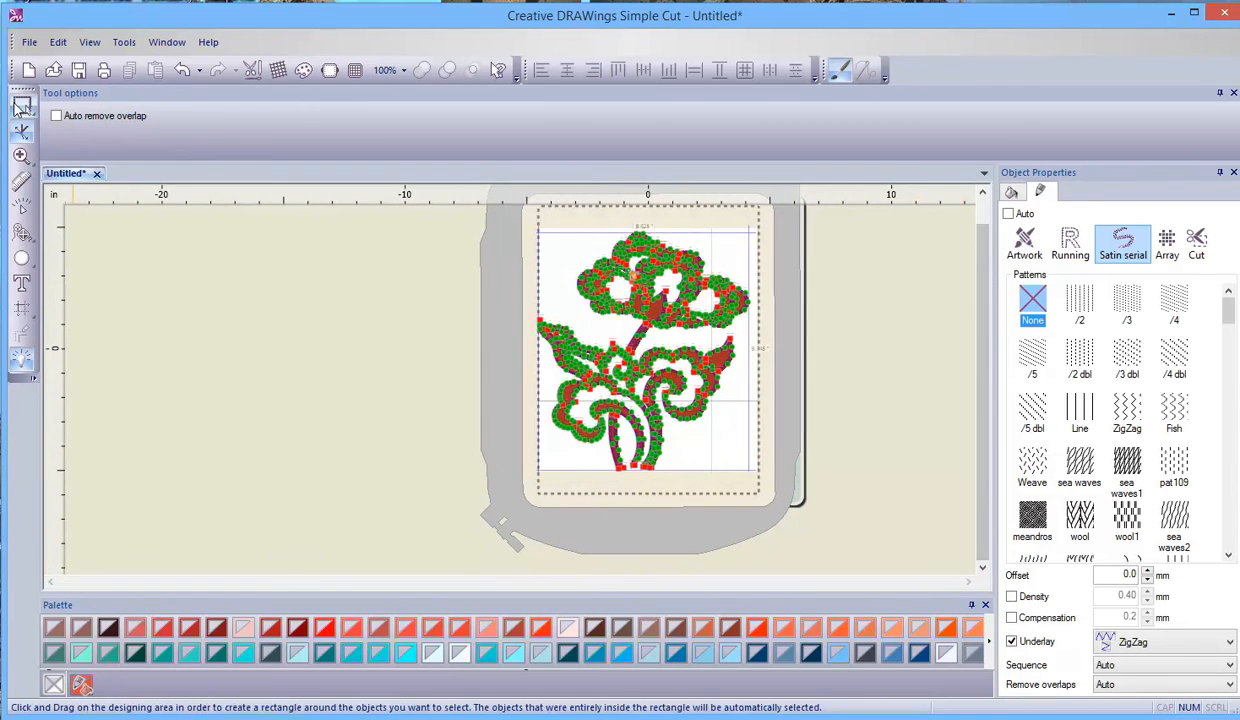
- Break the whole flower applique apart into separate objects, and deselect them
click(22, 104)
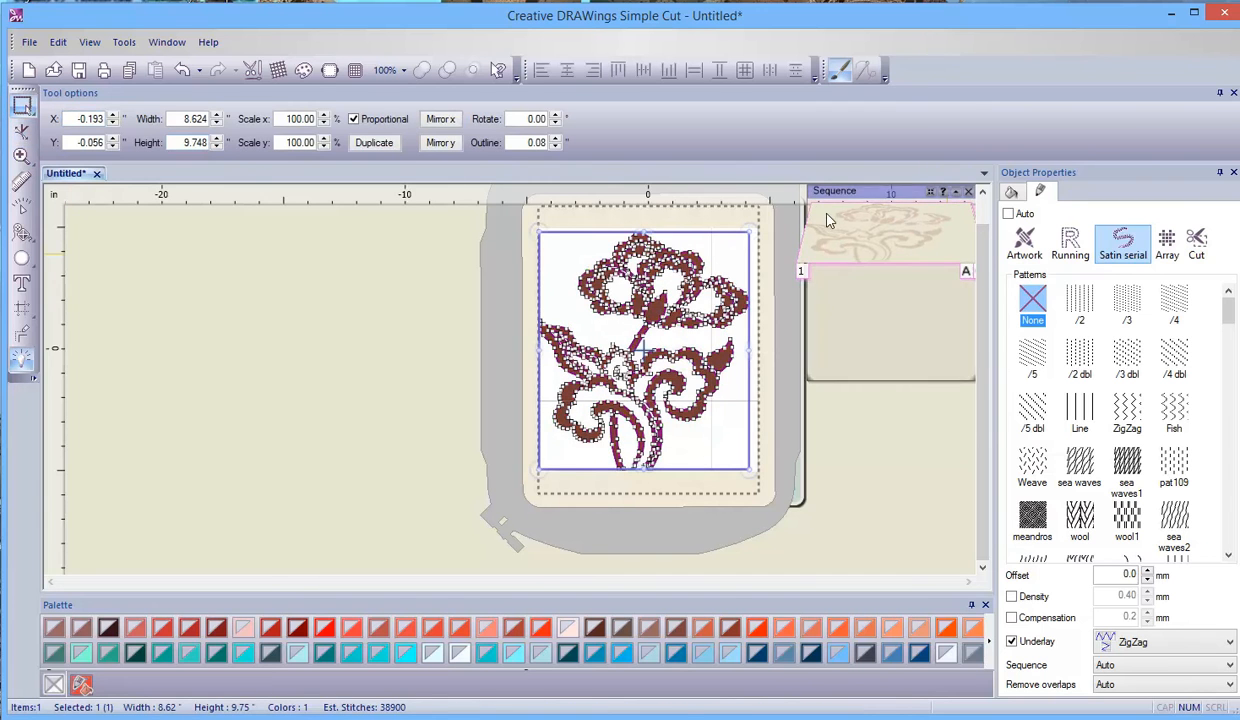
drag(984, 283, 984, 244)
scroll(674, 309, up, 7)
scroll(607, 420, up, 2)
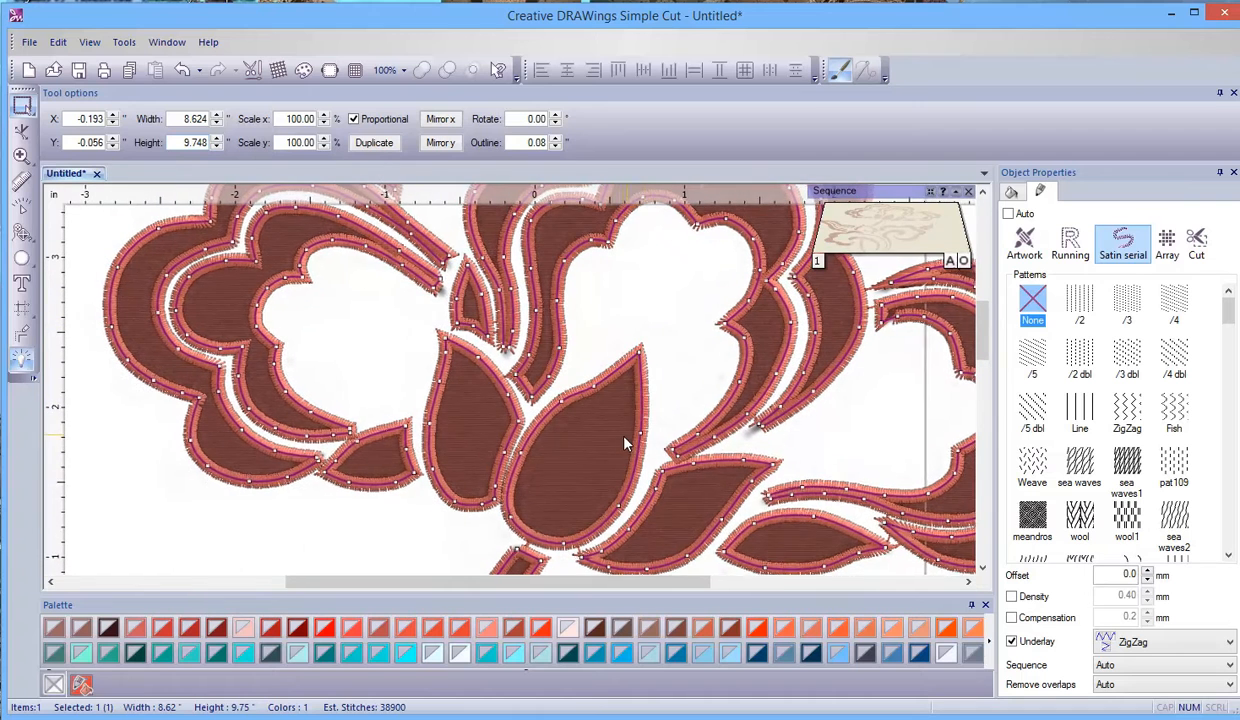
right_click(603, 455)
mouse_move(605, 455)
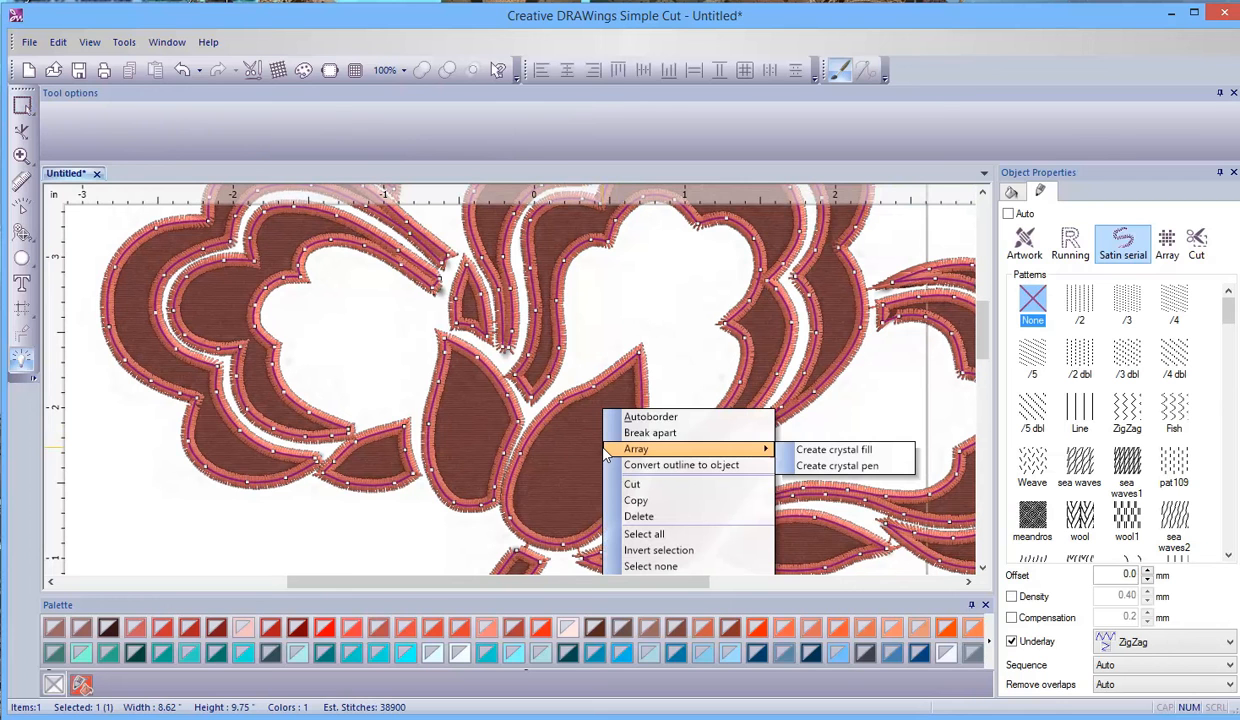
click(678, 434)
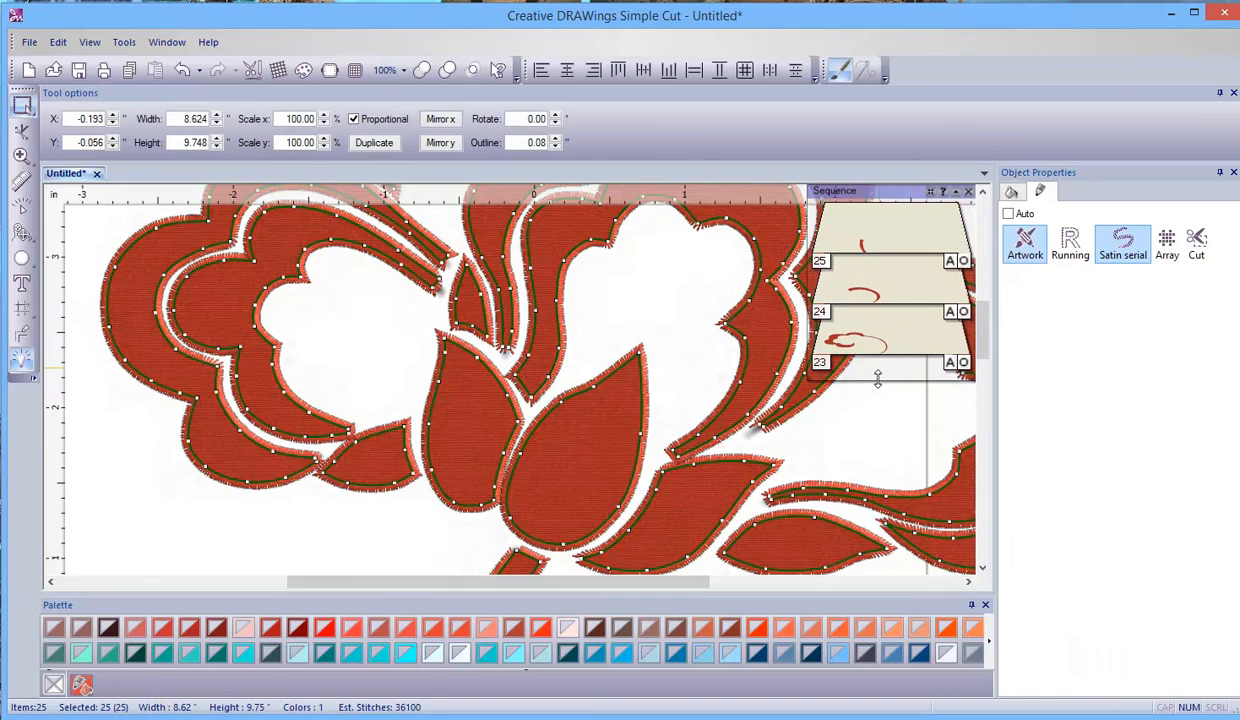
scroll(811, 405, down, 2)
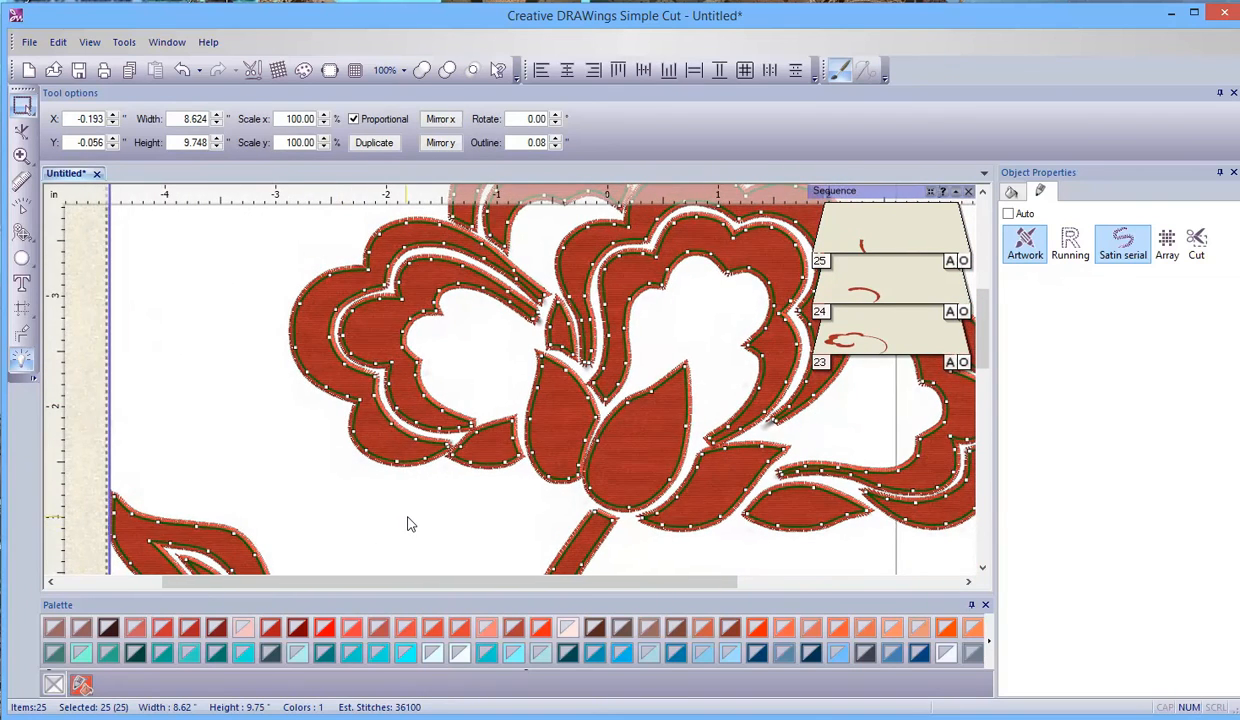
click(263, 366)
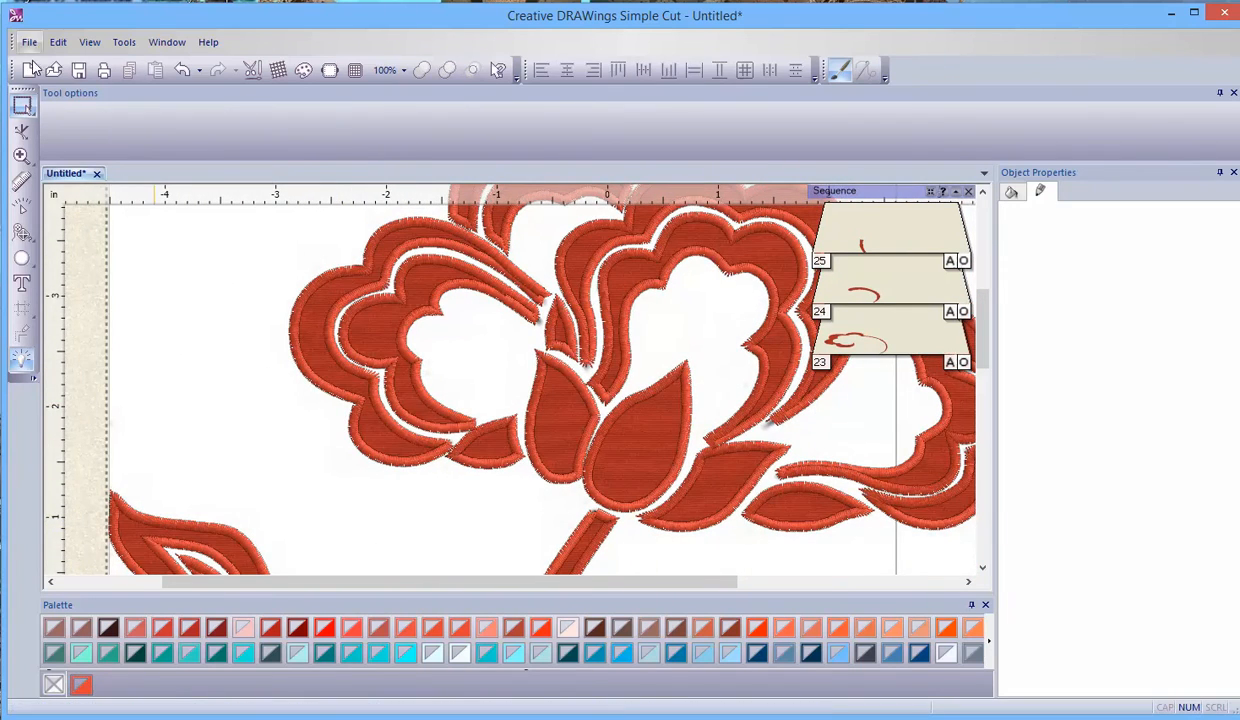
- Export the design to the Artistic edge USB cutter, and place the cutter blade origin at the design's center
click(31, 42)
mouse_move(73, 255)
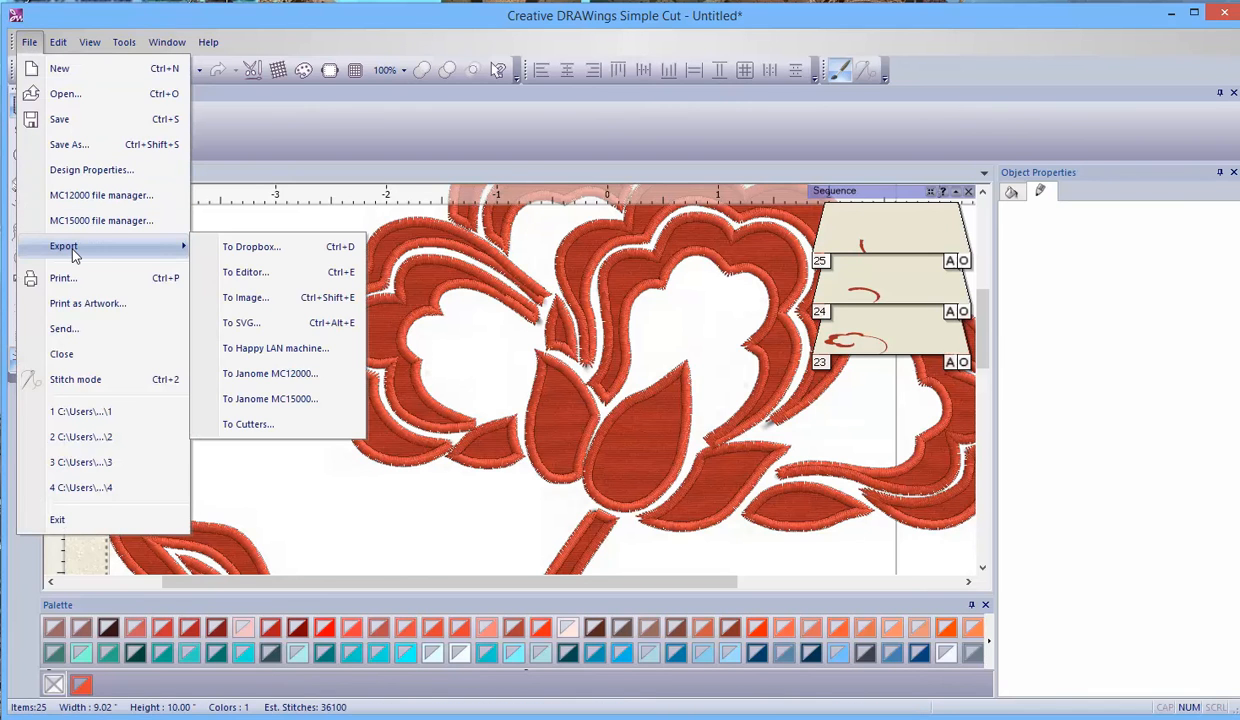
click(338, 428)
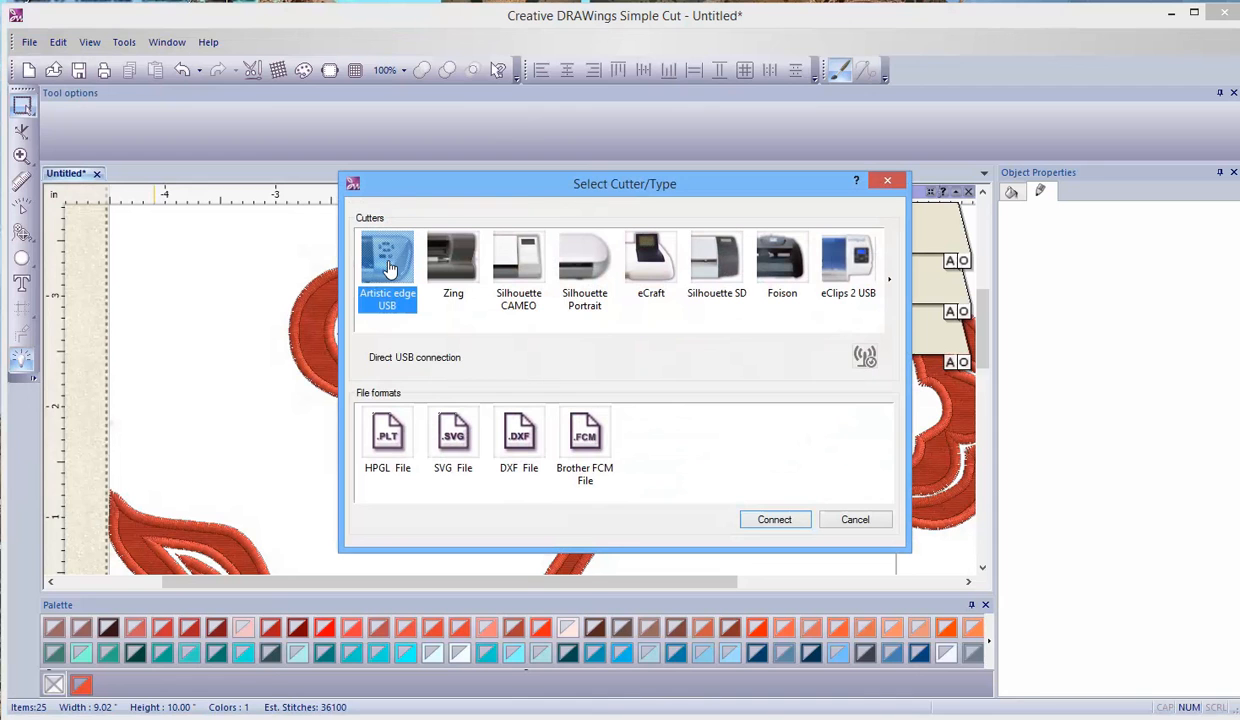
click(773, 520)
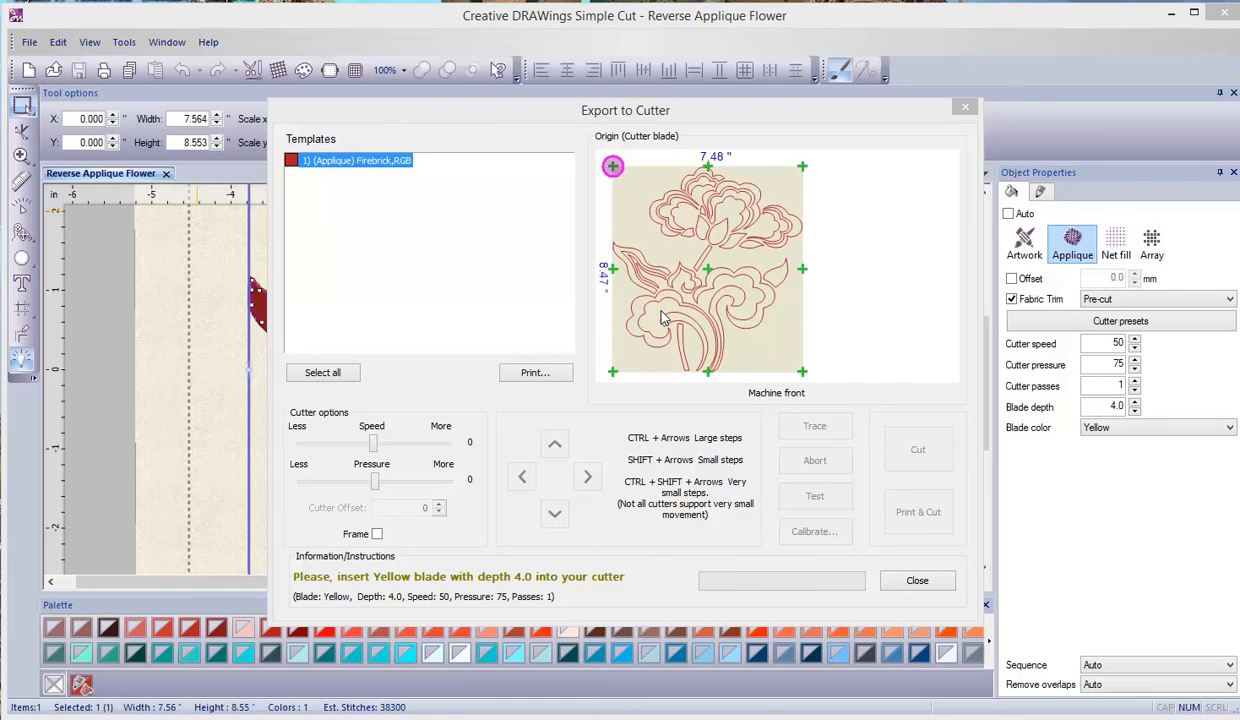
click(709, 271)
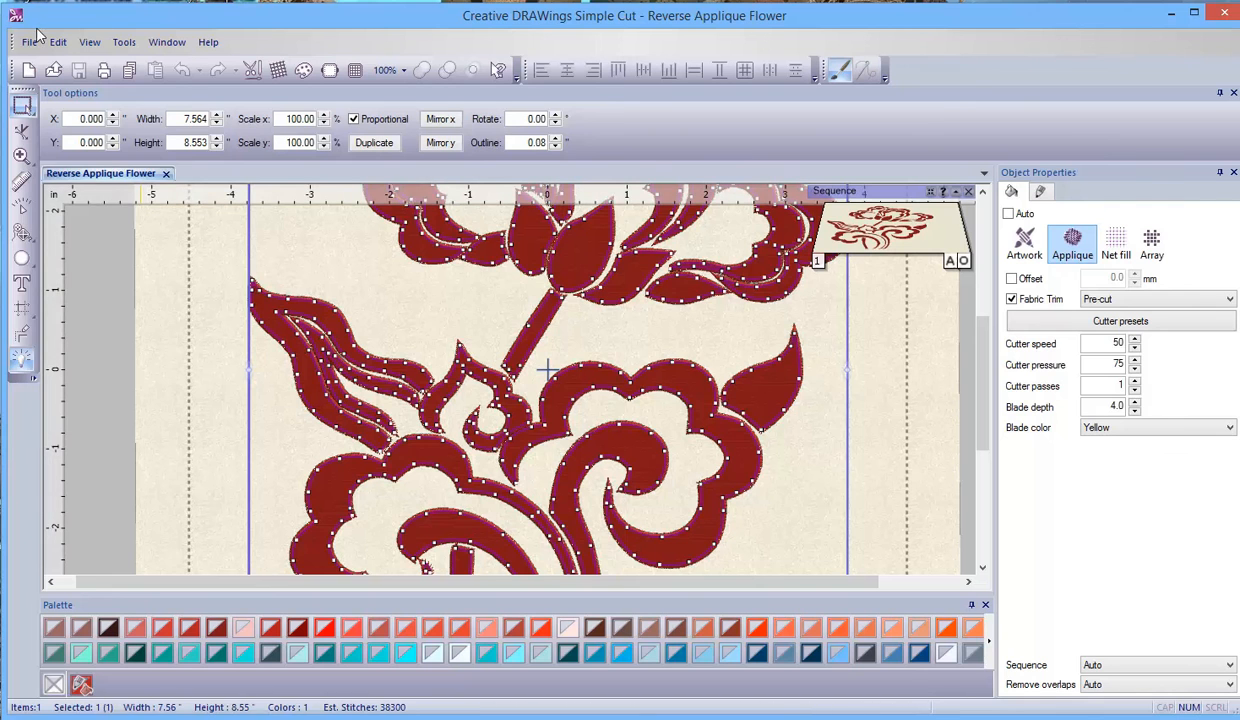
- Export the design to the Janome MC15000 as reverse applique flower.jef in the removable disk's Embf folder, replacing the existing file
click(38, 44)
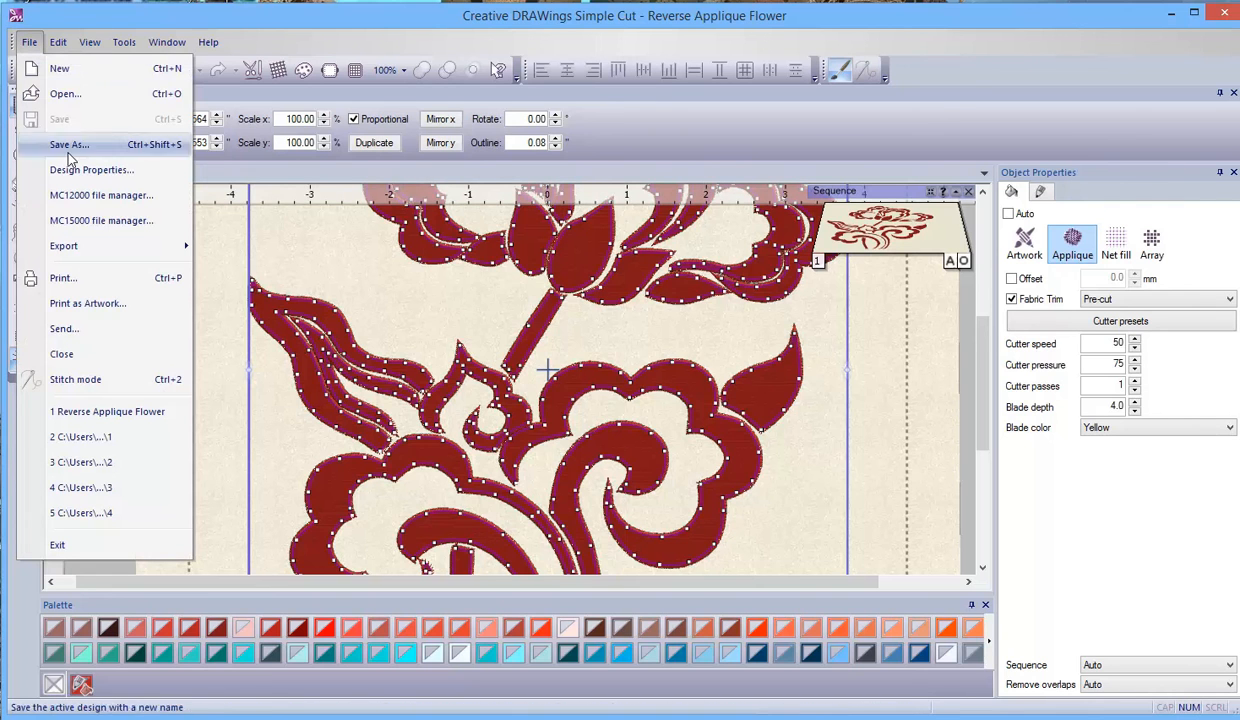
mouse_move(80, 244)
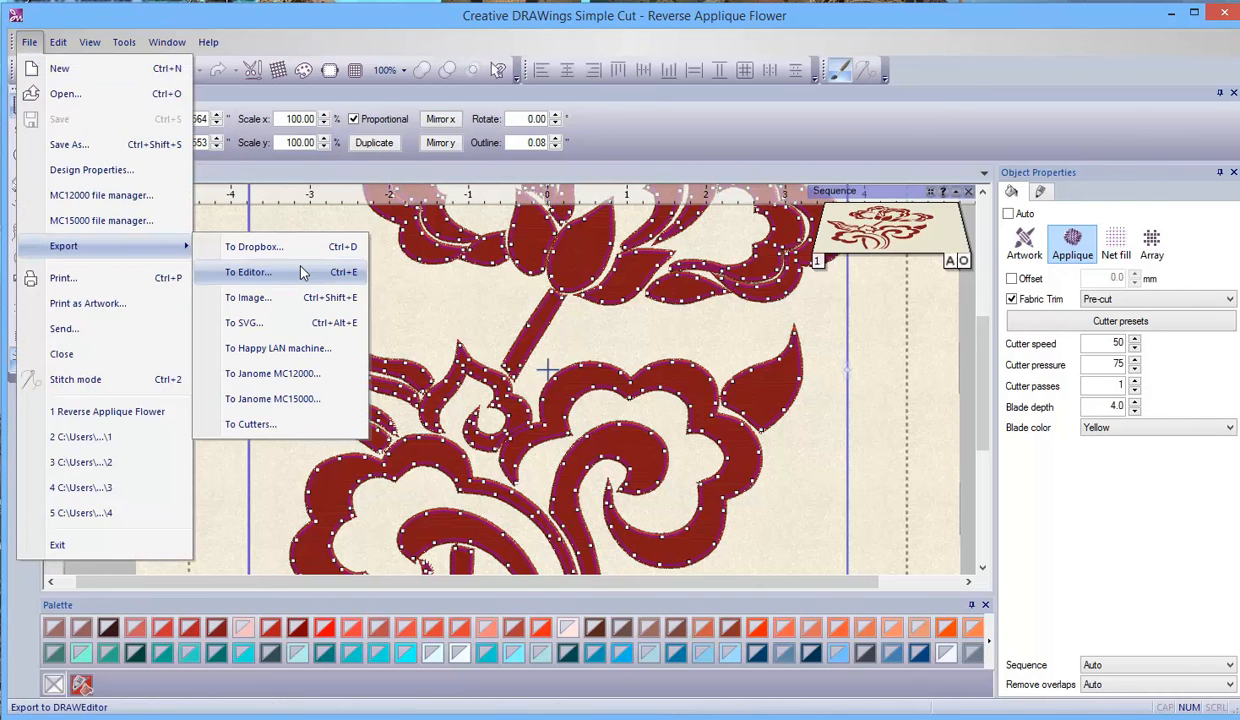
click(320, 399)
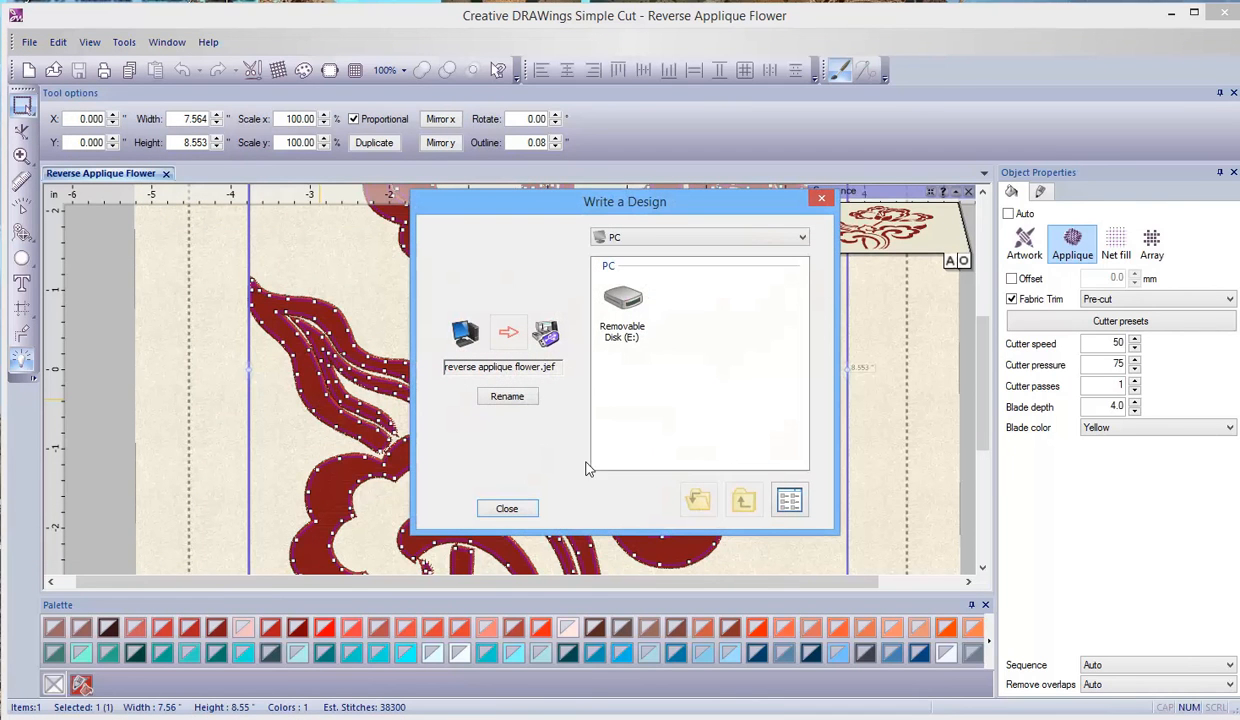
double_click(626, 307)
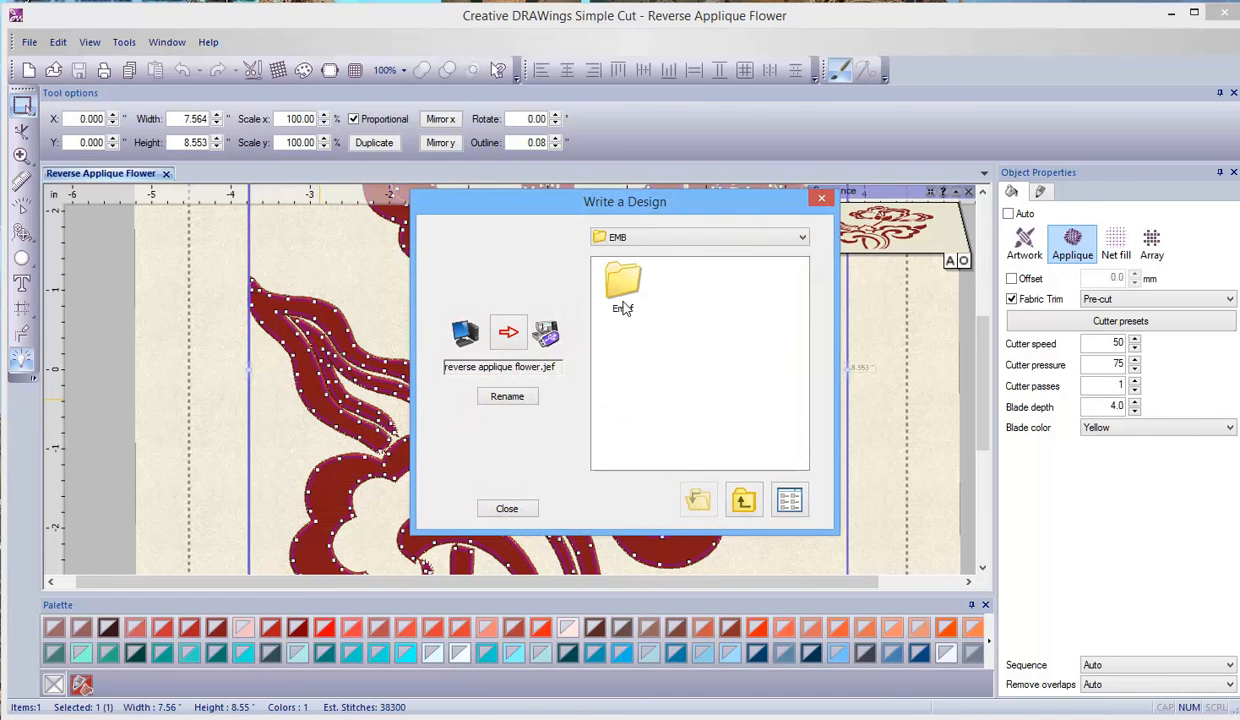
click(610, 272)
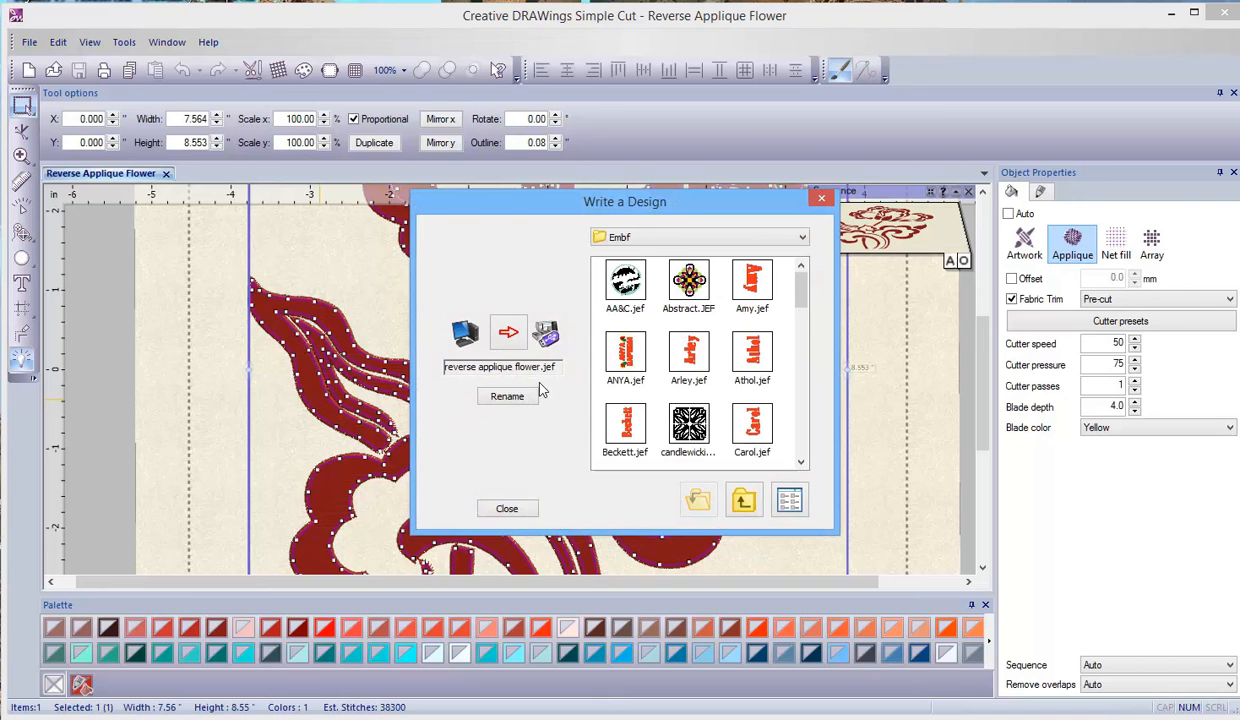
click(508, 332)
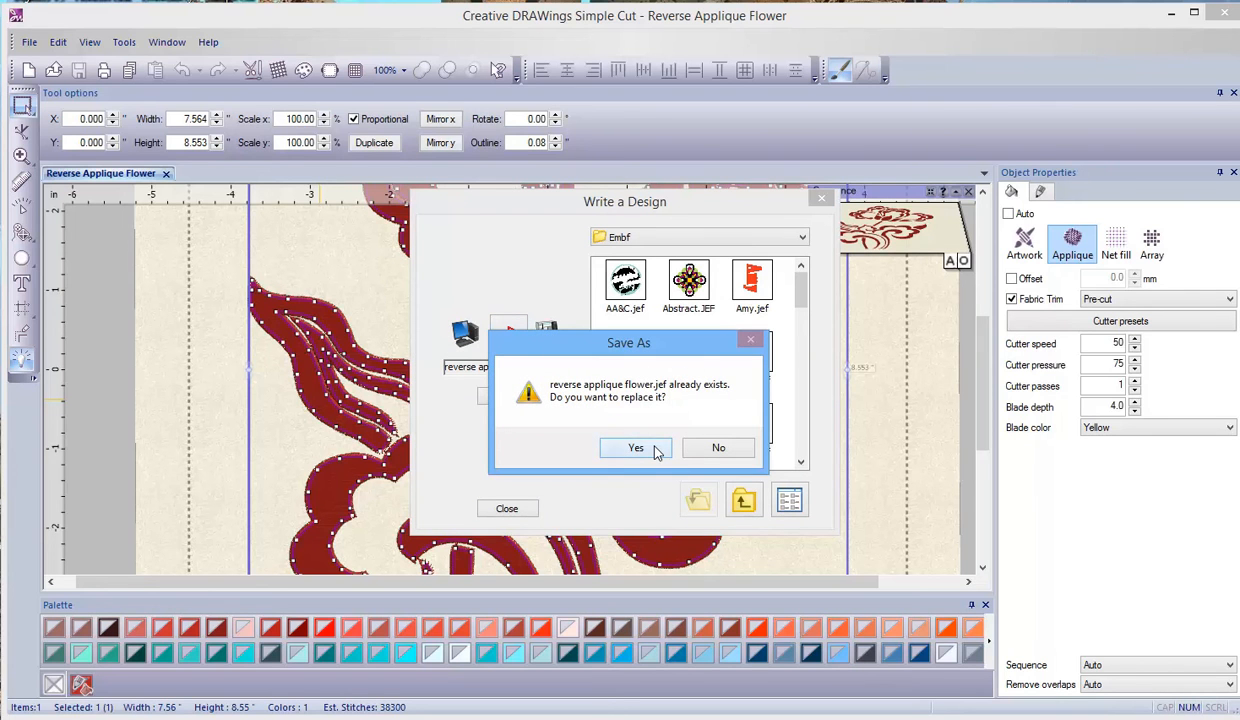
click(650, 447)
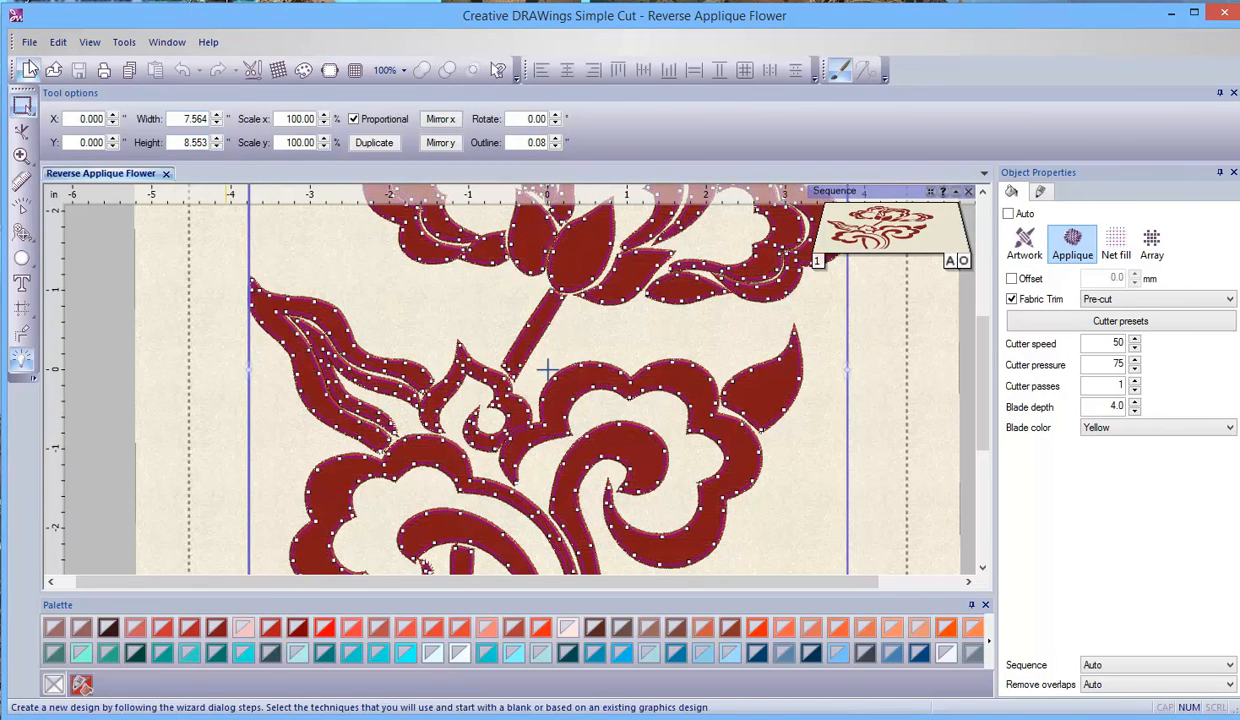
- Open the export destinations for the Reverse Applique Flower design
click(30, 44)
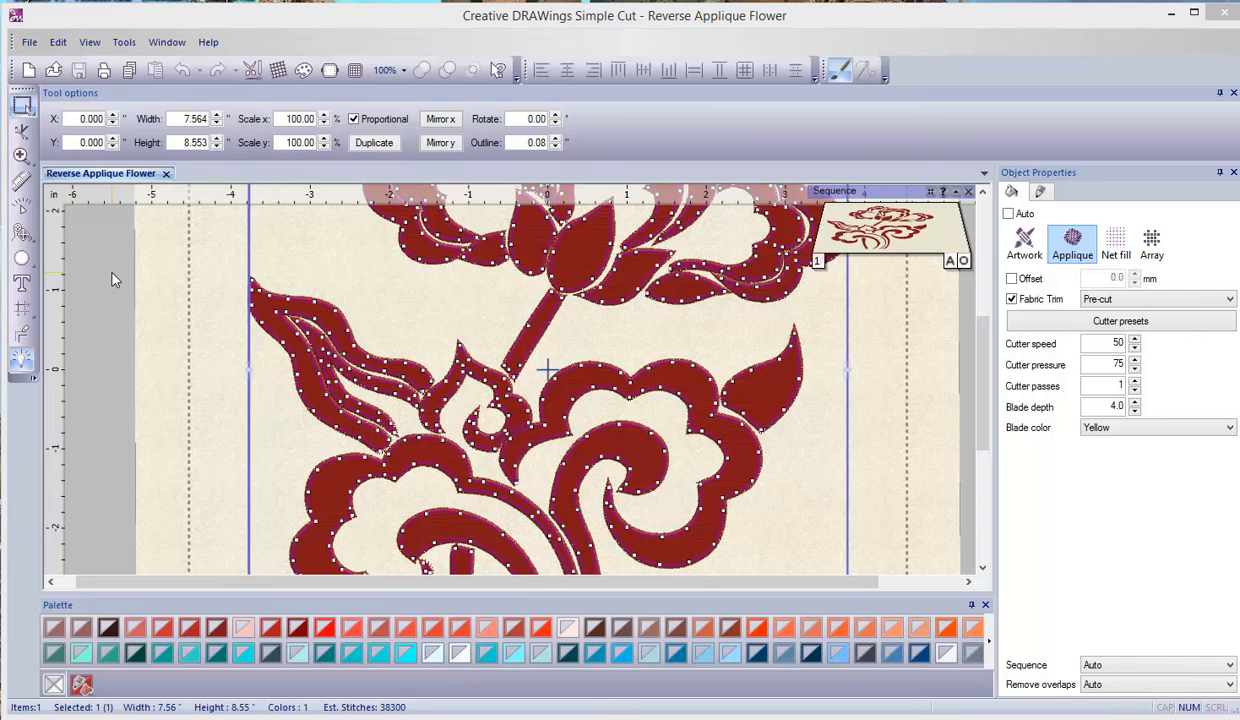
click(28, 44)
mouse_move(62, 245)
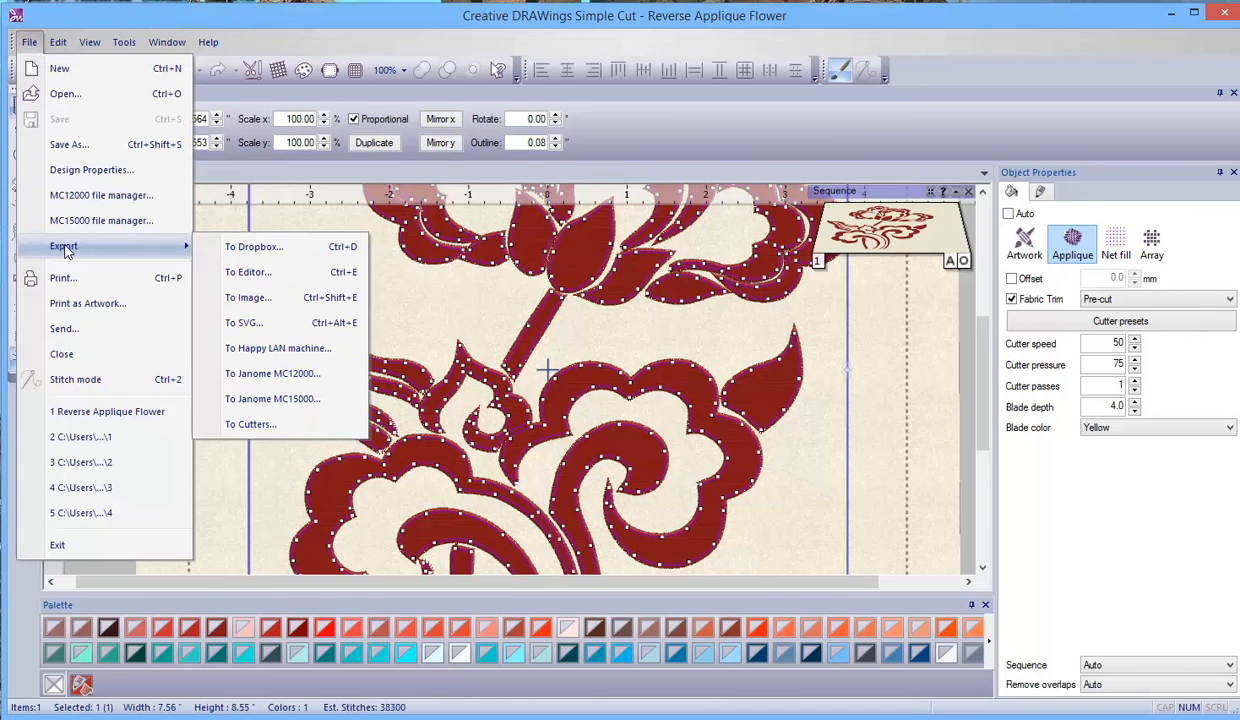